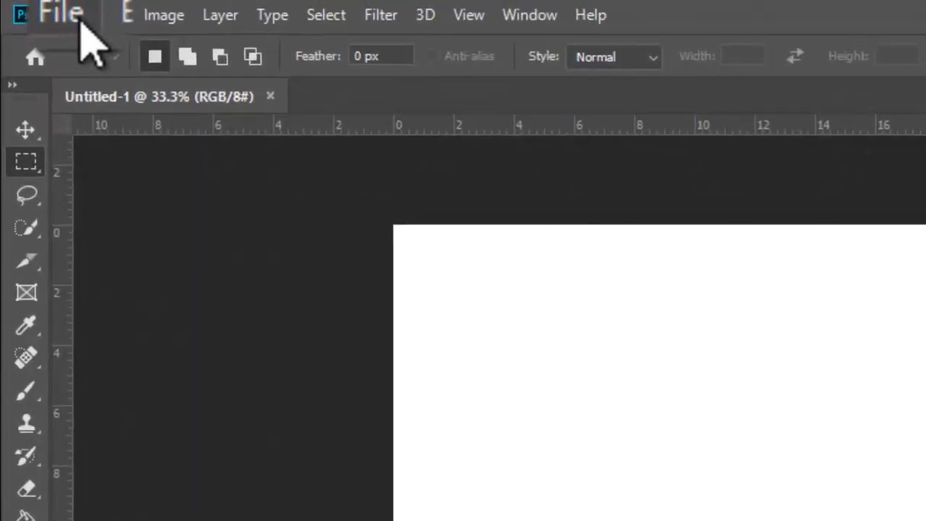
Begin a new Photoshop document from the File menu
left_click(79, 21)
Create a 1000 × 1000 px document at 72 pixels/inch with a white background
left_click(86, 47)
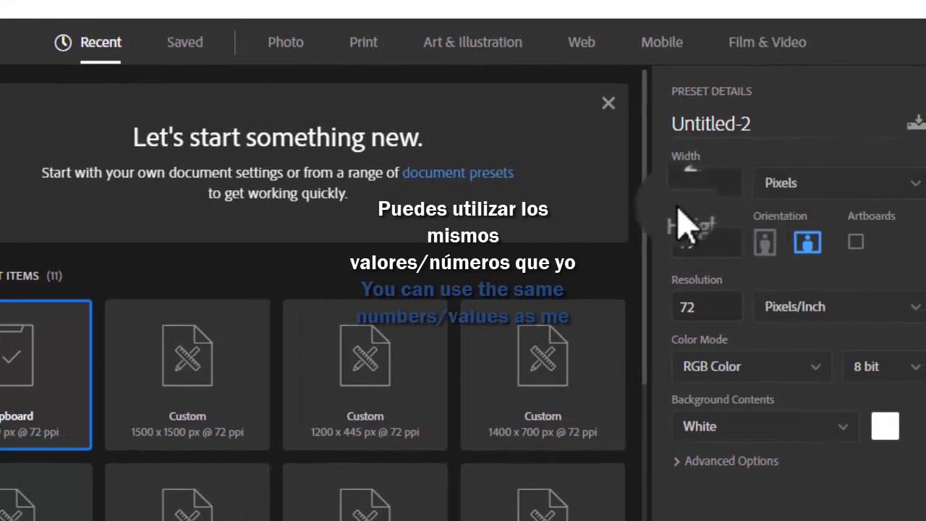
double_click(703, 183)
type("1000")
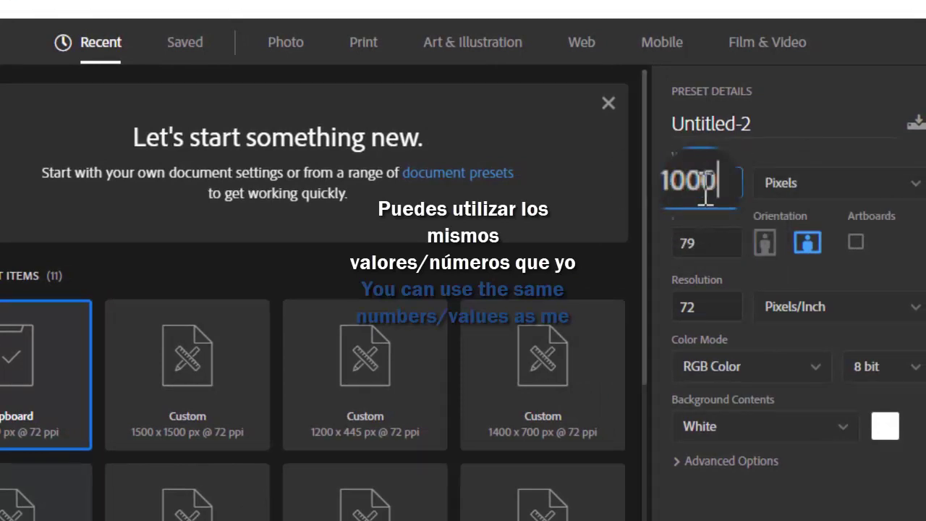
double_click(702, 245)
type("000")
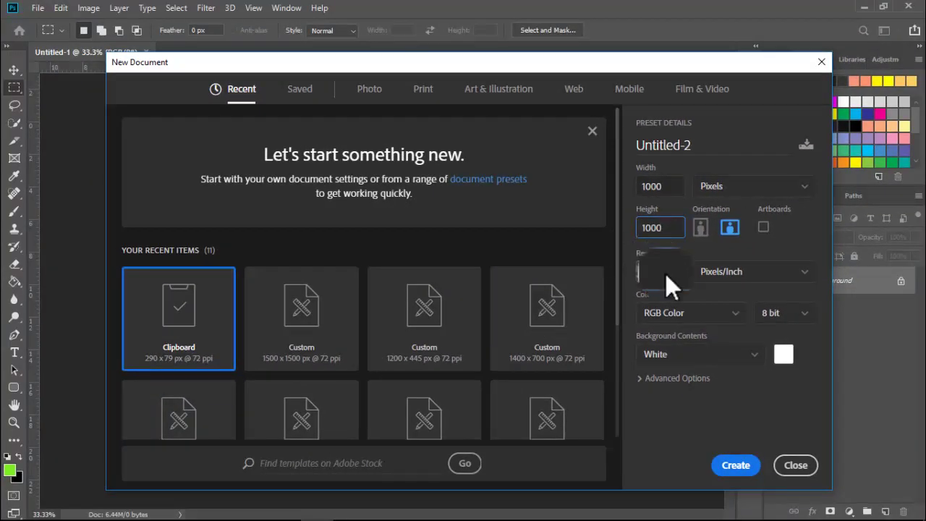
double_click(663, 272)
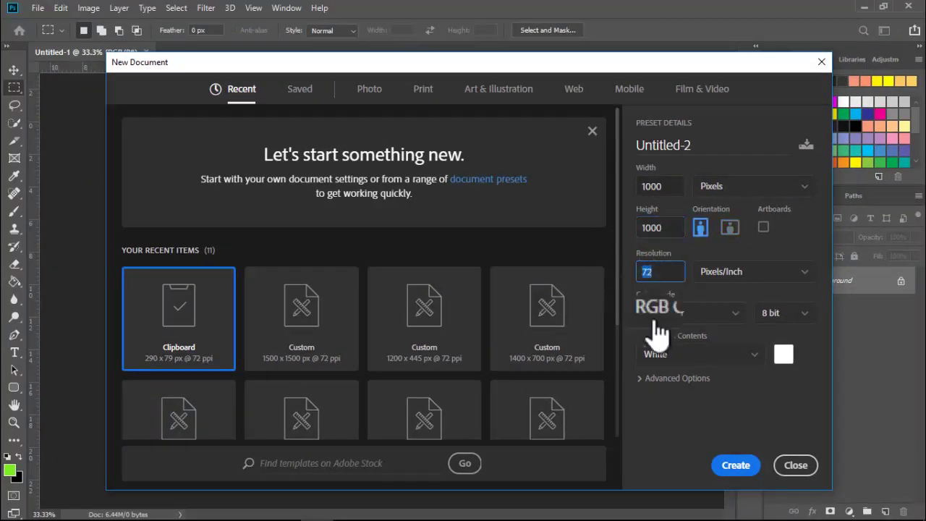
left_click(736, 464)
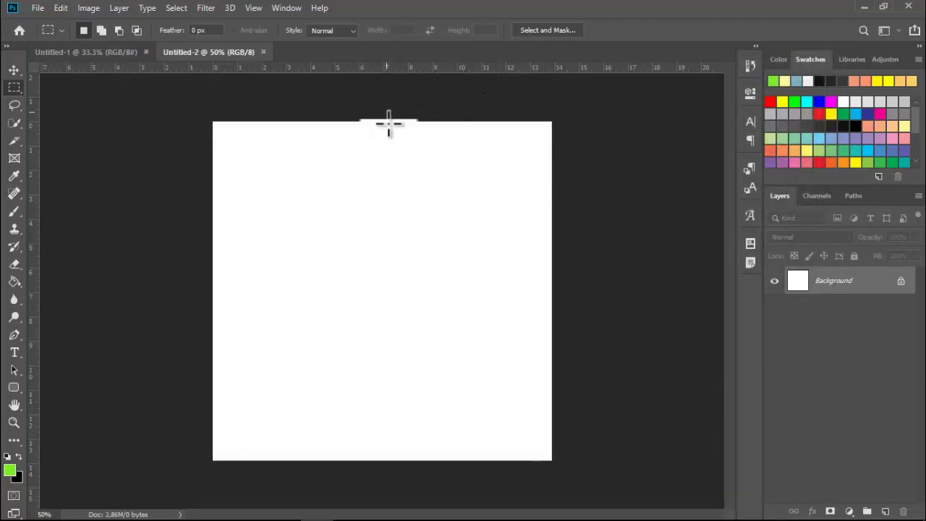
Set rulers to pixels and cross vertical and horizontal guides at the 500 px canvas centre
right_click(524, 71)
left_click(544, 77)
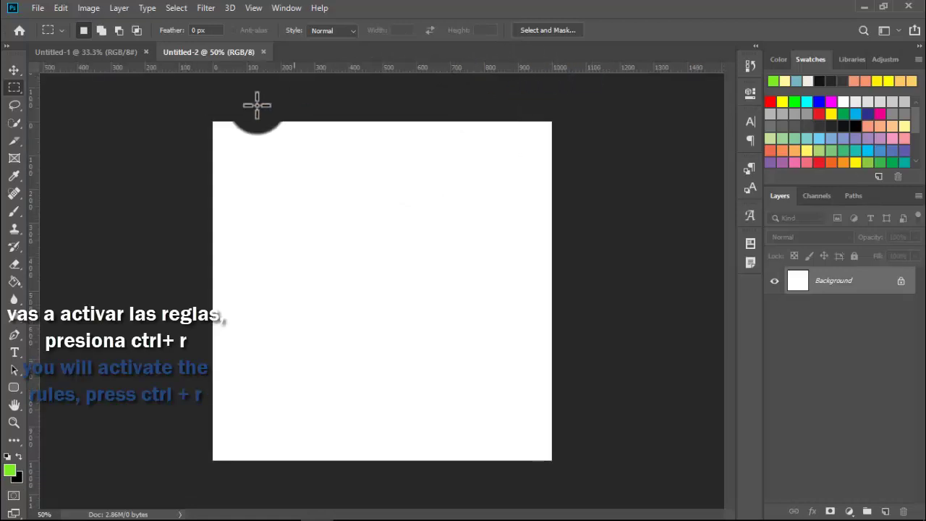
left_click_drag(39, 165, 381, 138)
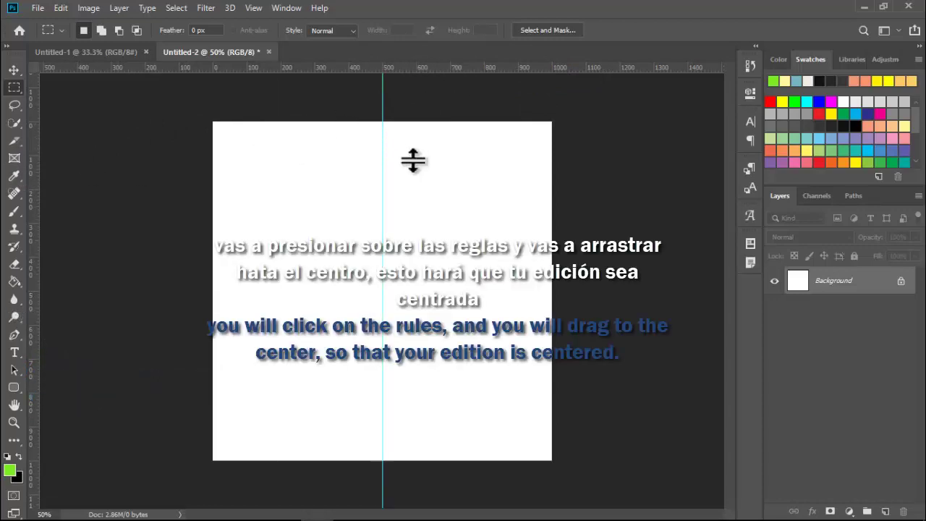
left_click_drag(413, 161, 371, 292)
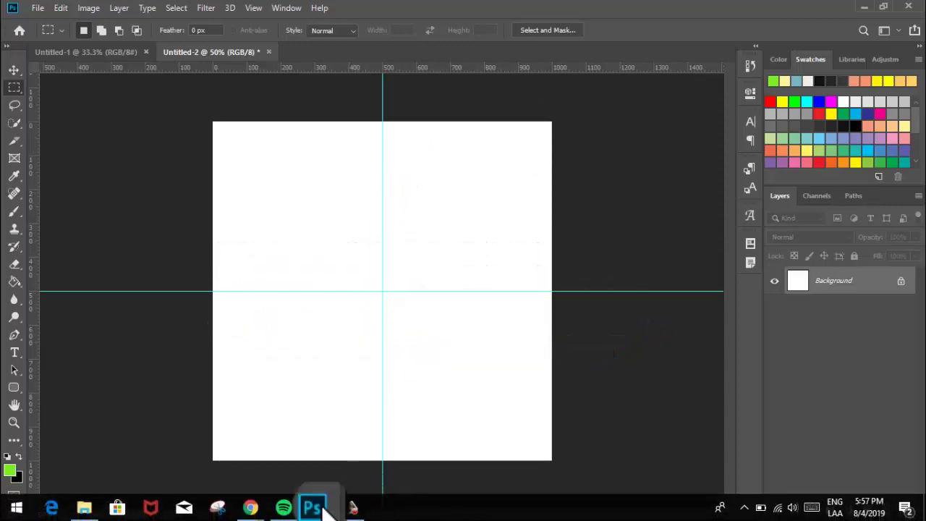
Drag Png by Hallyumi (3).png into Untitled-2 and place the face near the guide crossing
mouse_move(313, 508)
left_click(458, 457)
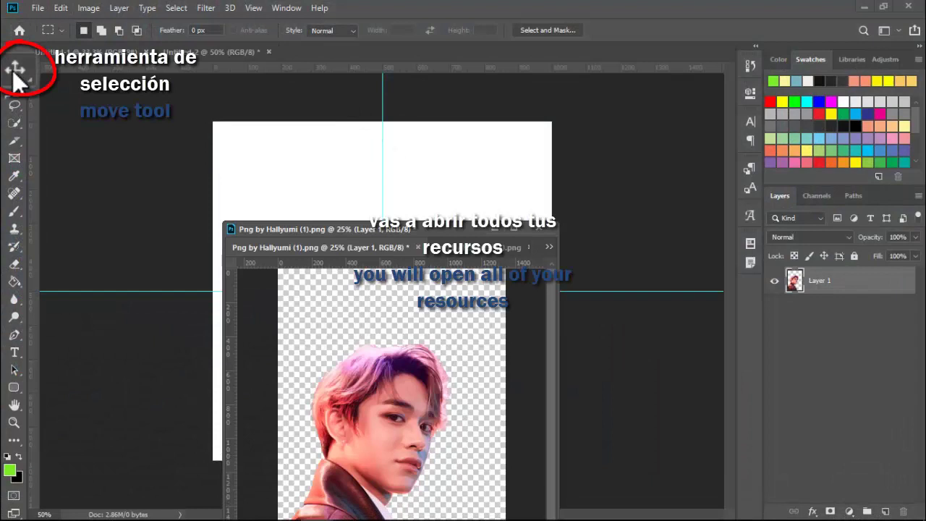
left_click(14, 69)
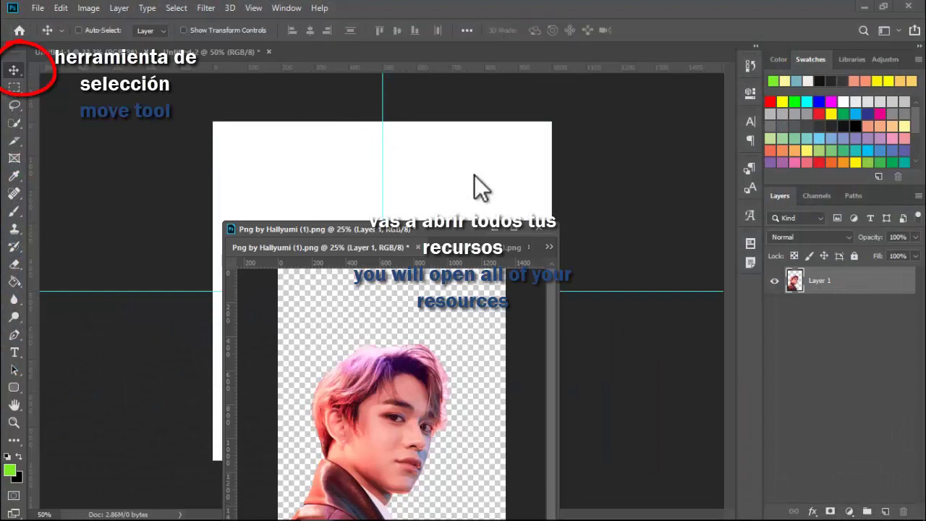
left_click(474, 249)
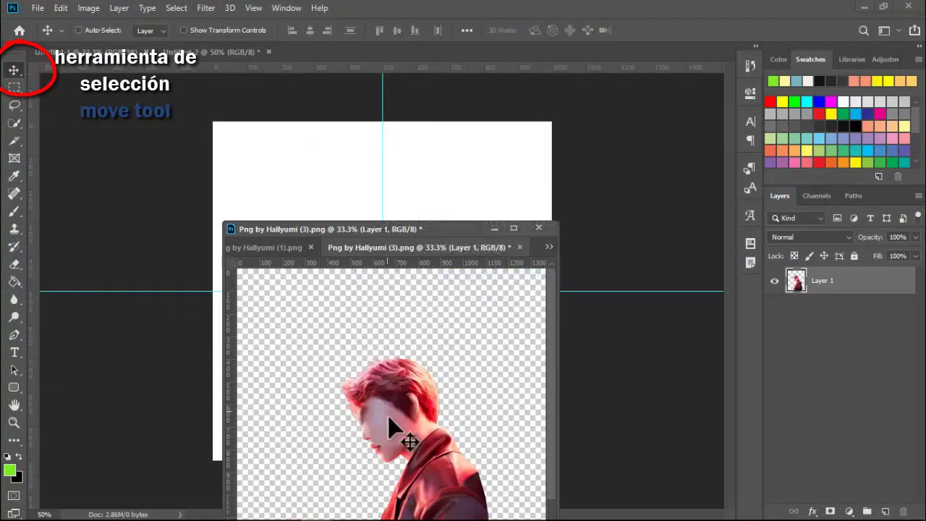
left_click_drag(398, 416, 414, 206)
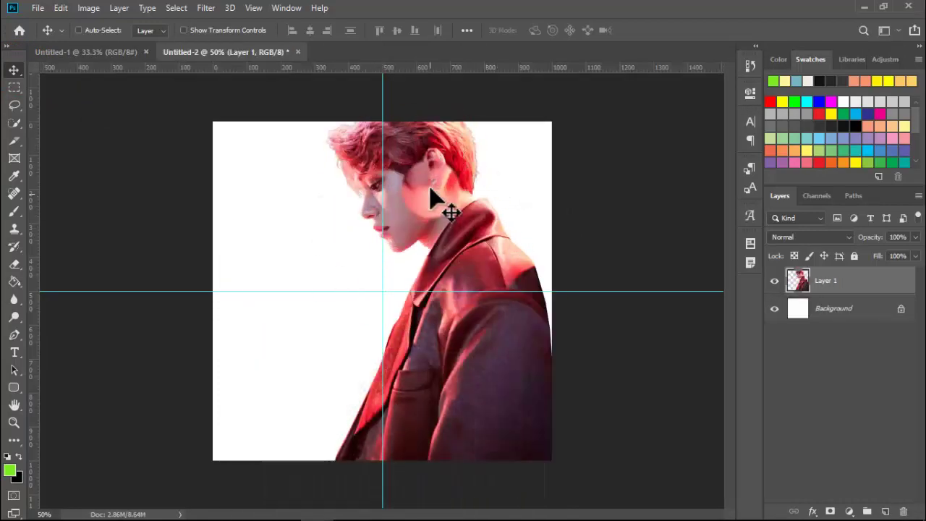
mouse_move(427, 200)
left_mouse_down()
mouse_move(410, 217)
mouse_move(393, 300)
left_mouse_up()
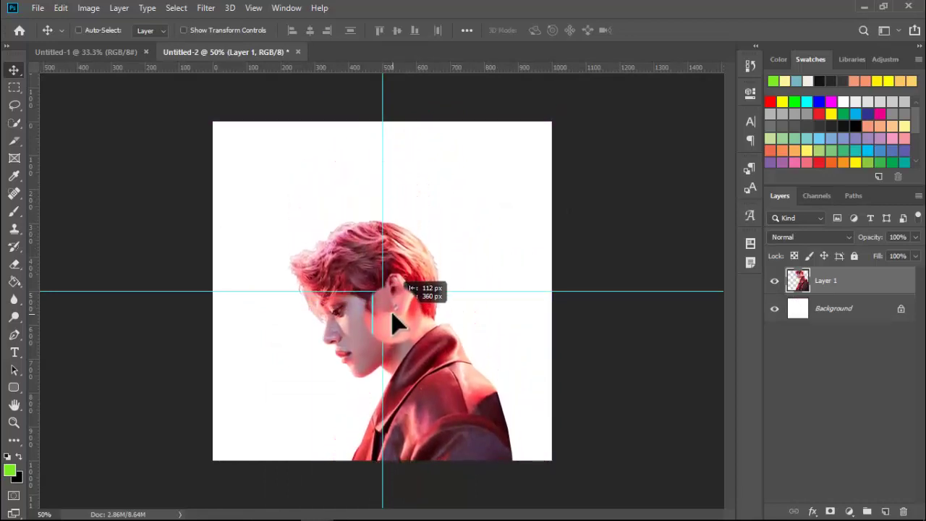
mouse_move(393, 300)
left_mouse_down()
mouse_move(400, 318)
mouse_move(427, 289)
left_mouse_up()
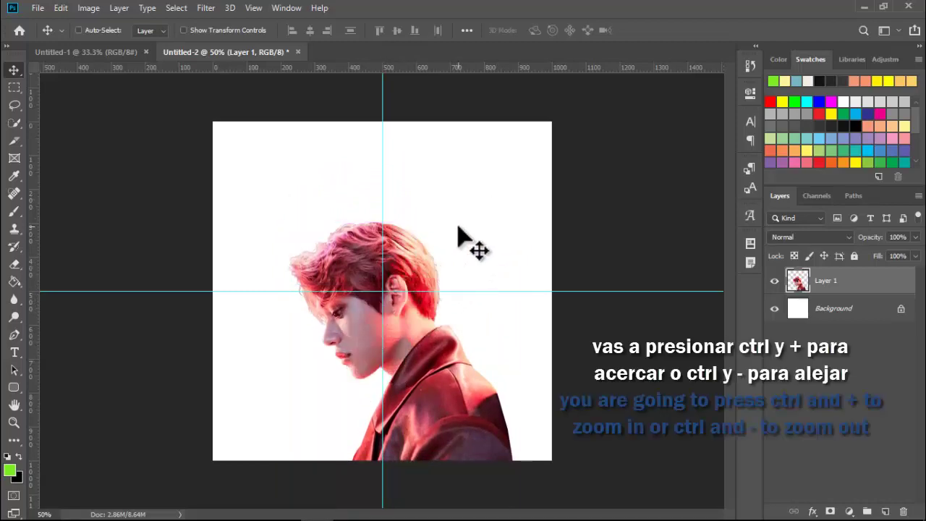
Zoom to 100% on the portrait's head and select the Pen tool
key("ctrl")
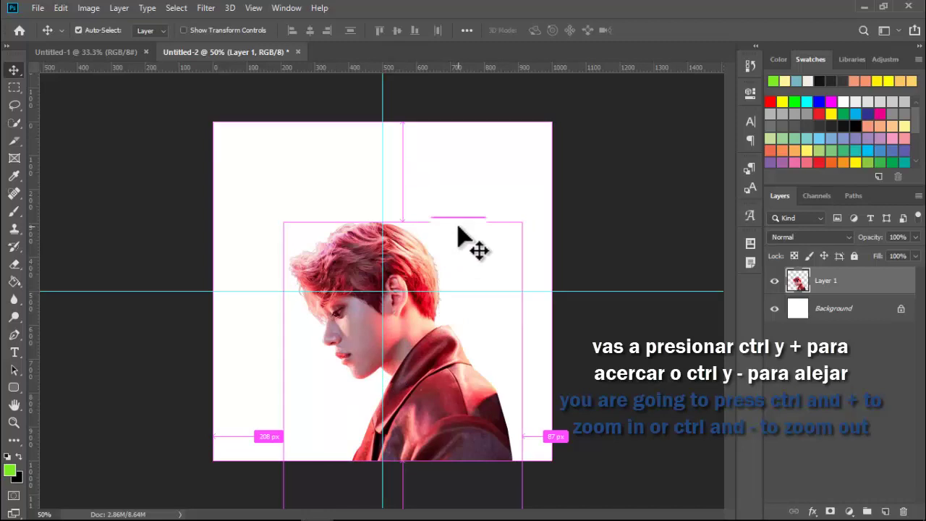
key("ctrl+plus")
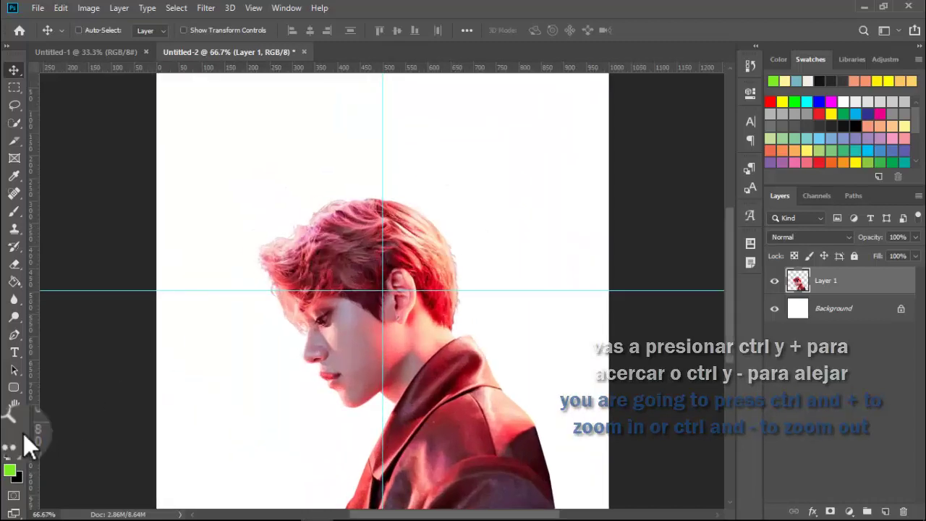
left_click(16, 423)
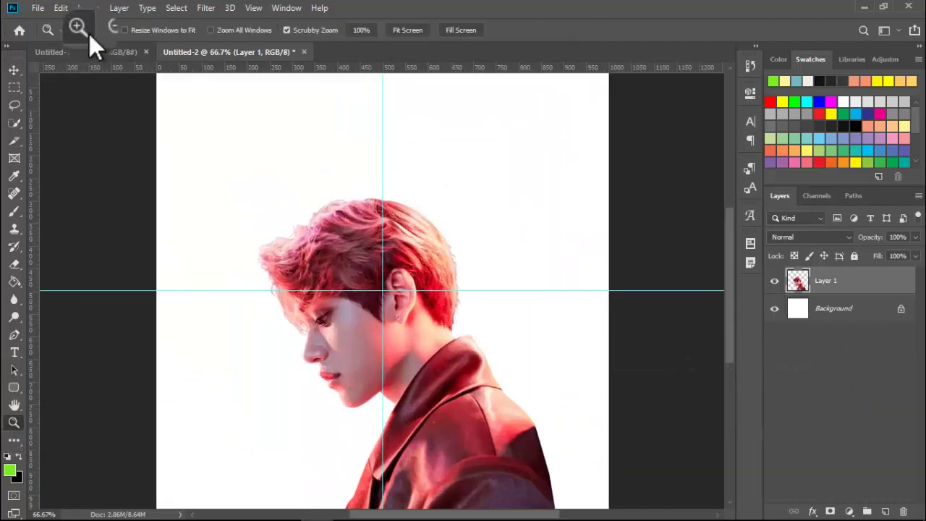
left_click(268, 215)
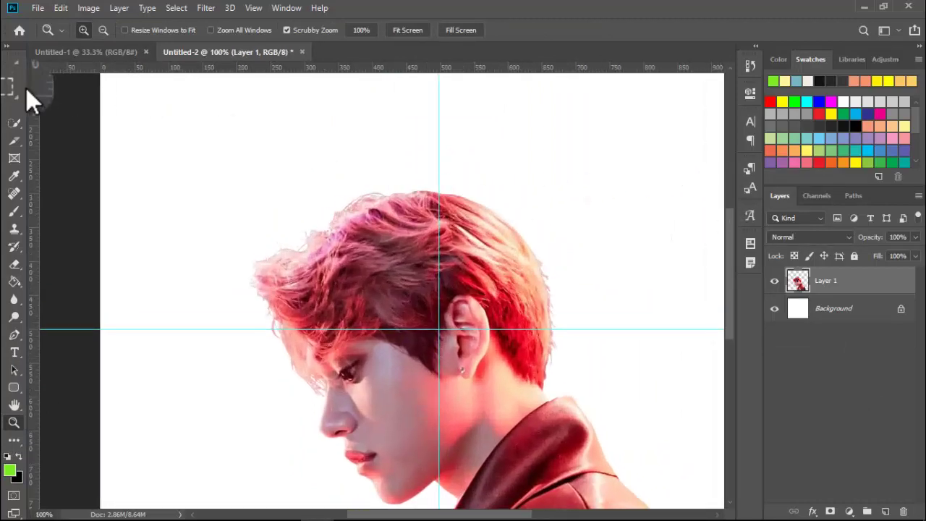
left_click(16, 73)
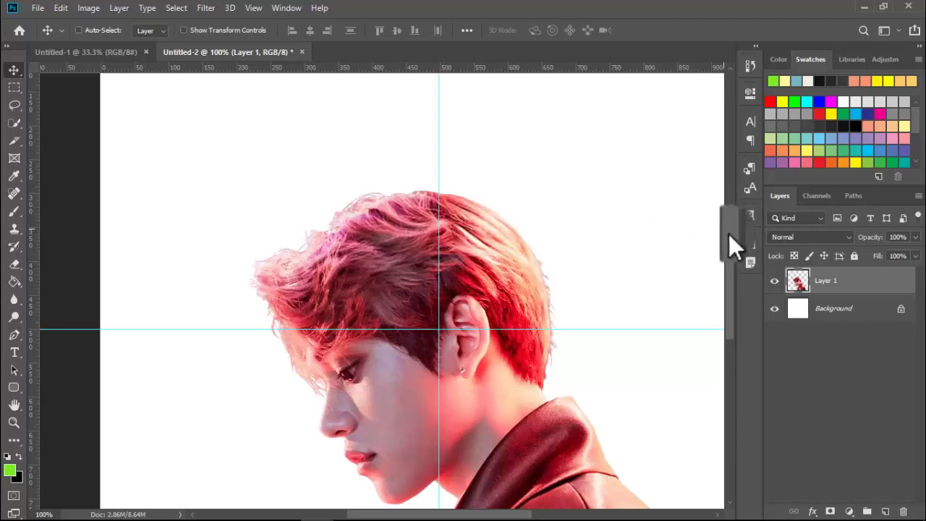
left_click_drag(731, 242, 733, 261)
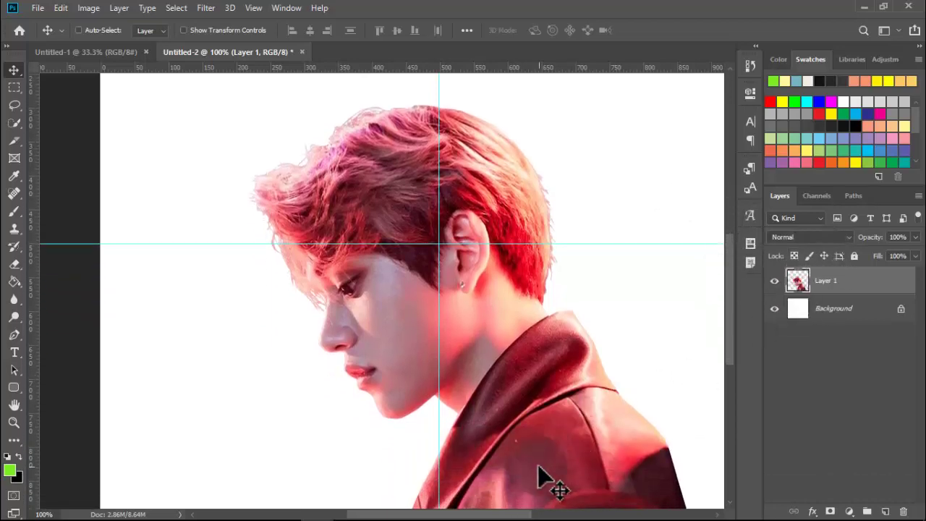
left_click_drag(476, 515, 490, 516)
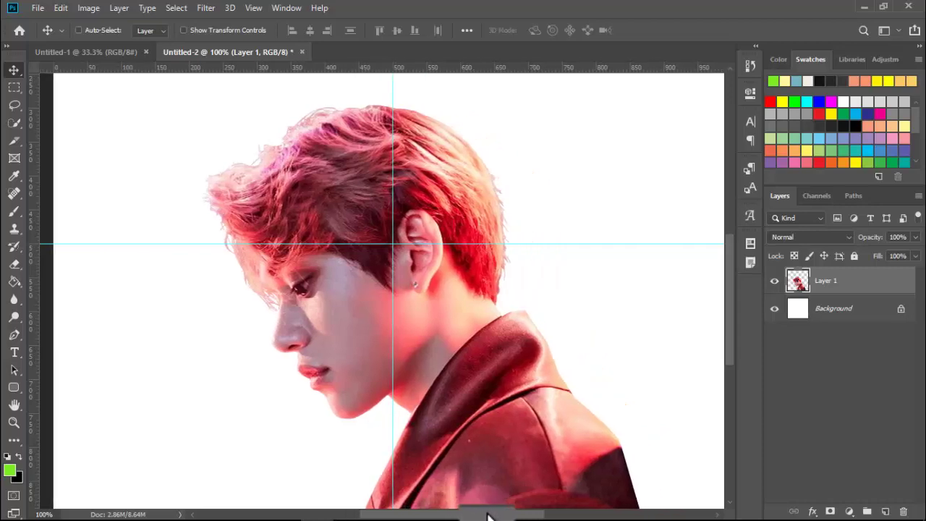
left_click(18, 337)
left_click(27, 333)
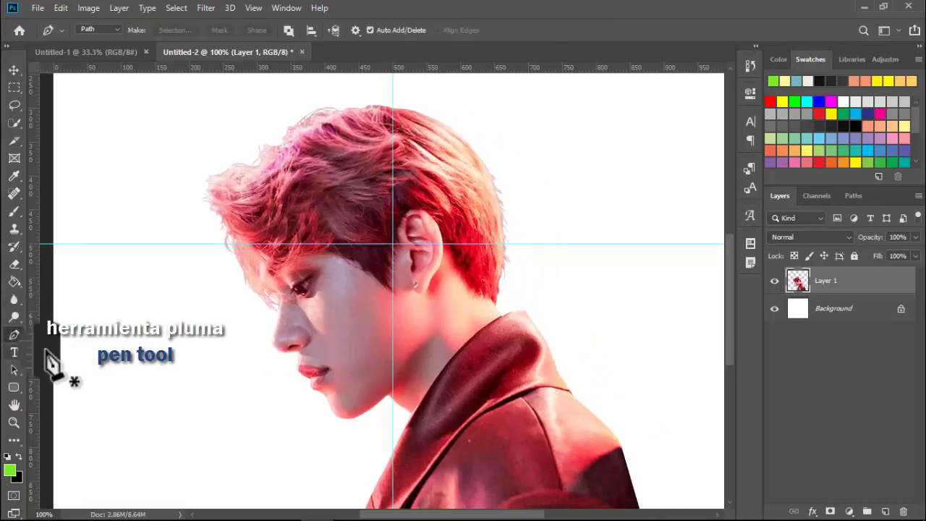
Draw a closed path over the hair top, its lower edge curving across the forehead above the ear
left_click(191, 201)
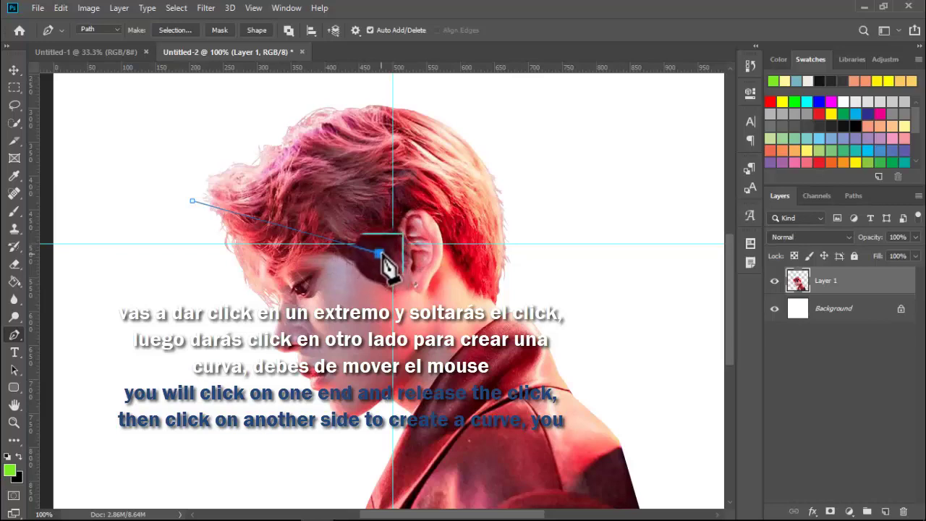
left_click_drag(379, 254, 447, 258)
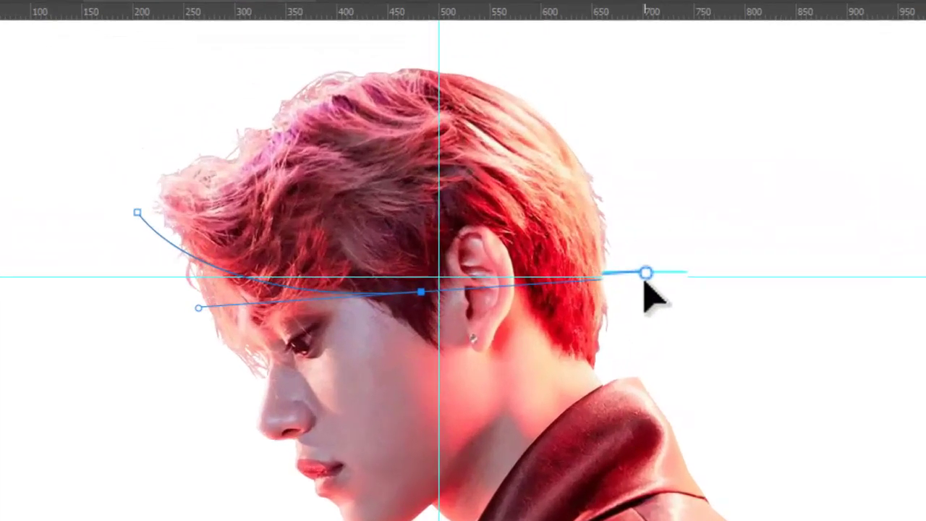
left_click_drag(475, 253, 529, 253)
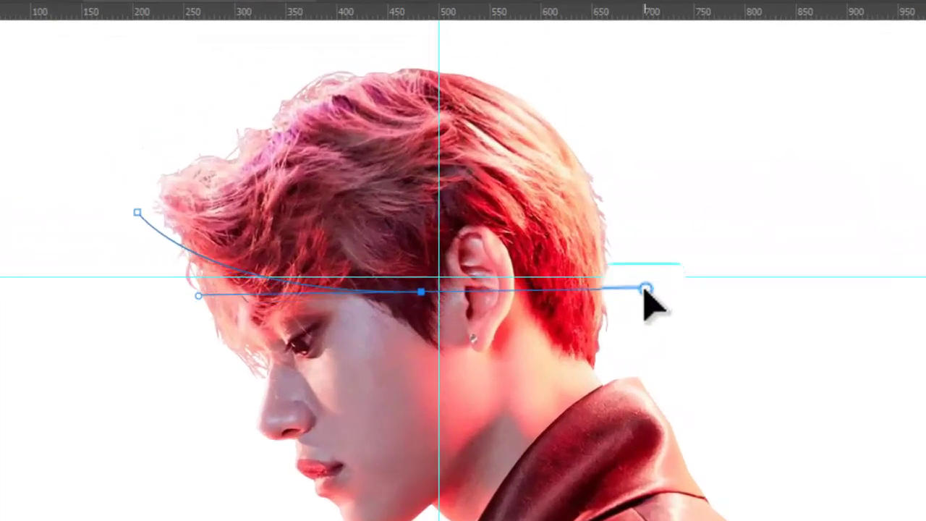
mouse_move(644, 291)
left_mouse_down()
mouse_move(653, 292)
mouse_move(605, 292)
left_mouse_up()
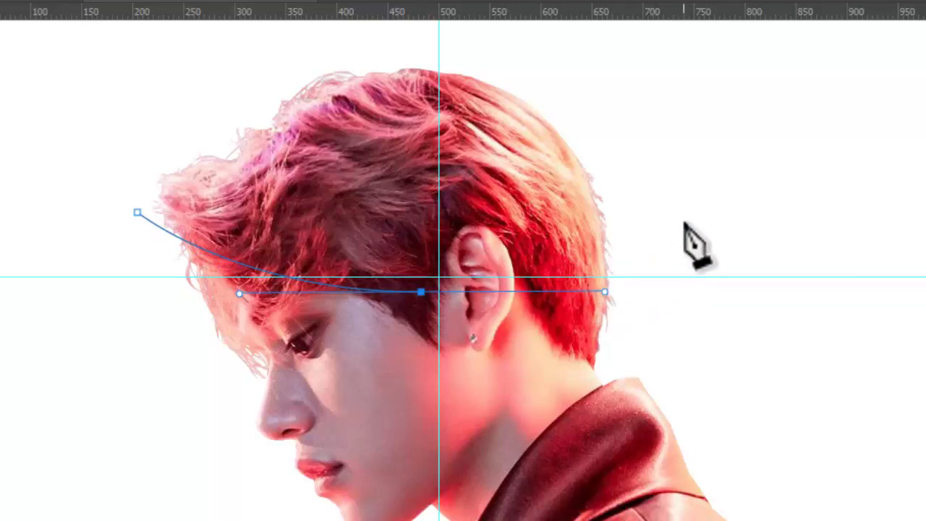
mouse_move(684, 220)
left_mouse_down()
mouse_move(720, 216)
mouse_move(722, 197)
left_mouse_up()
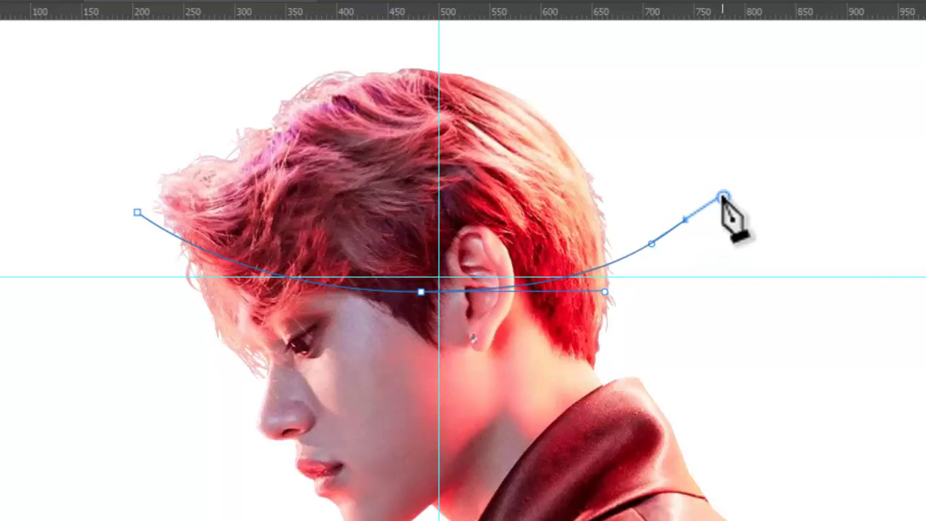
left_click(490, 40)
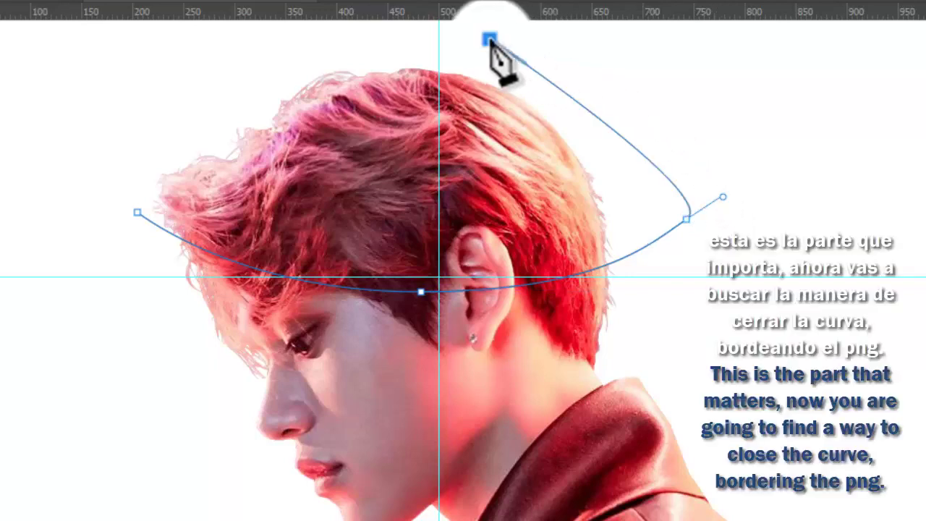
left_click(304, 42)
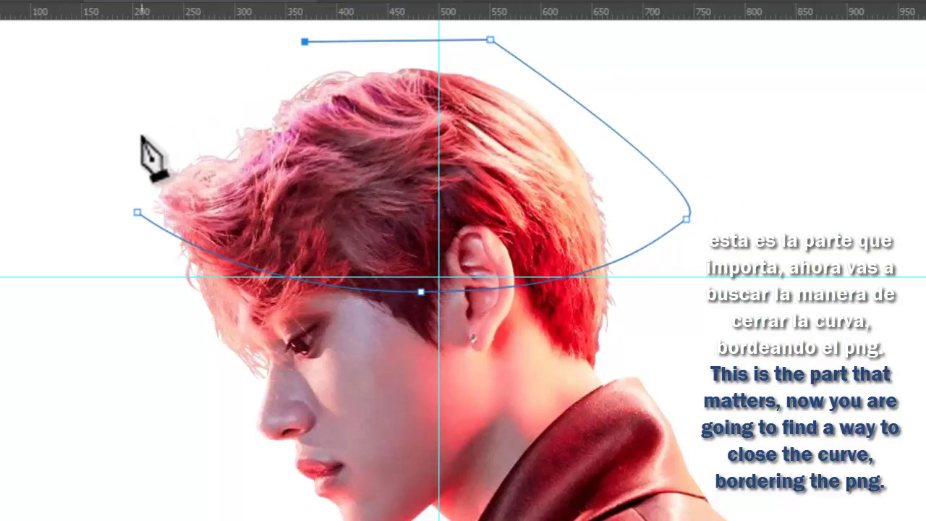
left_click(137, 211)
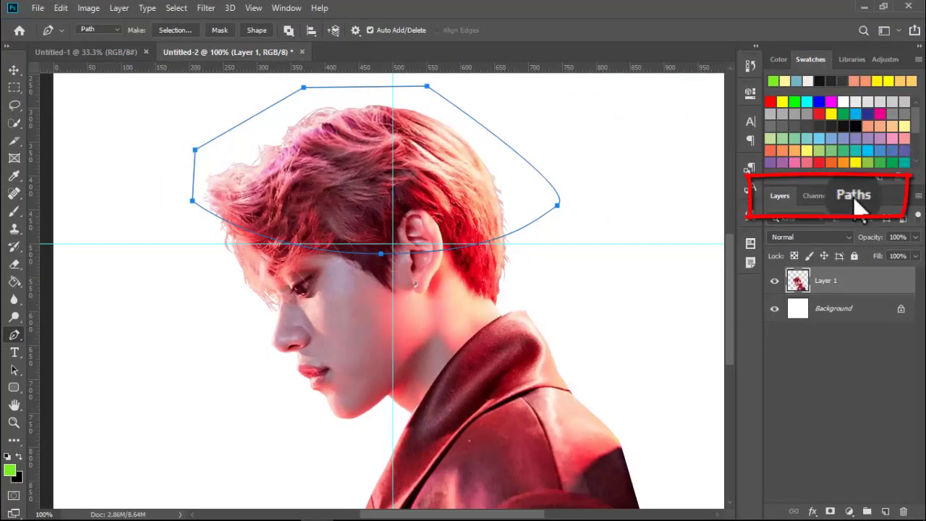
Load the Work Path as a selection and cut the hair top away with Ctrl+X
left_click(853, 196)
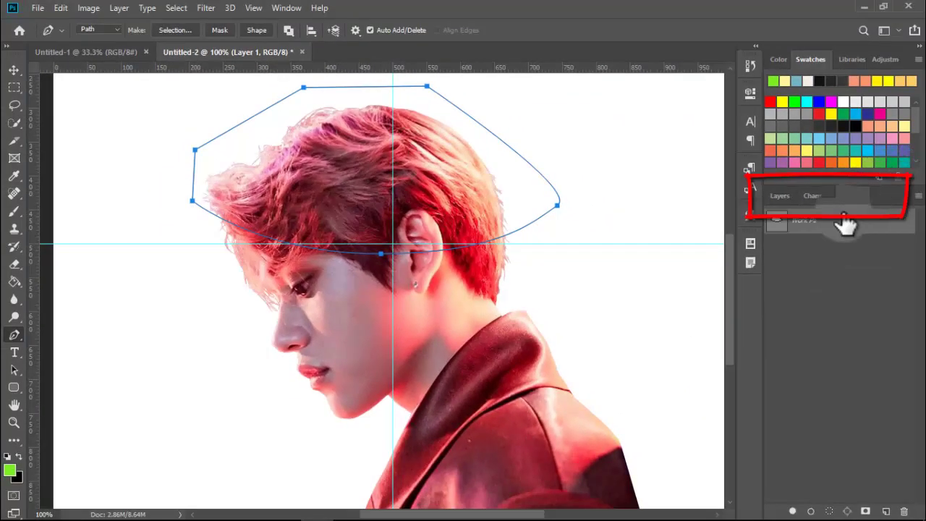
left_click(254, 4)
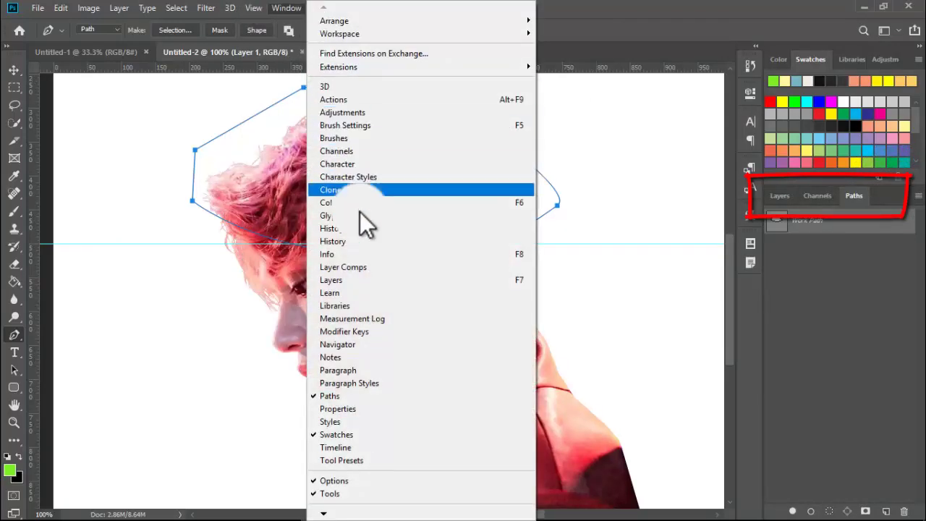
left_click(358, 394)
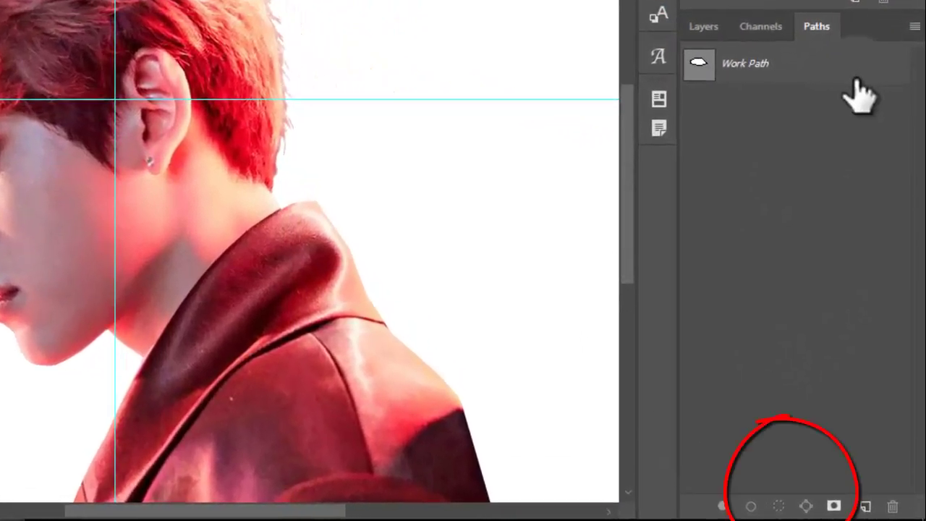
left_click(858, 79)
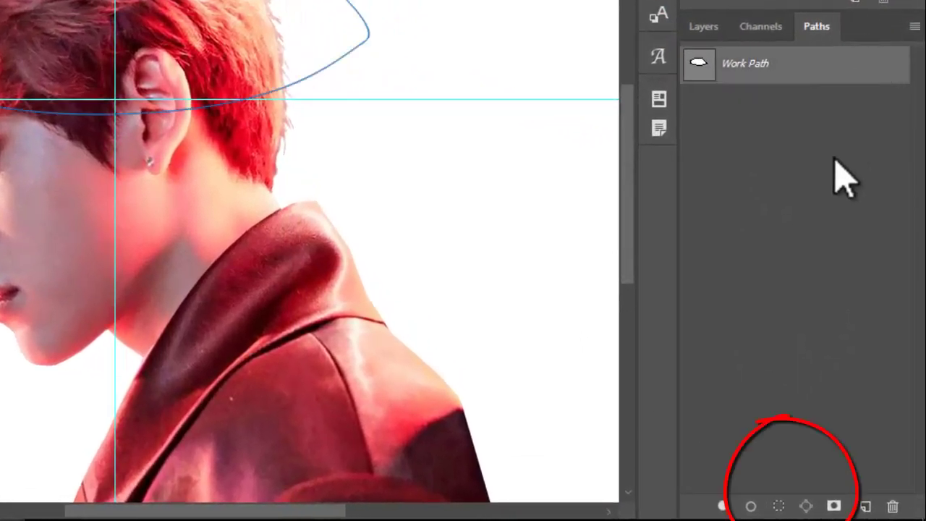
left_click(780, 506)
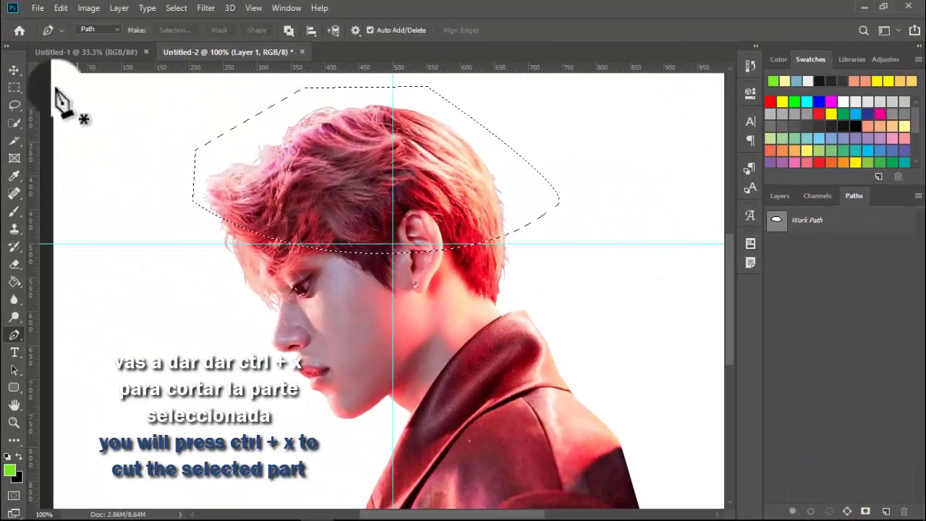
left_click(14, 70)
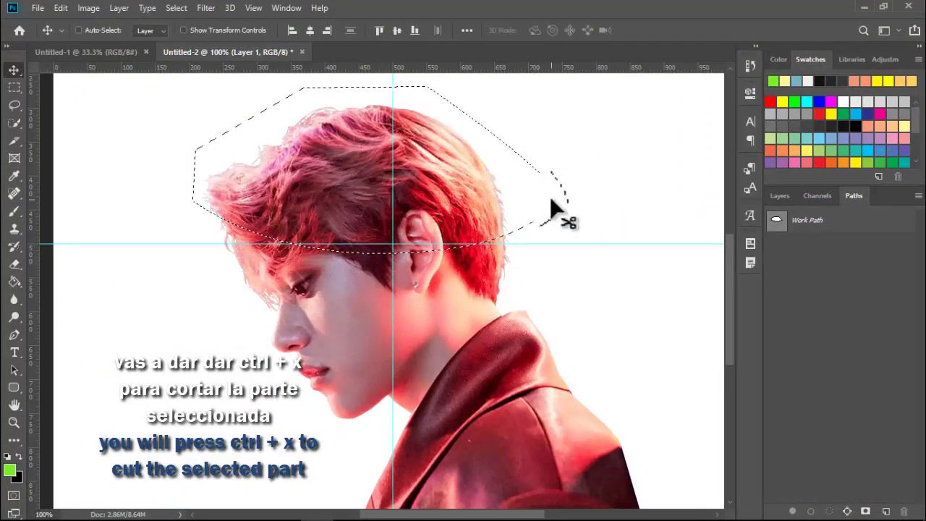
key("ctrl+x")
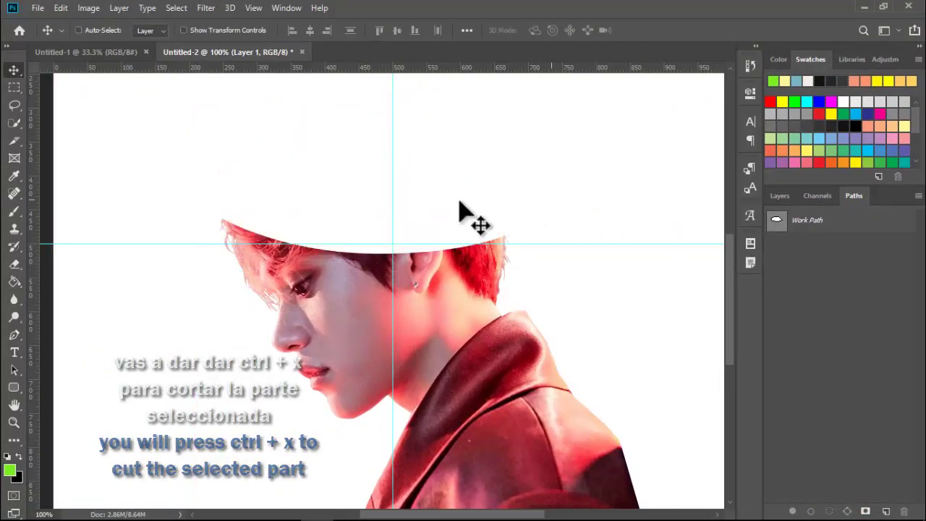
left_click(777, 194)
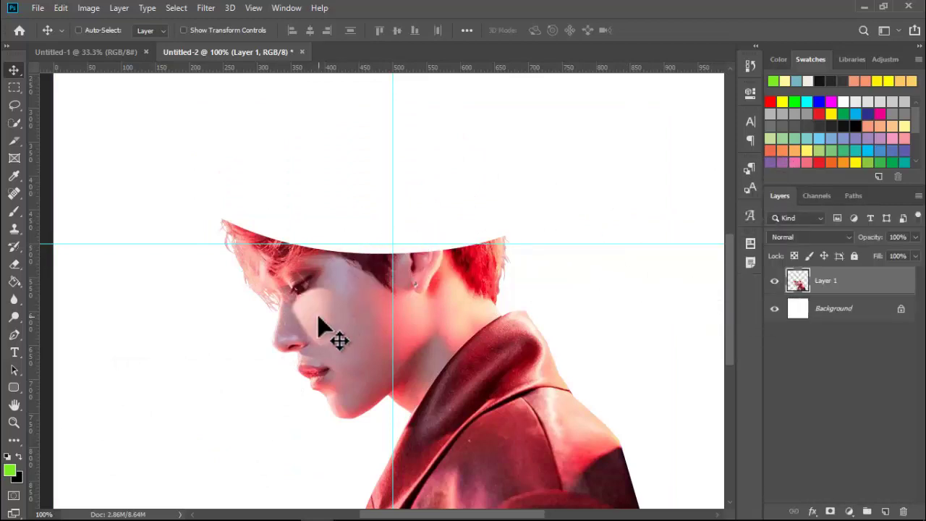
Zoom to 200% and scroll to the head's freshly cut edge
key("ctrl+plus")
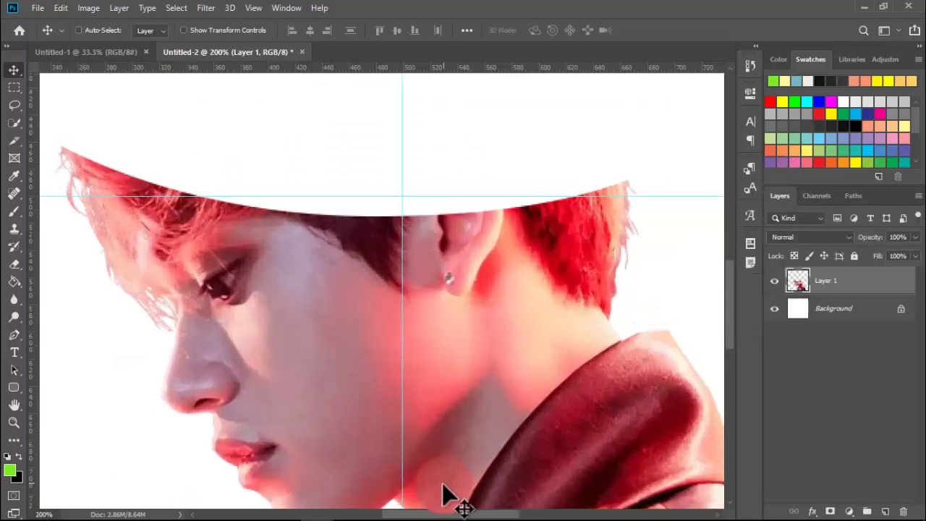
left_click_drag(422, 516, 412, 515)
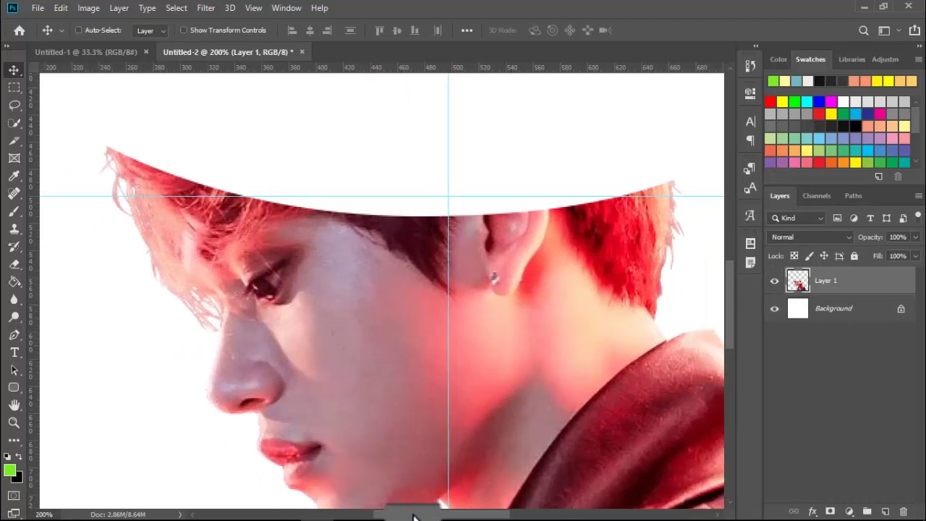
left_click_drag(732, 309, 731, 297)
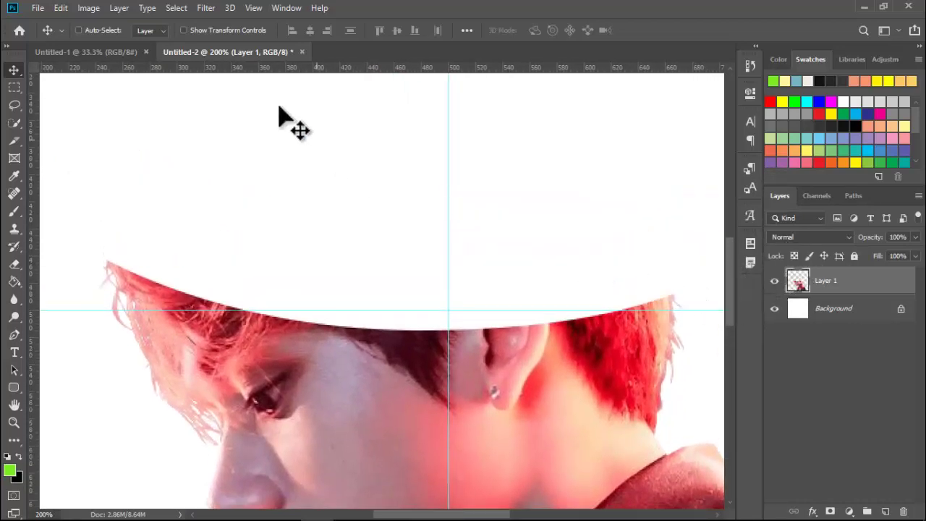
left_click(118, 8)
mouse_move(206, 26)
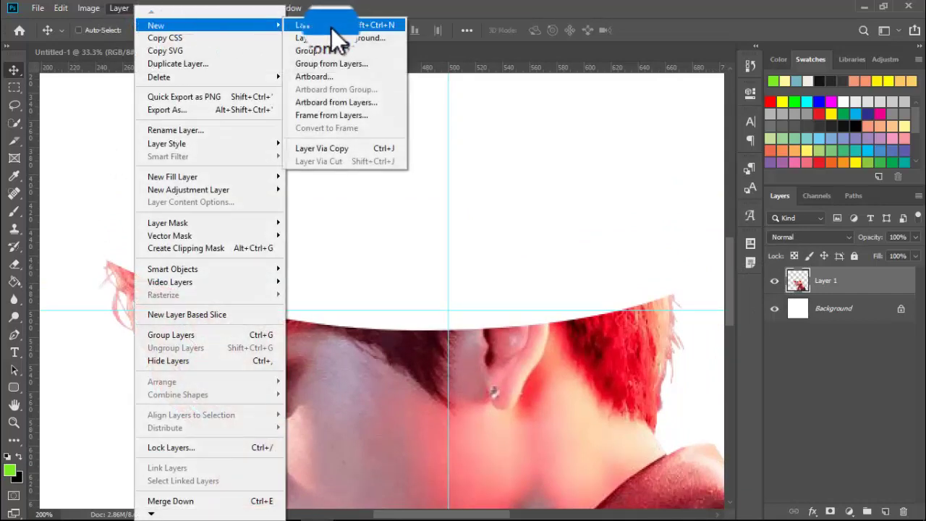
Add a new empty Layer 2 above the portrait's Layer 1
left_click(344, 28)
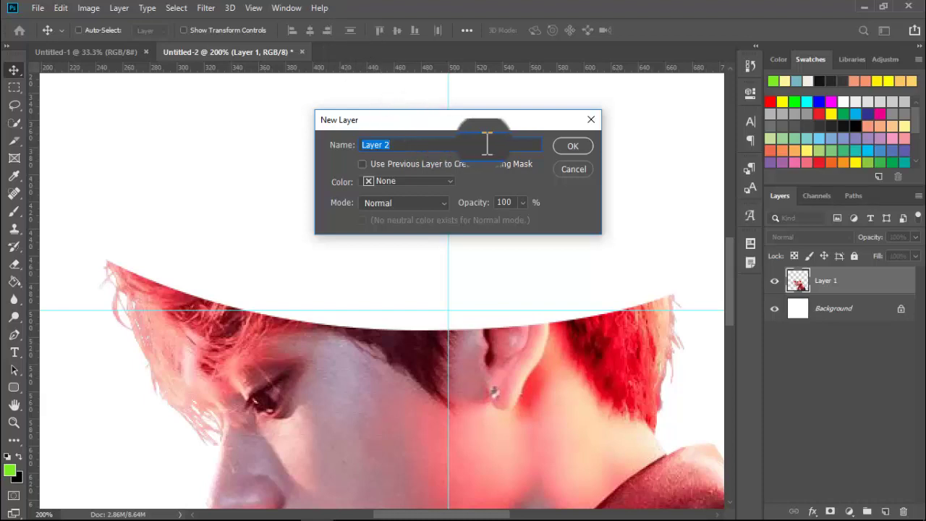
left_click(581, 149)
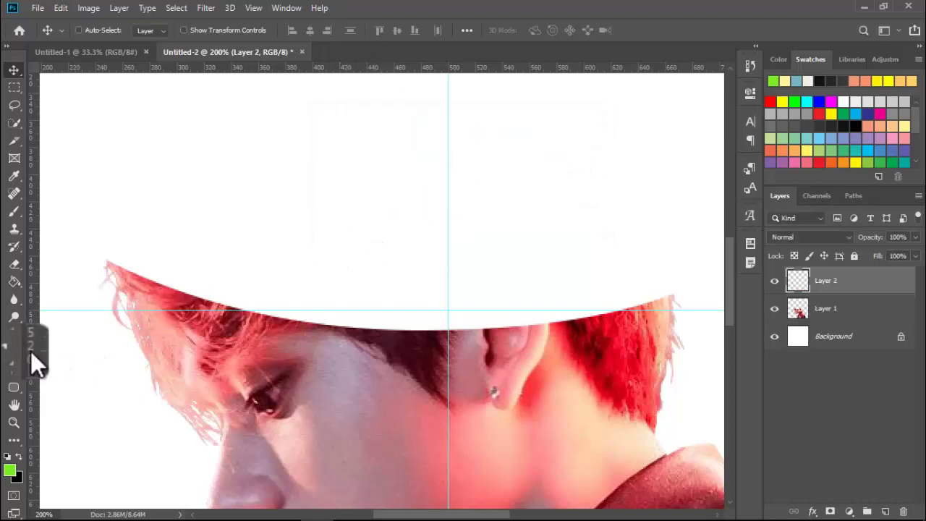
left_click(18, 335)
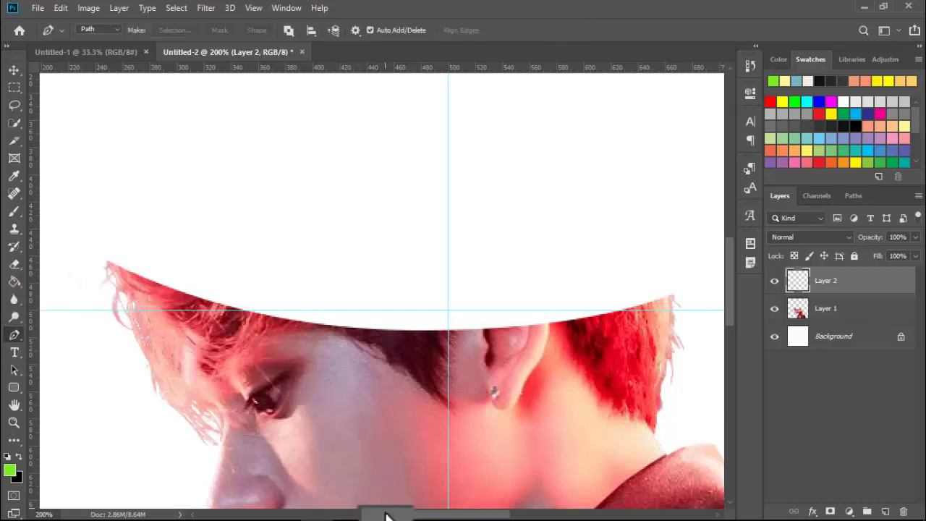
mouse_move(382, 516)
left_mouse_down()
mouse_move(354, 512)
mouse_move(340, 452)
left_mouse_up()
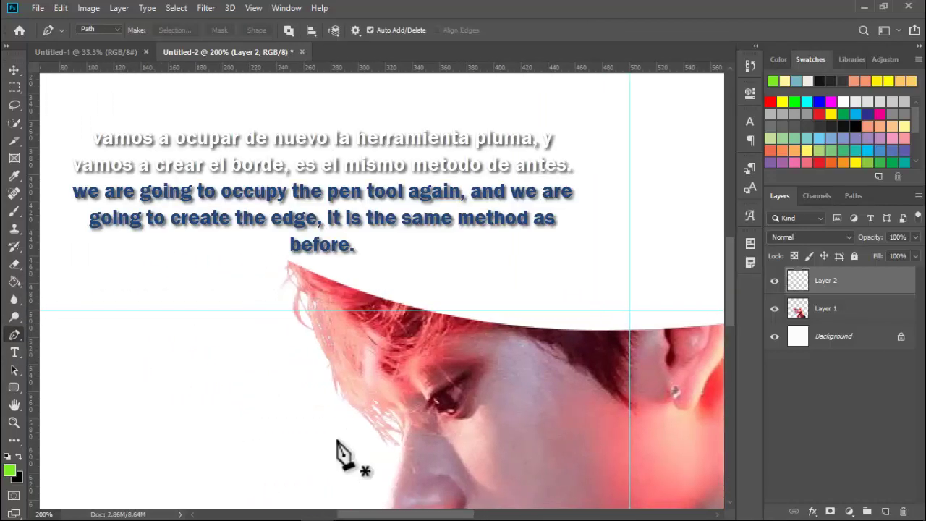
At 300% zoom, trace the rim's upper edge along the cut from left to right hair tip
key("ctrl+plus")
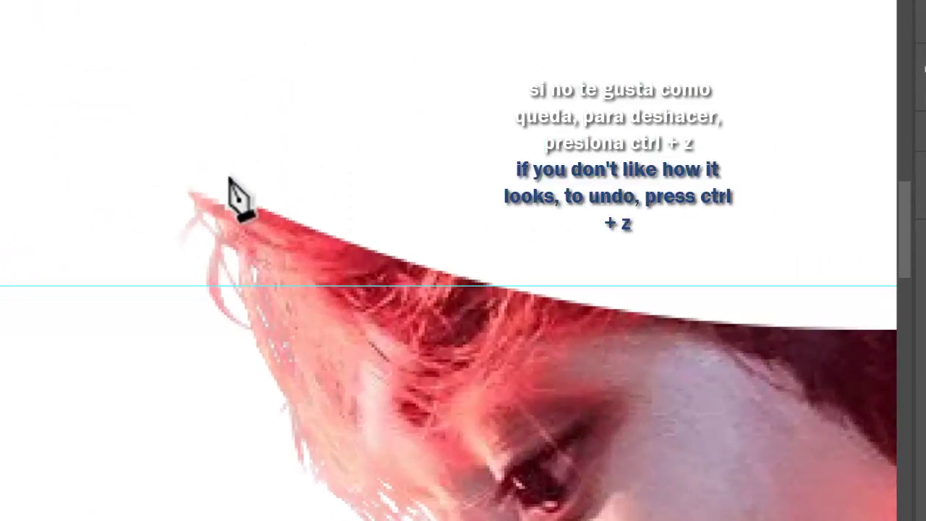
left_click_drag(229, 176, 230, 177)
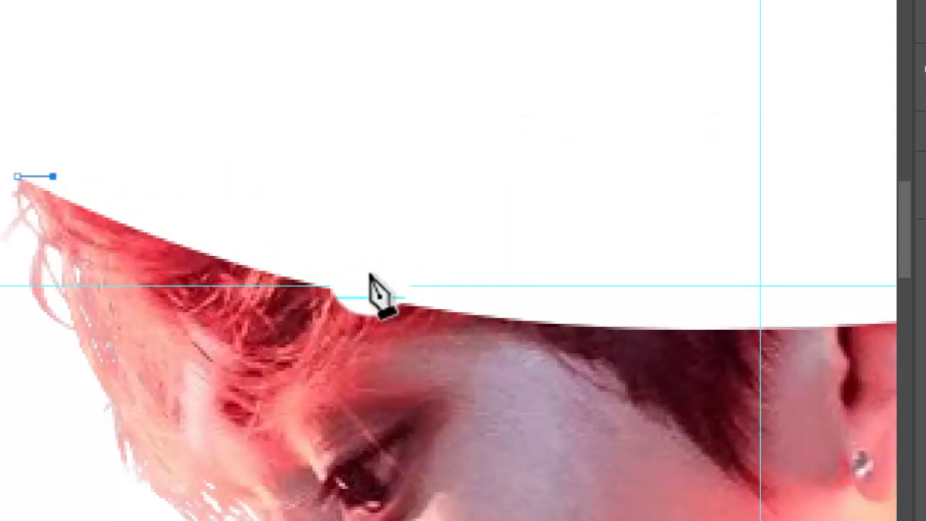
left_click_drag(371, 276, 499, 297)
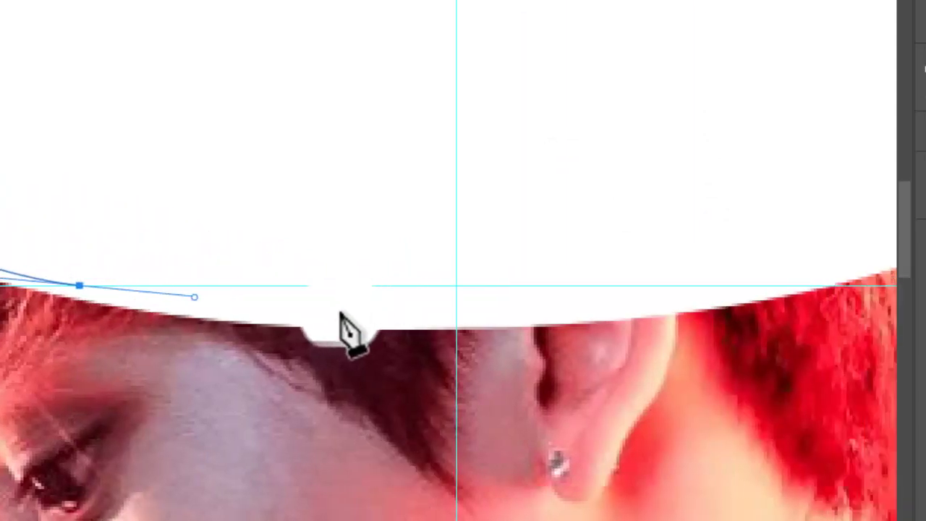
left_click_drag(360, 309, 446, 310)
left_click_drag(673, 297, 715, 296)
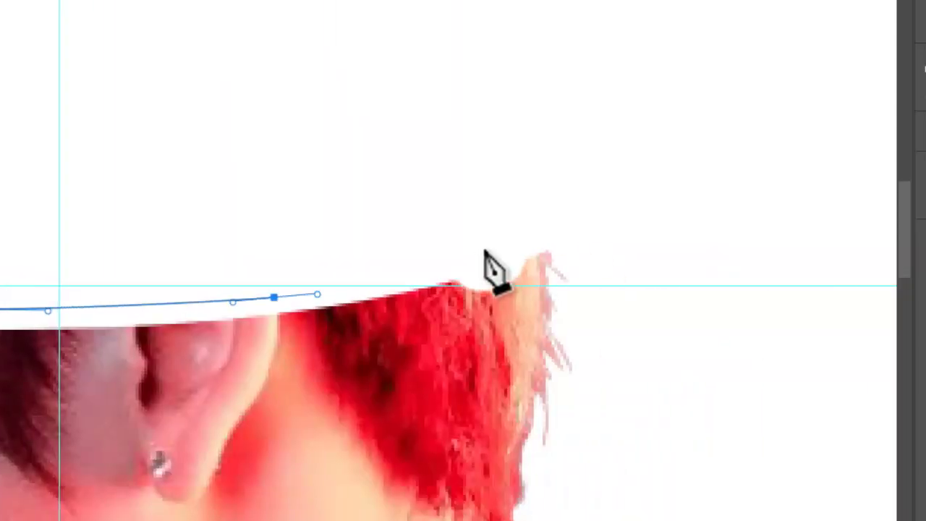
left_click_drag(469, 255, 496, 246)
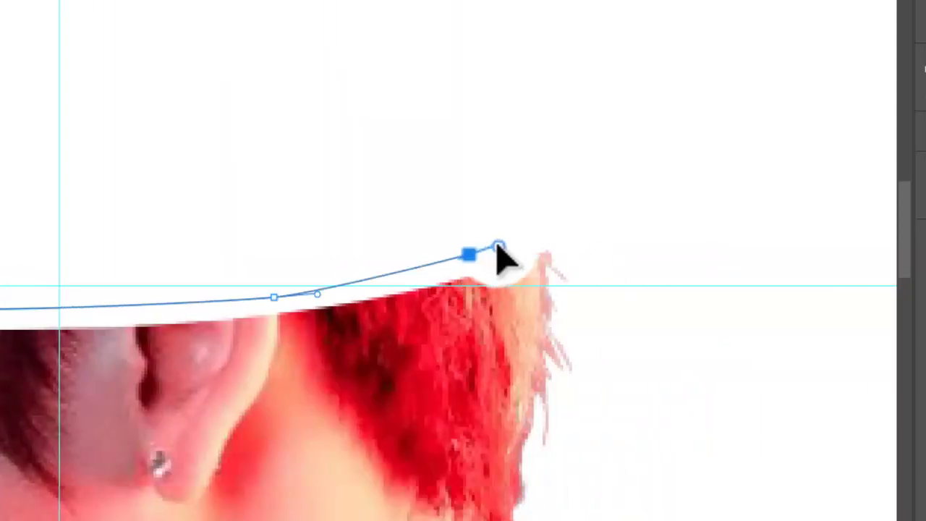
left_click(545, 250)
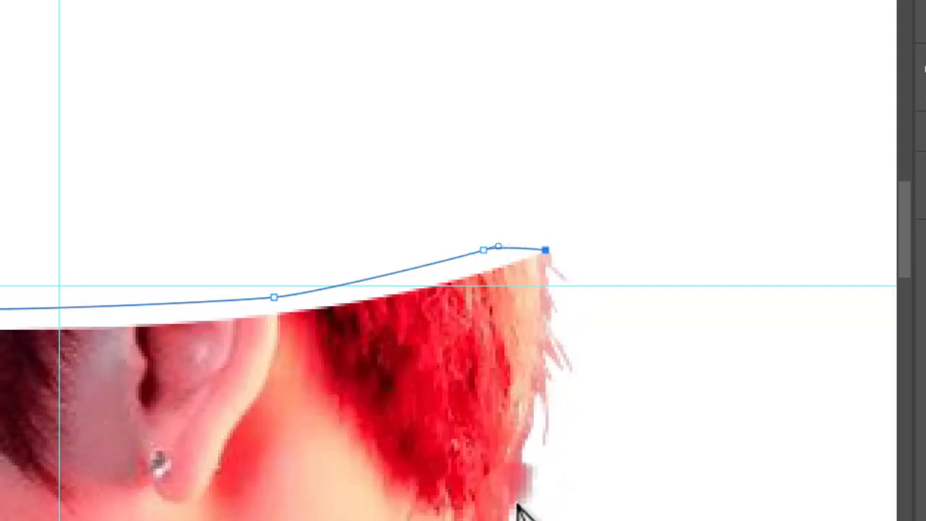
Zoom out and trace the rim's lower edge back left, closing the band path
key("ctrl+minus")
key("ctrl+minus")
scroll(417, 277, "up", 2)
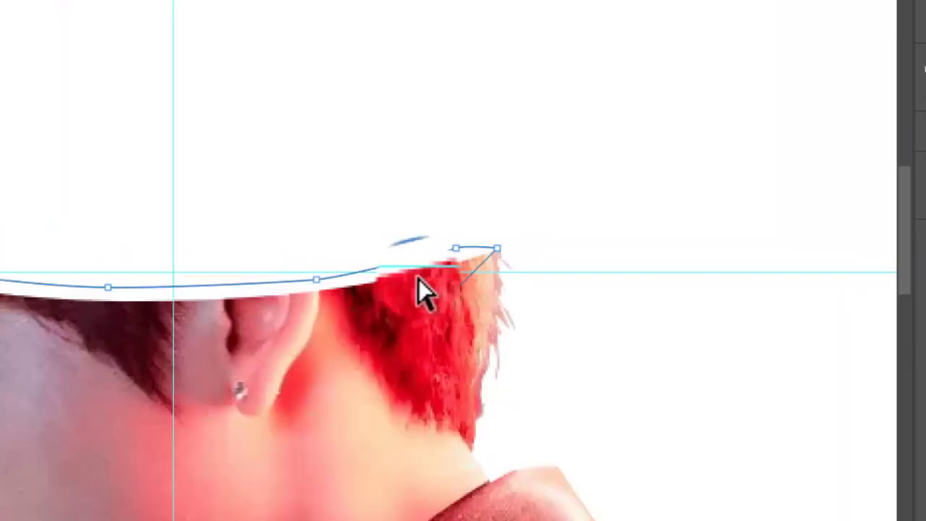
left_click_drag(383, 310, 362, 316)
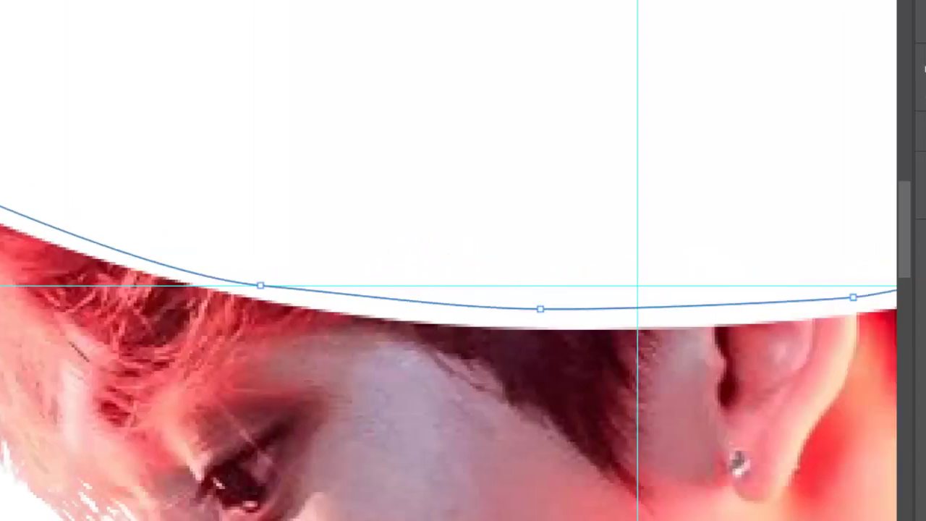
left_click_drag(325, 359, 384, 366)
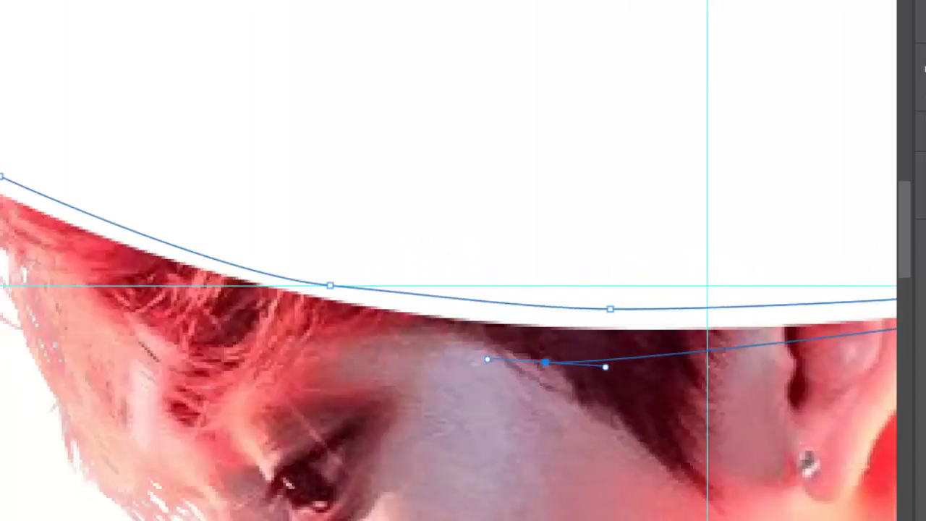
left_click(229, 313)
left_click(56, 209)
left_click(26, 176)
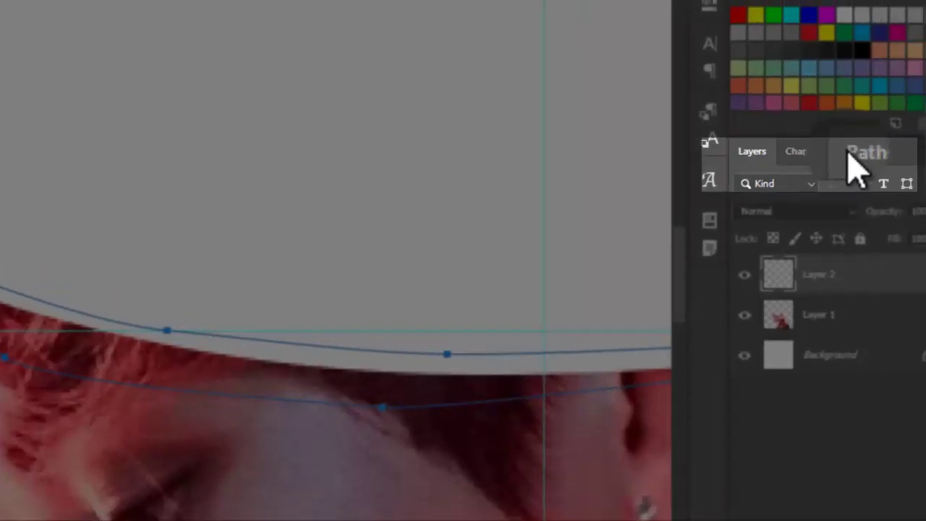
left_click(854, 153)
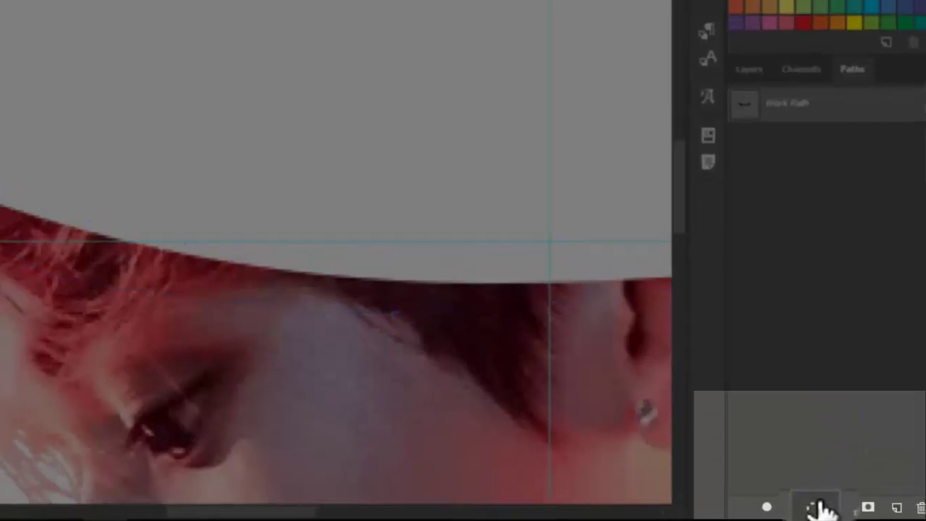
Load the rim path as a selection and pick crimson red #bf2336 as the foreground colour
left_click(818, 508)
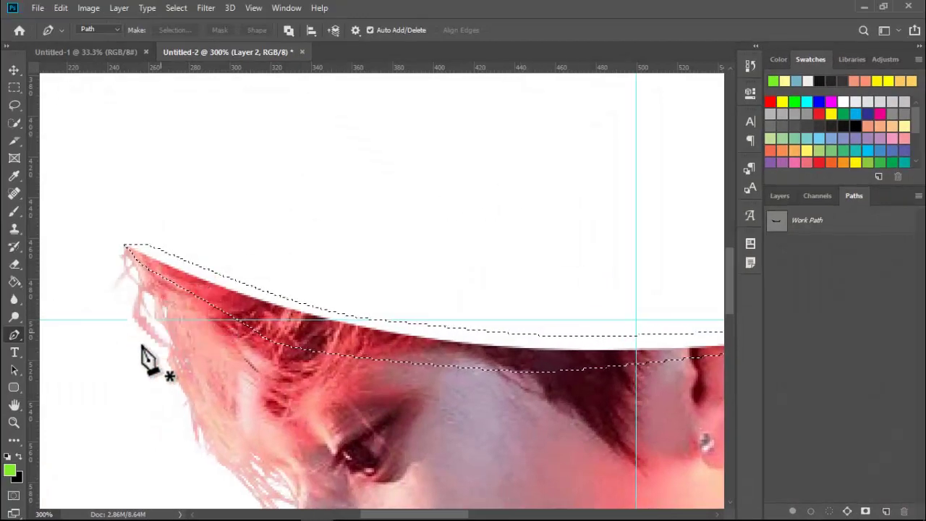
left_click(10, 474)
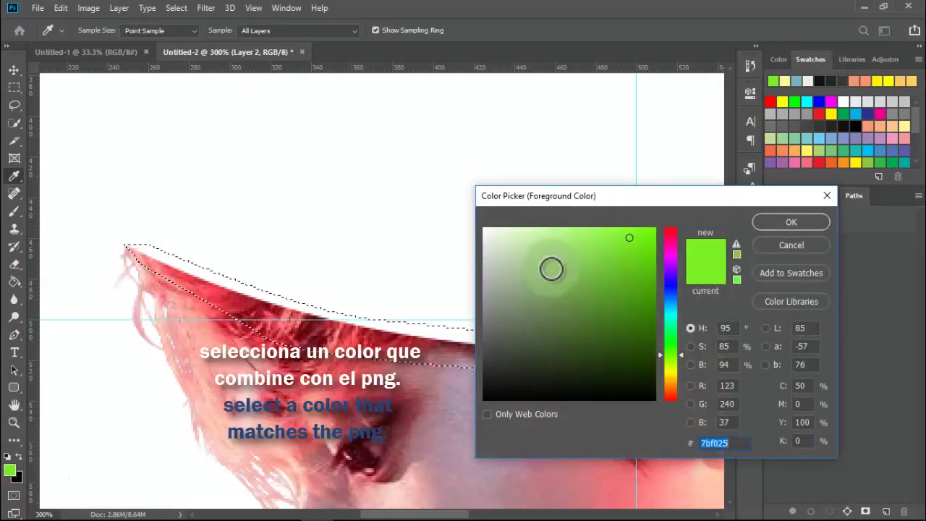
left_click(246, 289)
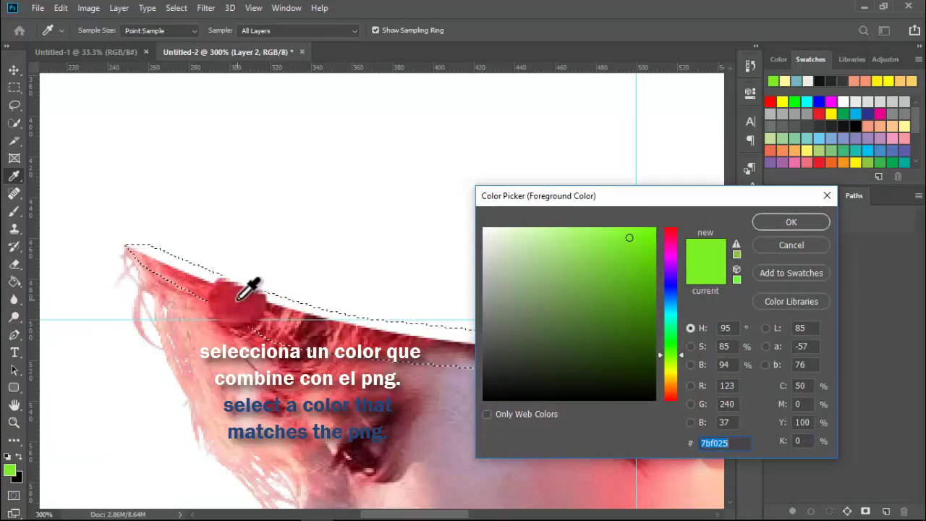
mouse_move(610, 246)
left_mouse_down()
mouse_move(598, 237)
mouse_move(605, 230)
left_mouse_up()
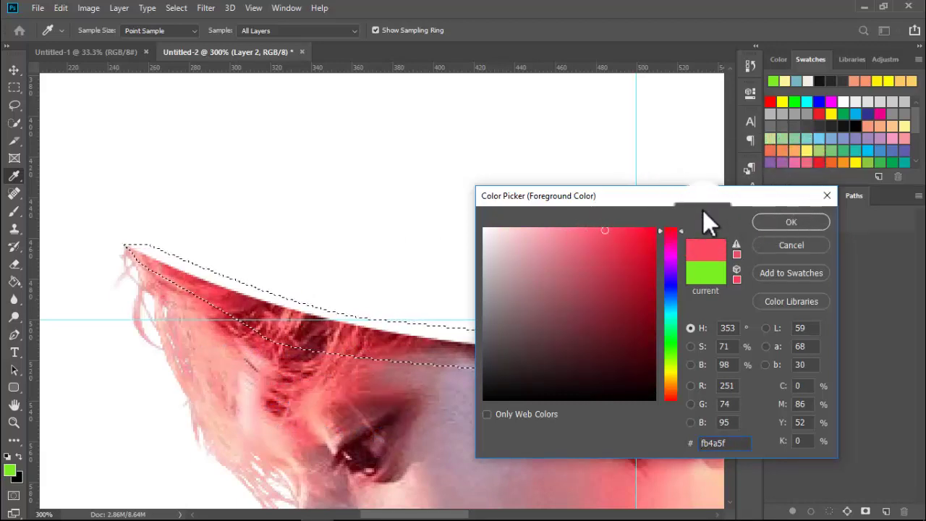
mouse_move(545, 256)
left_mouse_down()
mouse_move(482, 254)
mouse_move(584, 234)
mouse_move(574, 249)
mouse_move(622, 246)
mouse_move(624, 271)
left_mouse_up()
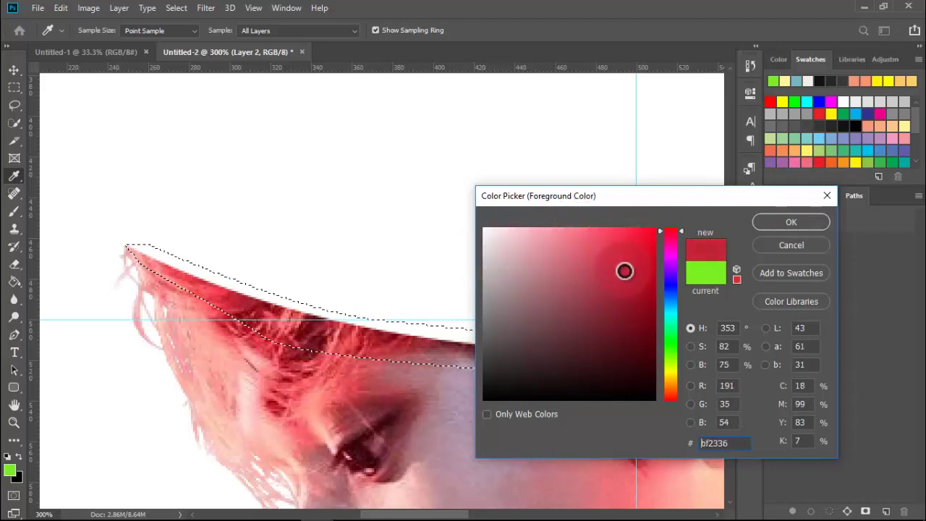
Fill the hair-edge strip selection with crimson red using the Paint Bucket, then deselect
left_click(766, 222)
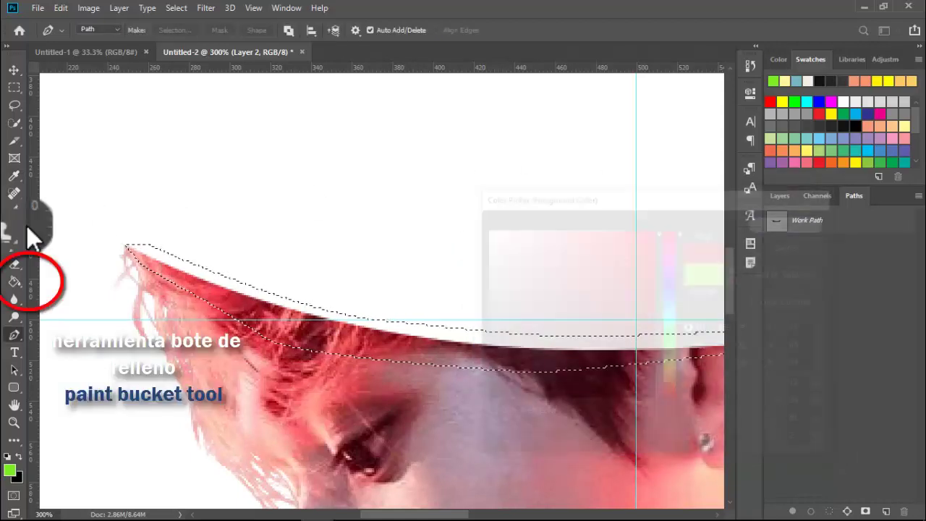
left_click(14, 283)
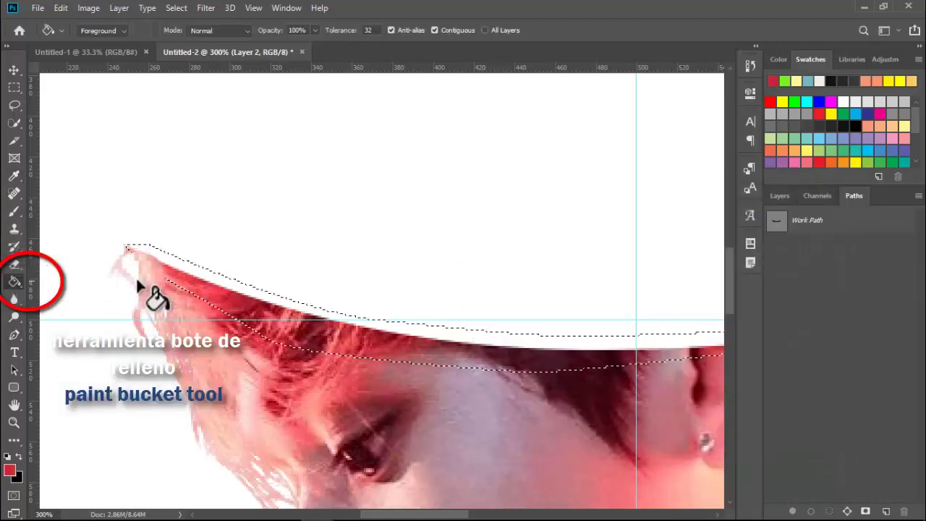
left_click(231, 283)
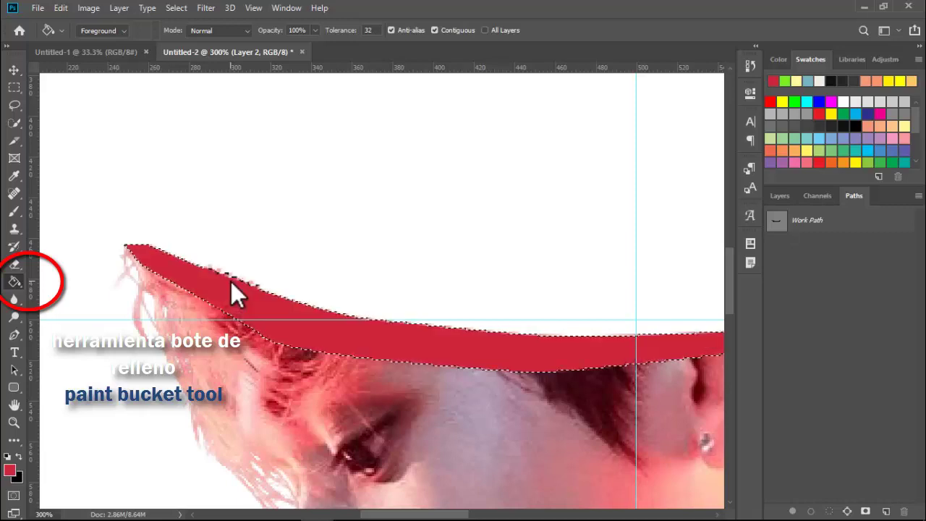
key("ctrl+d")
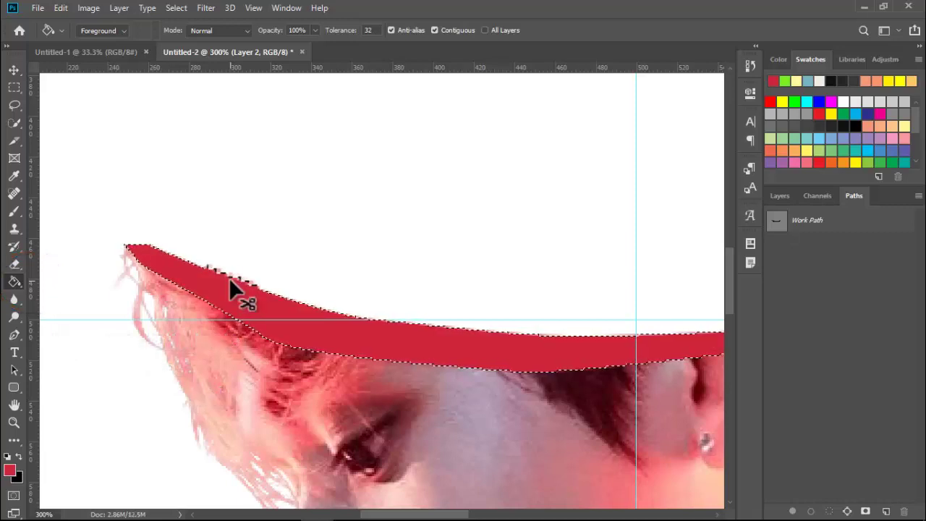
Move Layer 2 below the portrait's Layer 1 in the Layers panel
key("ctrl+minus")
key("ctrl+minus")
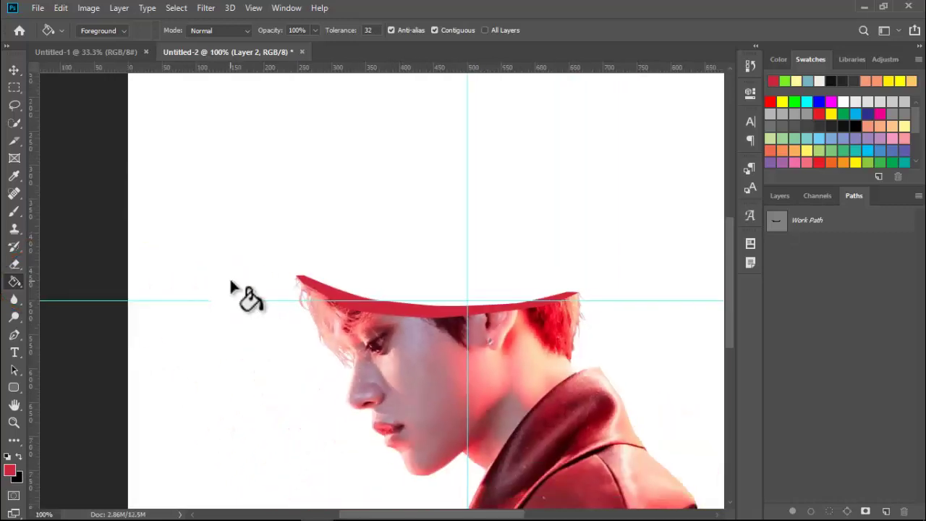
left_click_drag(784, 204, 783, 204)
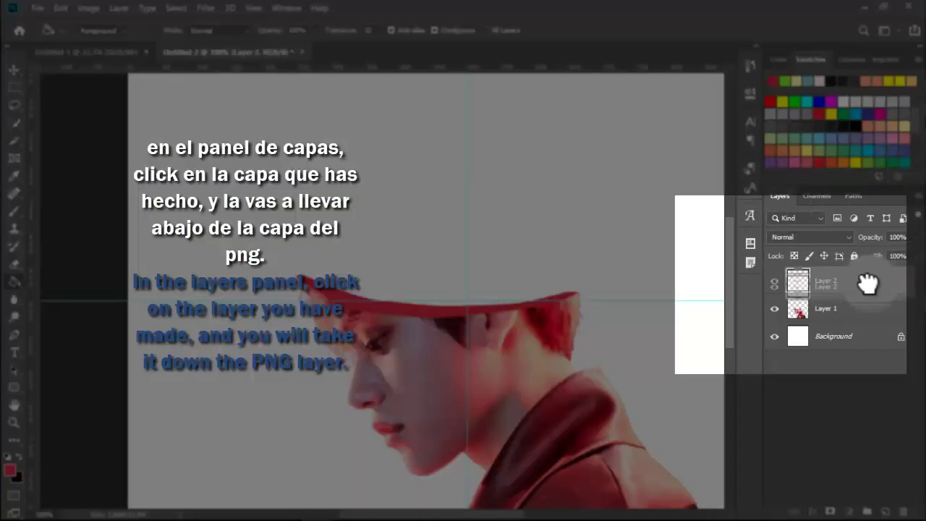
left_click_drag(869, 282, 860, 324)
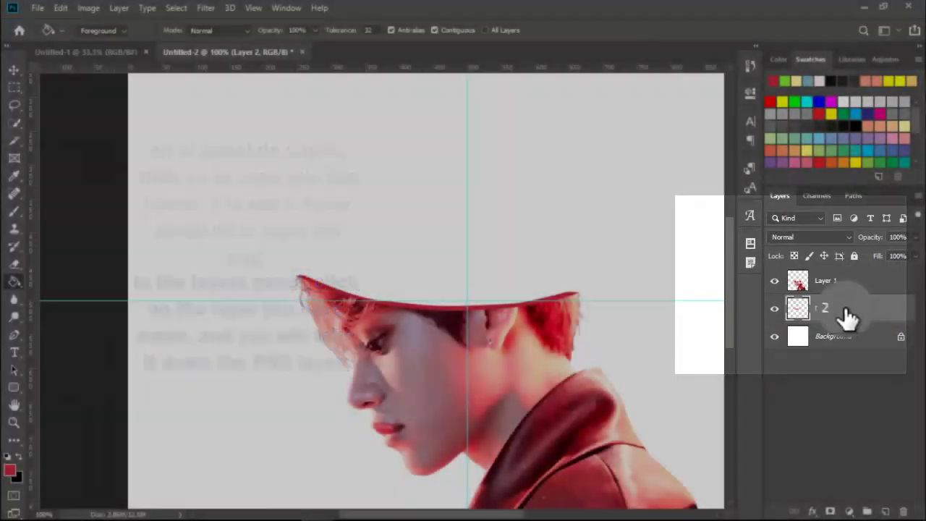
key("ctrl+plus")
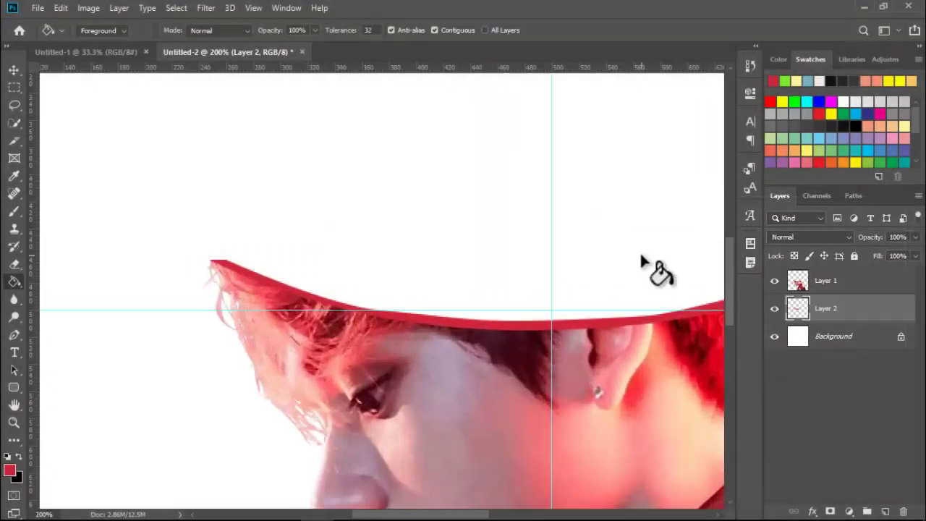
left_click(13, 70)
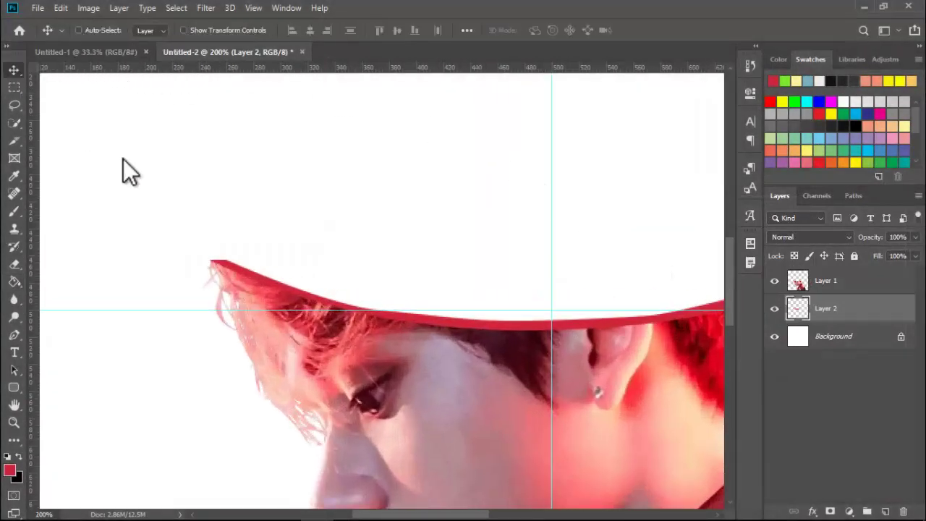
Enable an Inner Shadow on Layer 2 with dark red #9e0606 as its colour
left_click_drag(381, 516, 402, 516)
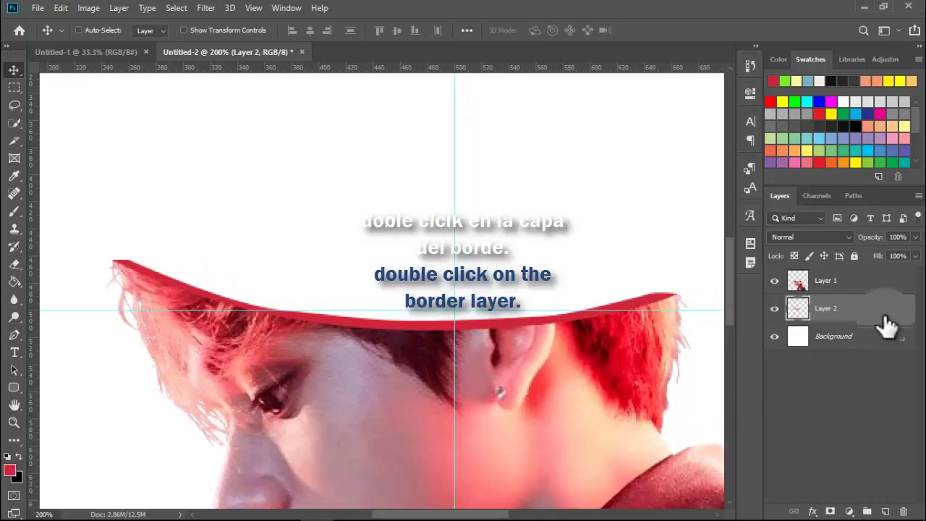
double_click(886, 319)
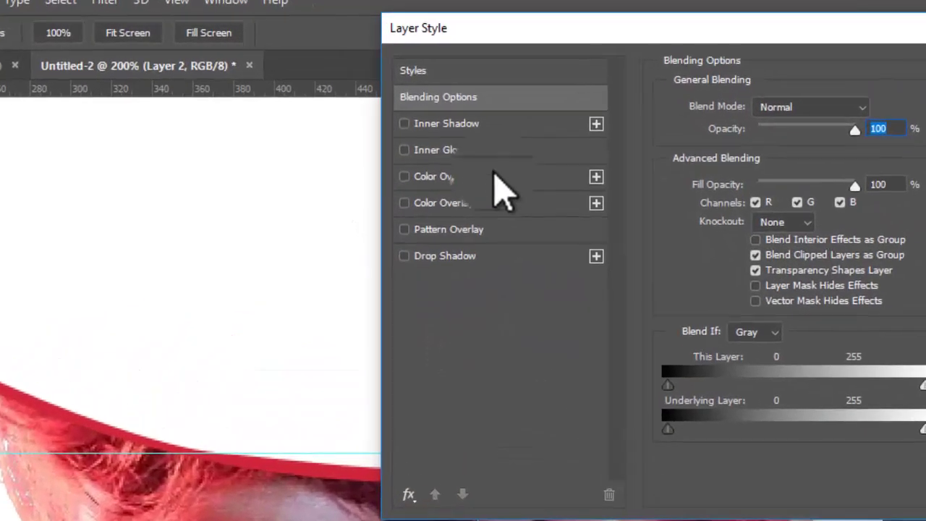
left_click(528, 130)
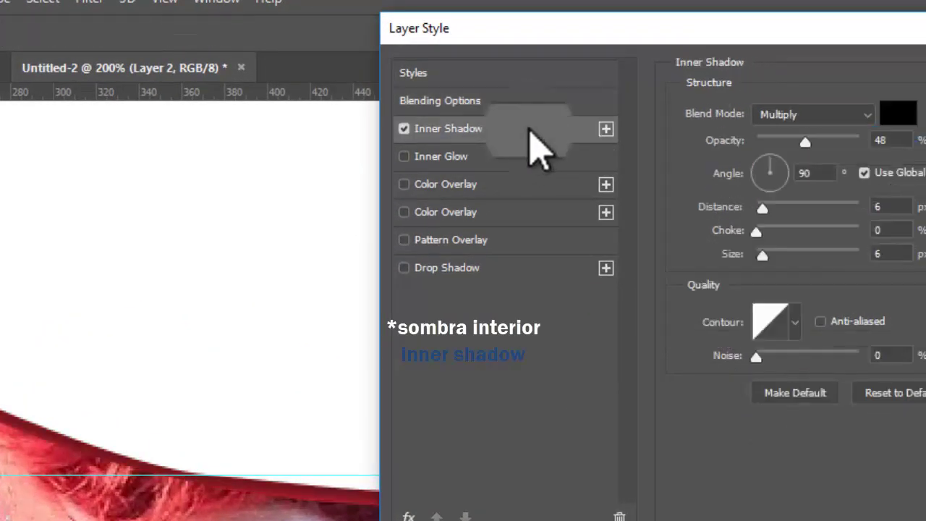
left_click(897, 114)
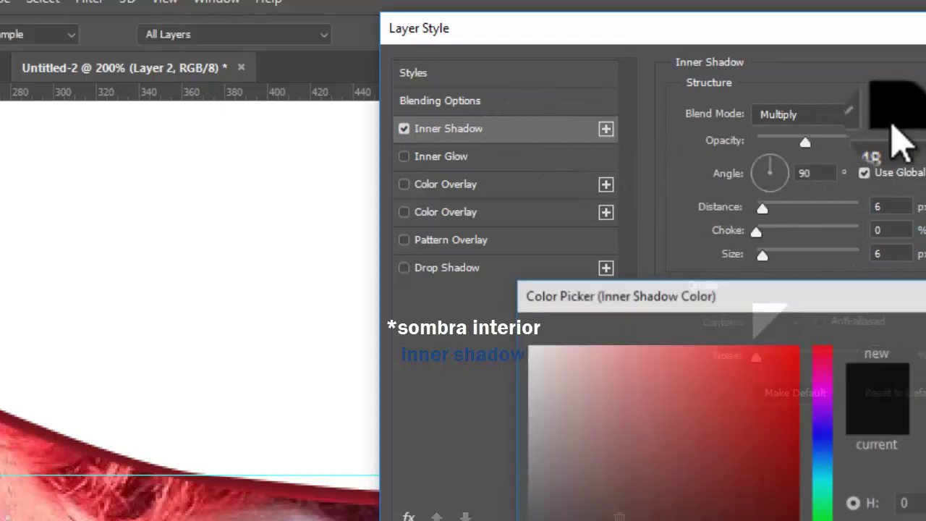
left_click_drag(750, 433, 791, 449)
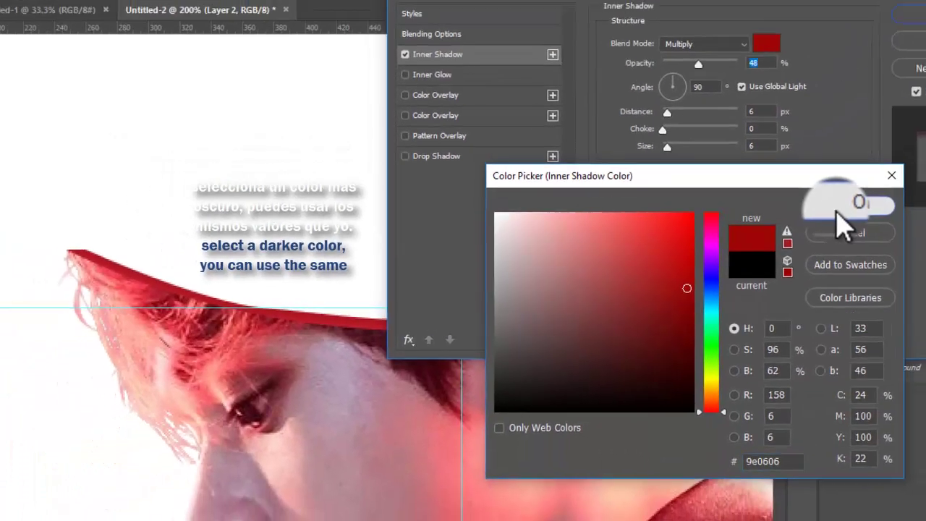
left_click(847, 200)
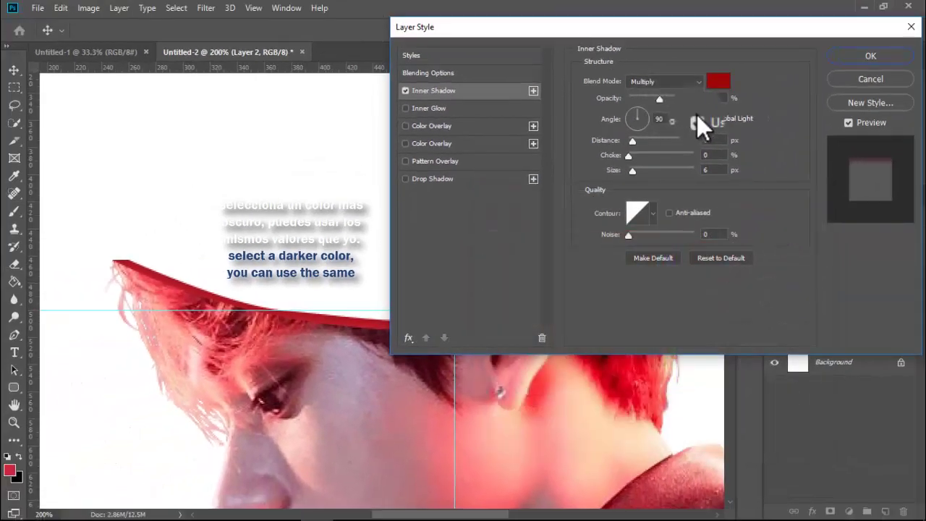
Set the inner shadow to angle -94°, size 46 px, 72% opacity, without global light
left_click(697, 119)
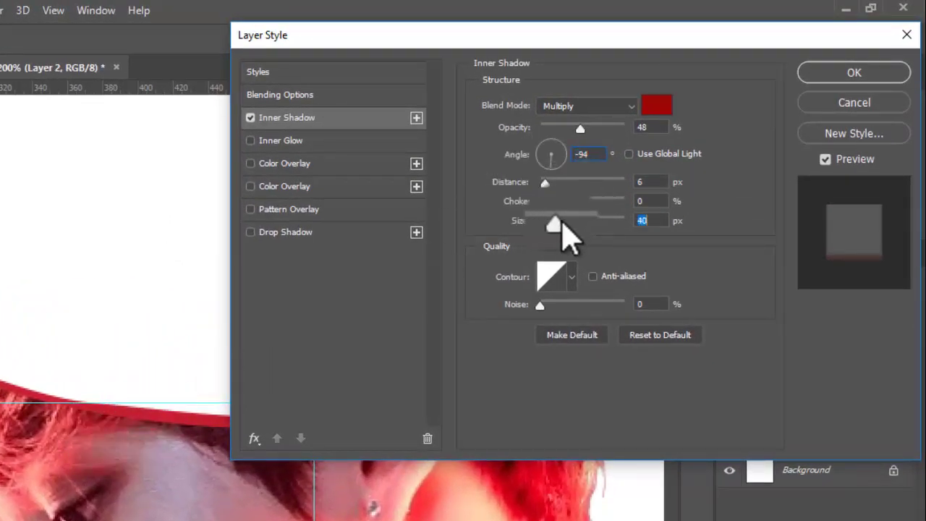
left_click_drag(552, 222, 566, 221)
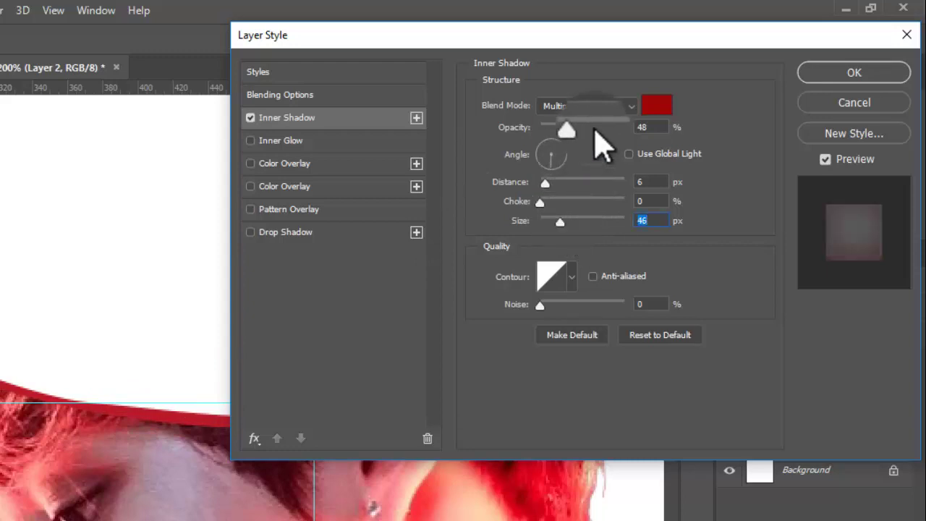
mouse_move(580, 128)
left_mouse_down()
mouse_move(619, 132)
mouse_move(605, 142)
left_mouse_up()
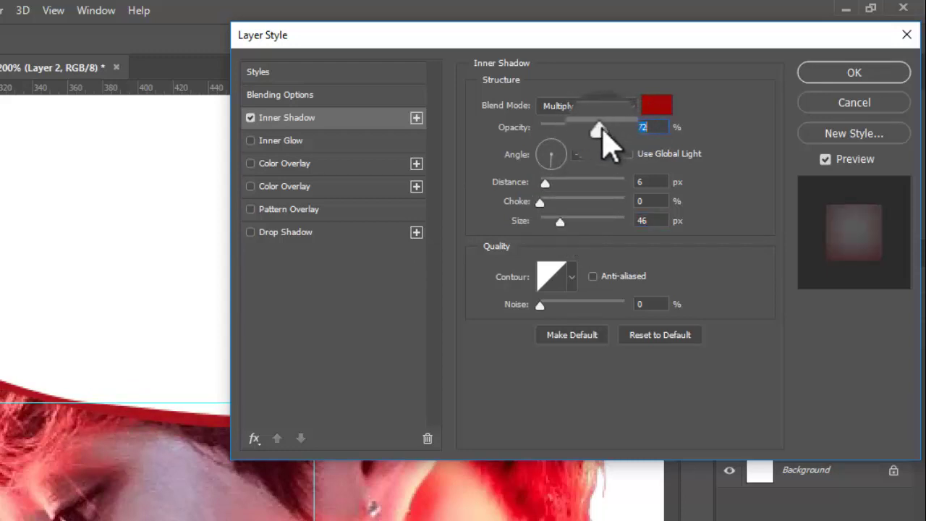
left_click(862, 75)
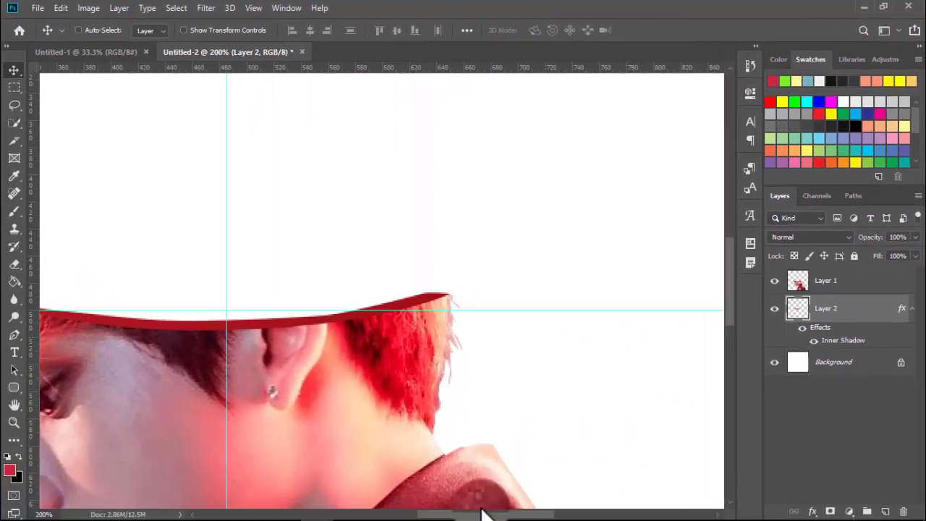
Add a new empty Layer 3 and move it below Layer 2
left_click_drag(482, 514, 427, 514)
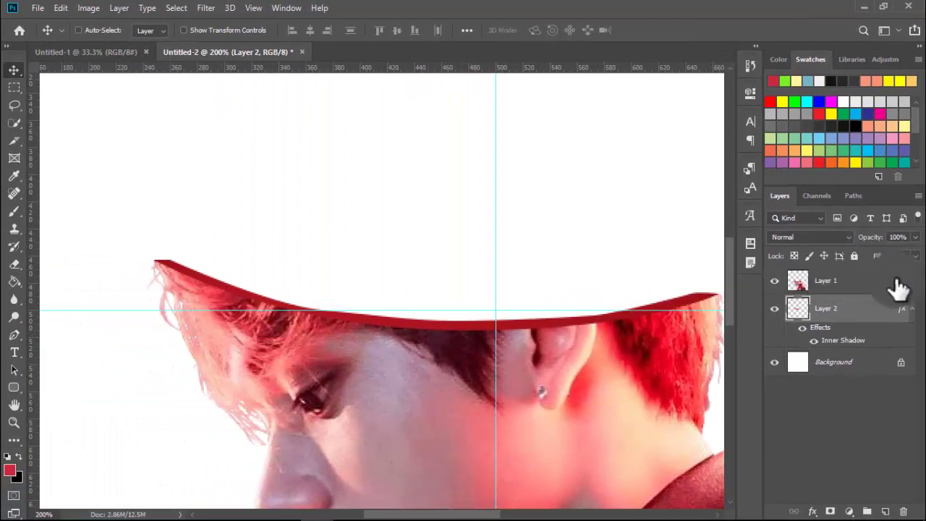
mouse_move(866, 335)
left_mouse_down()
mouse_move(854, 352)
mouse_move(866, 327)
left_mouse_up()
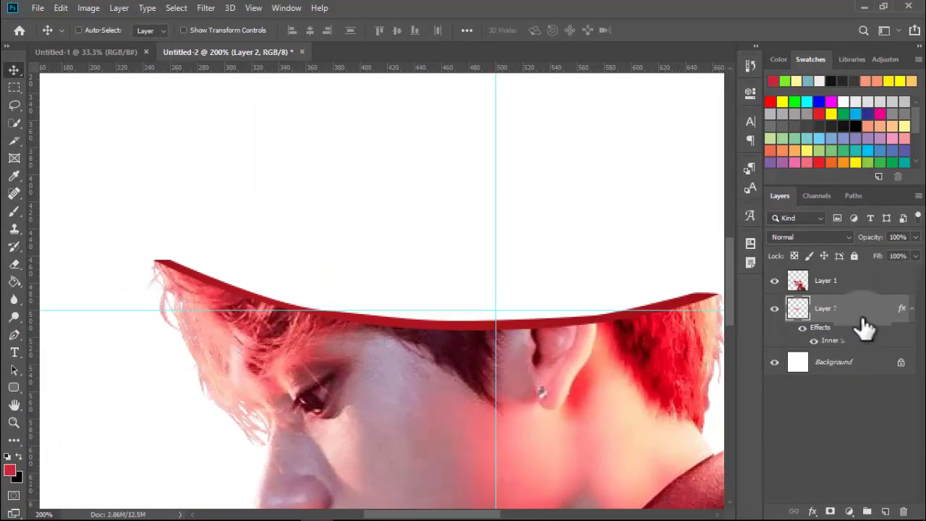
key("ctrl+shift+n")
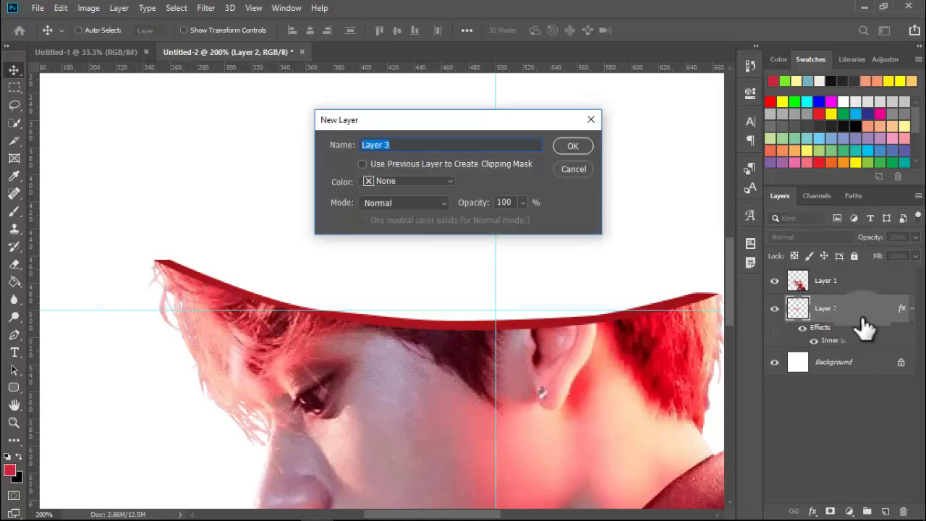
key("Return")
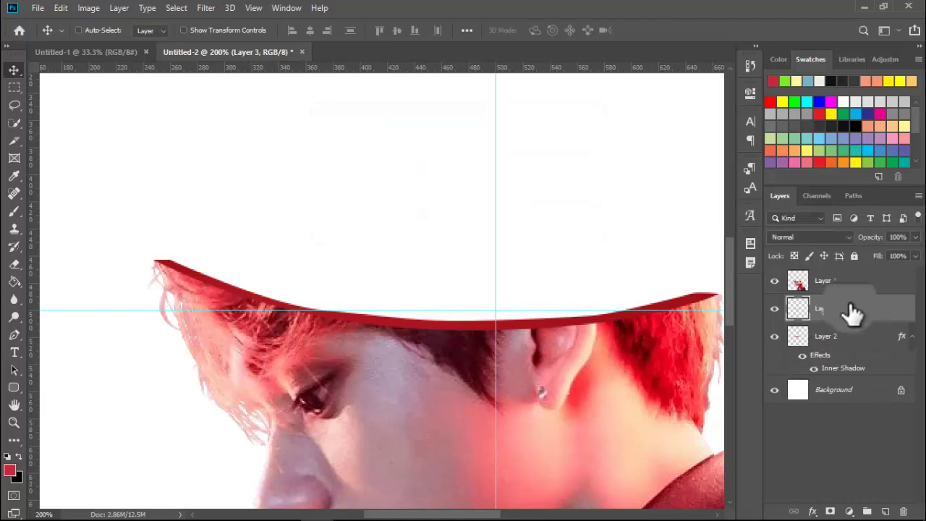
left_click_drag(854, 311, 844, 348)
Rename the three layers png., borde. and fondo
double_click(825, 282)
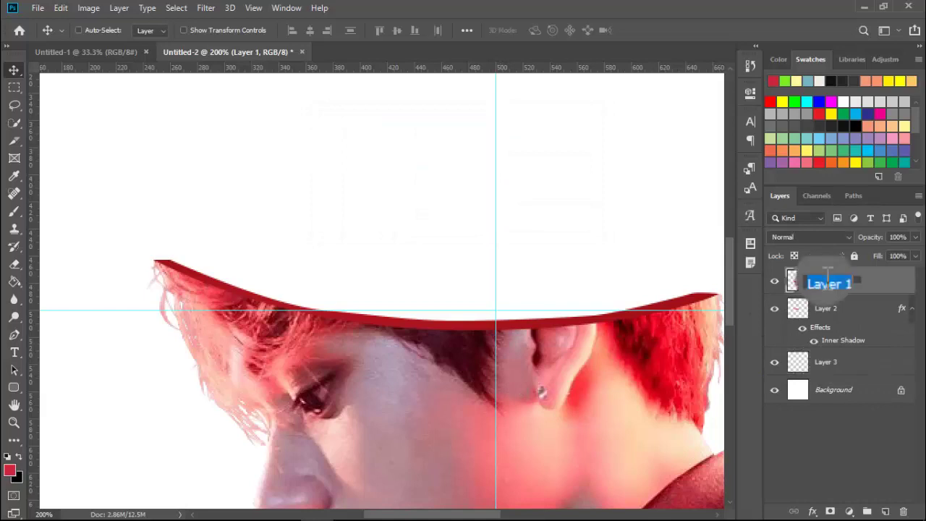
type("png.")
double_click(827, 308)
type("borde")
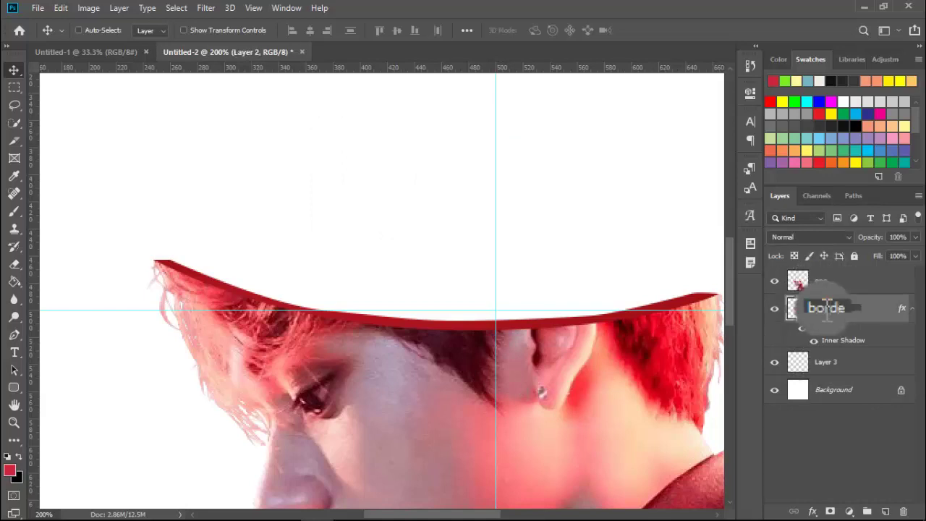
type(".")
key("Return")
double_click(831, 365)
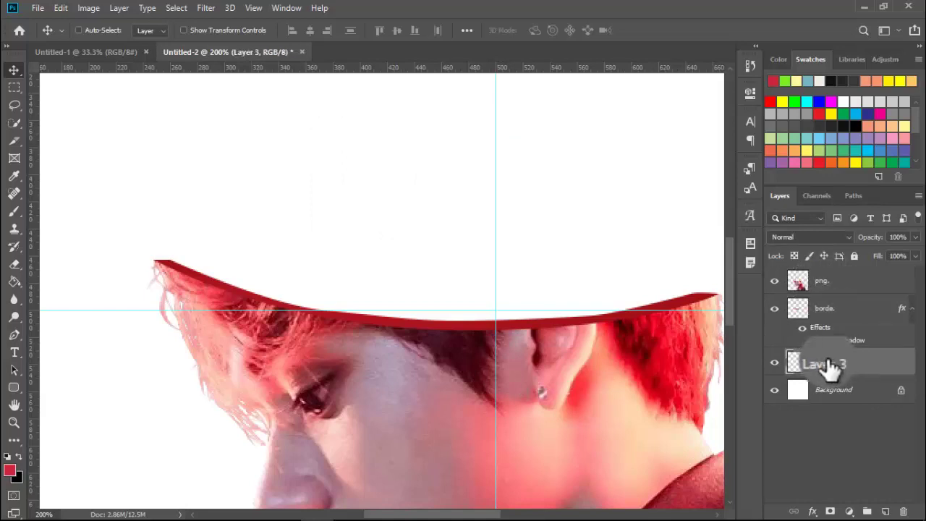
type("fondo.")
key("Return")
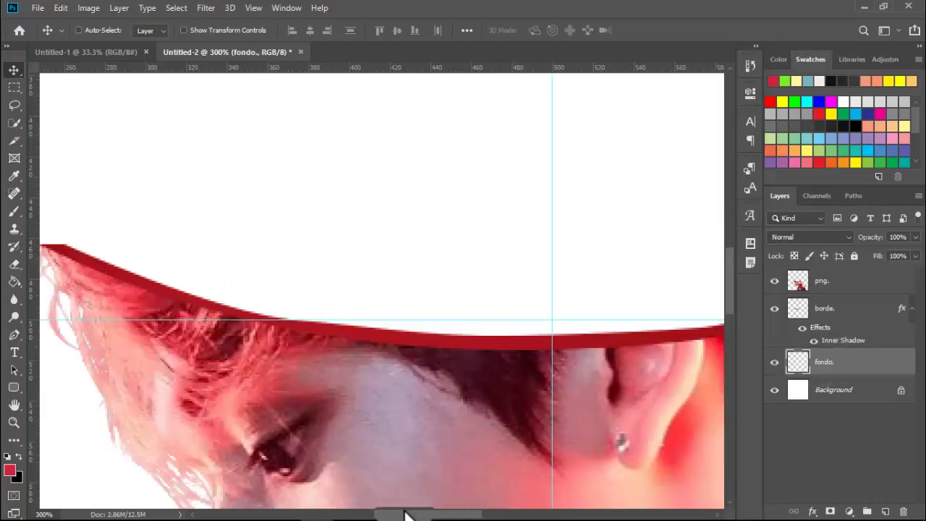
key("ctrl+plus")
Start a Pen path at the left hair tip, curving along the head top to the right tip
left_click(14, 337)
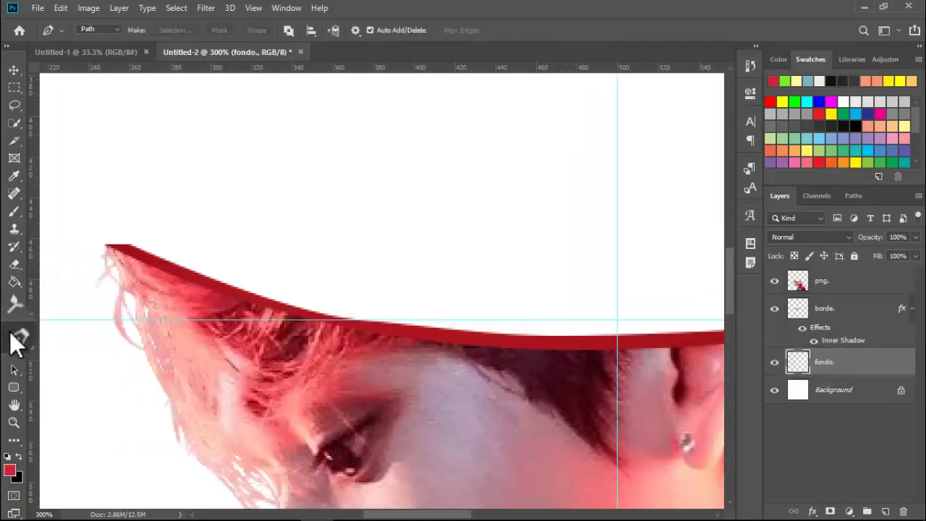
left_click(105, 247)
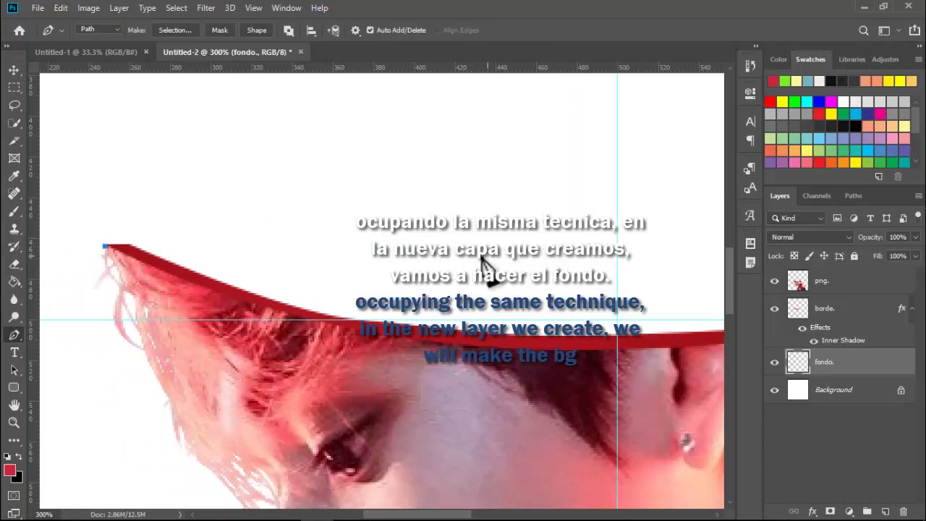
key("ctrl+minus")
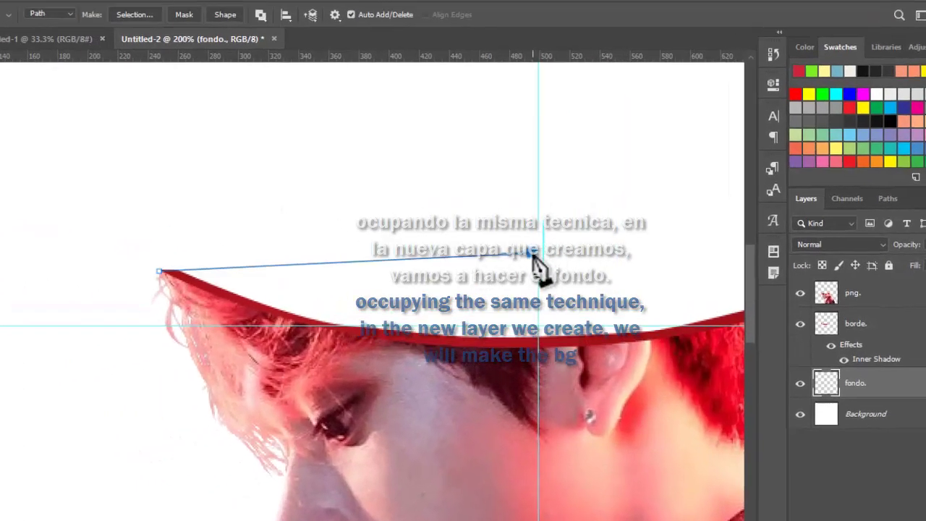
left_click_drag(536, 245, 561, 247)
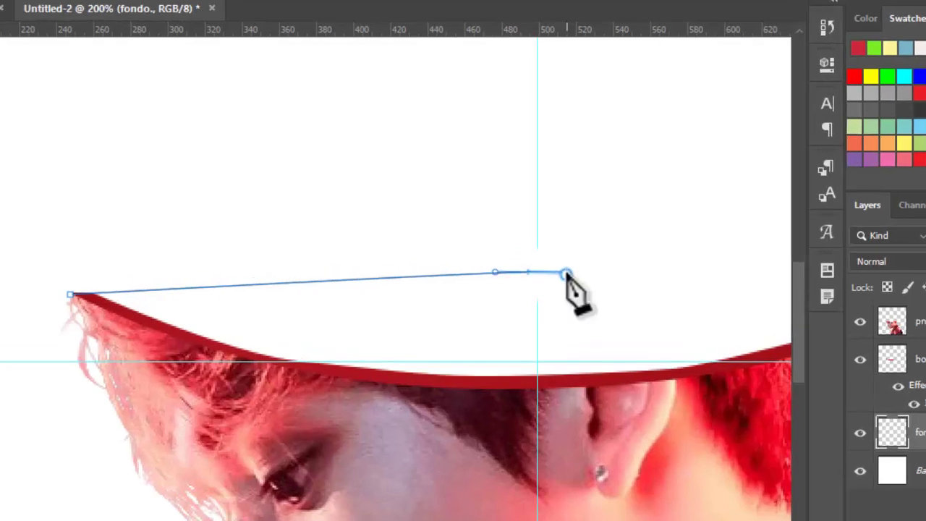
left_click_drag(567, 273, 567, 274)
scroll(440, 507, "right", 3)
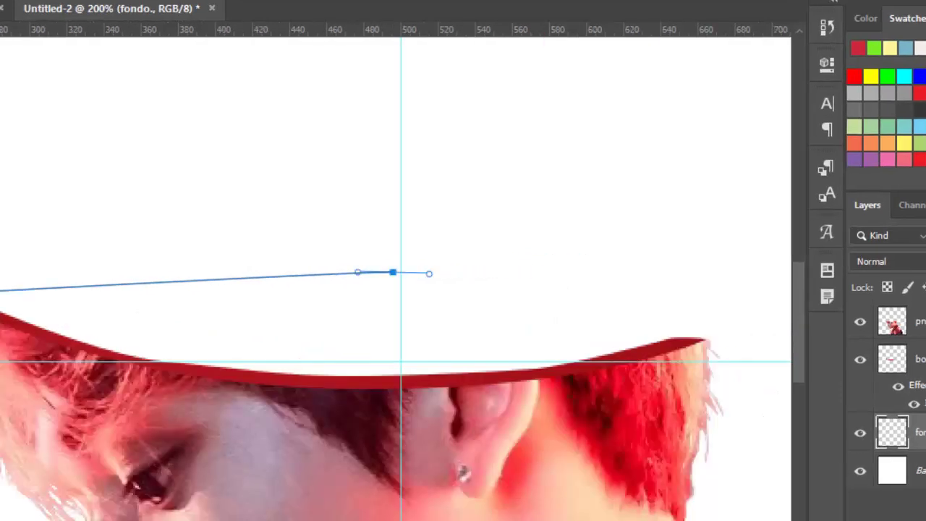
scroll(440, 506, "right", 3)
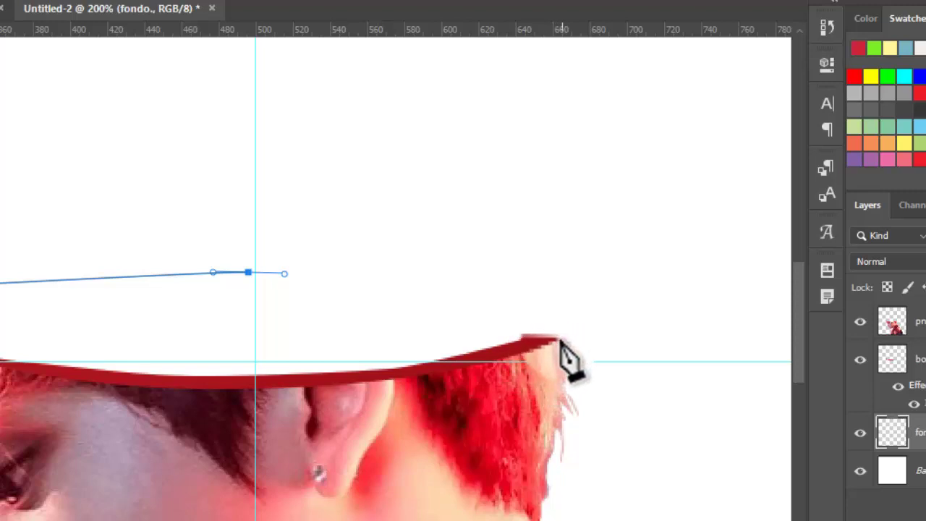
left_click_drag(551, 334, 568, 347)
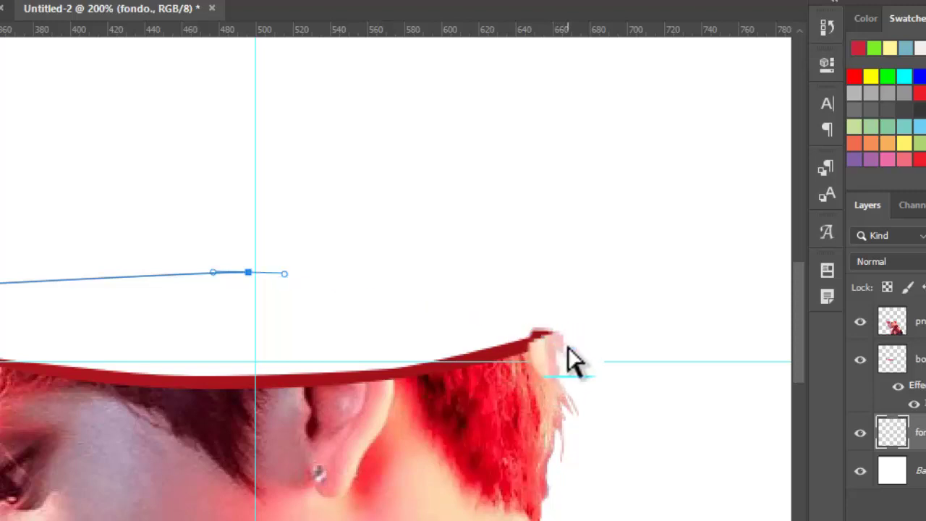
key("Return")
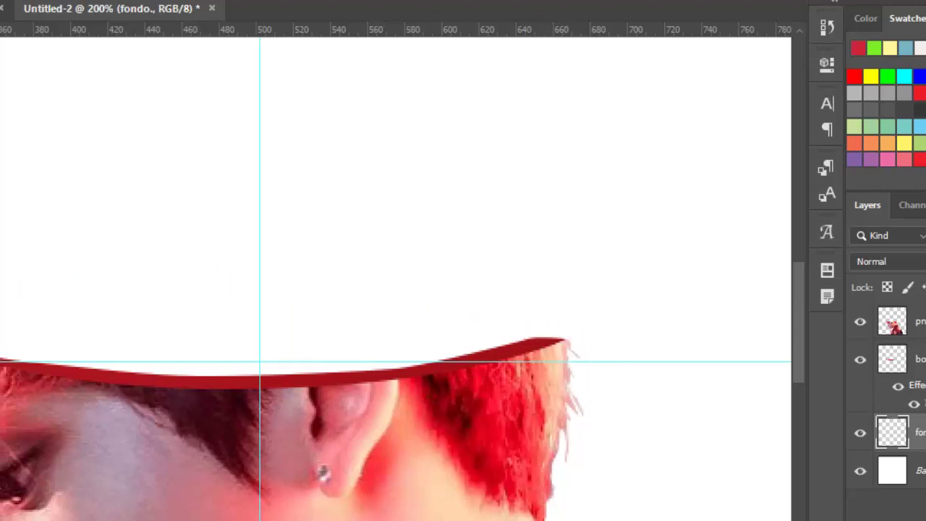
Extend the path over the arch and down across the face, closing it at the start
scroll(347, 362, "left", 3)
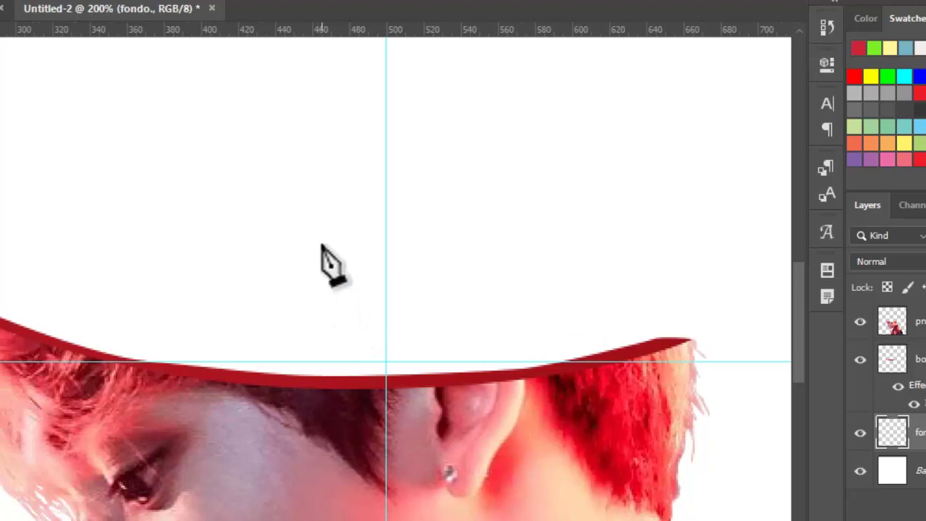
left_click_drag(321, 245, 459, 248)
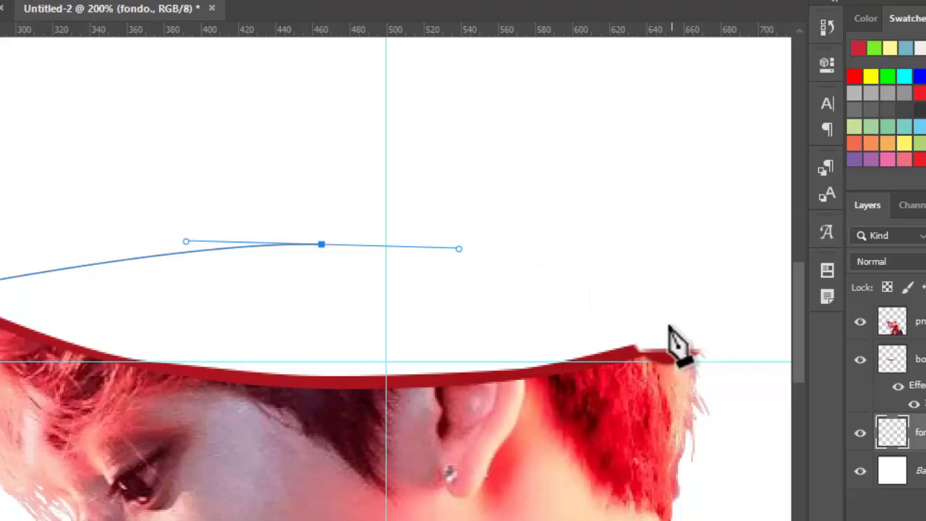
left_click_drag(616, 304, 652, 318)
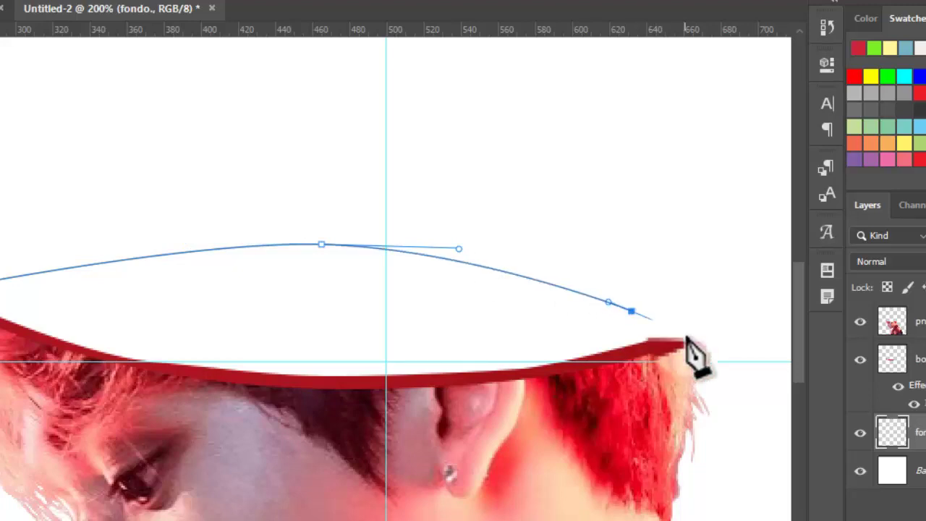
left_click(561, 490)
left_click(175, 432)
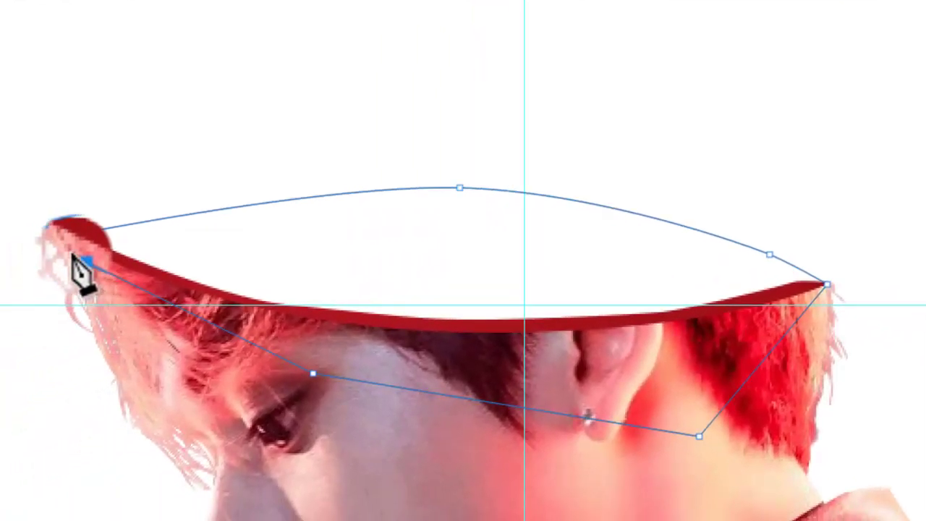
left_click(56, 235)
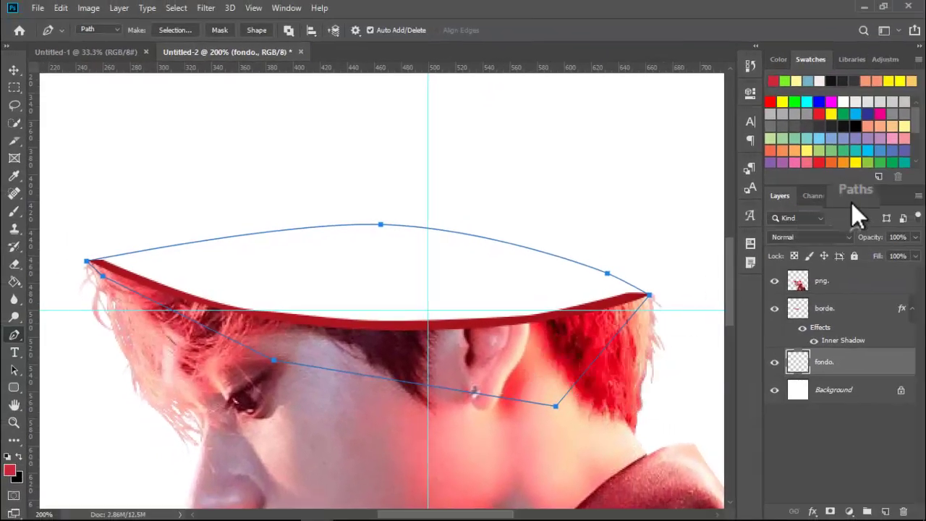
left_click_drag(852, 203, 850, 208)
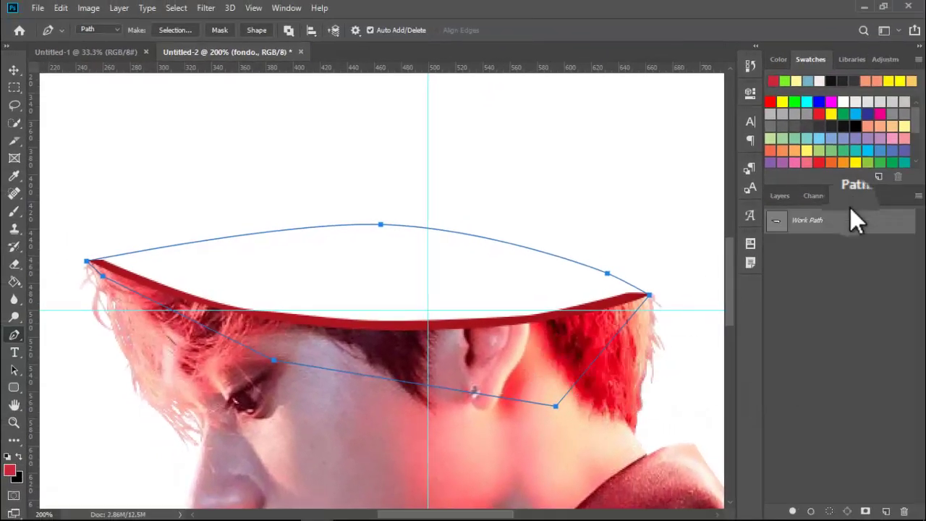
Load the work path as a selection and set the foreground to dark red 810514
left_click(831, 512)
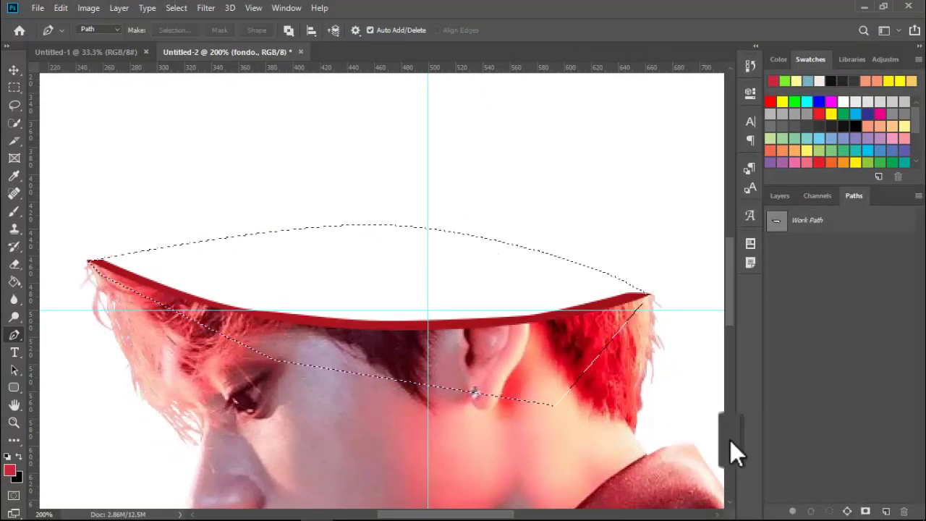
left_click(11, 472)
left_click(634, 300)
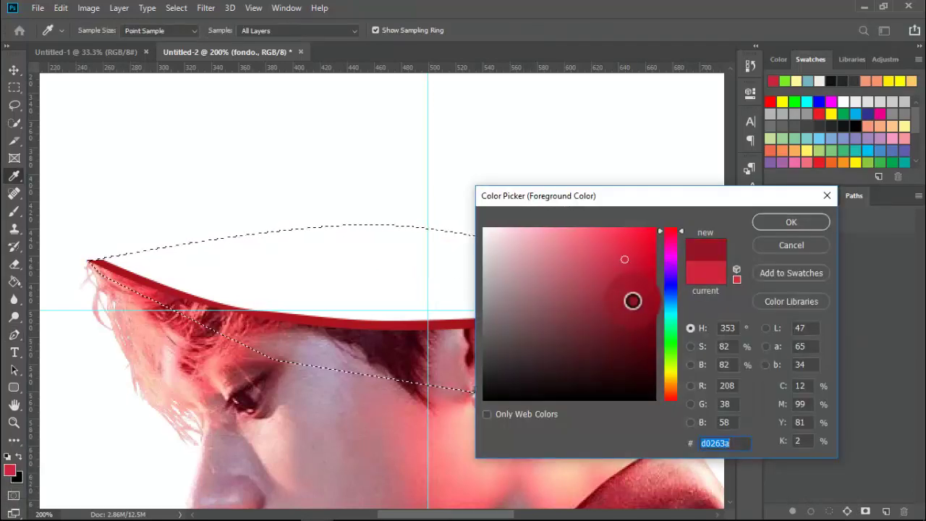
left_click_drag(633, 300, 644, 313)
left_click(763, 228)
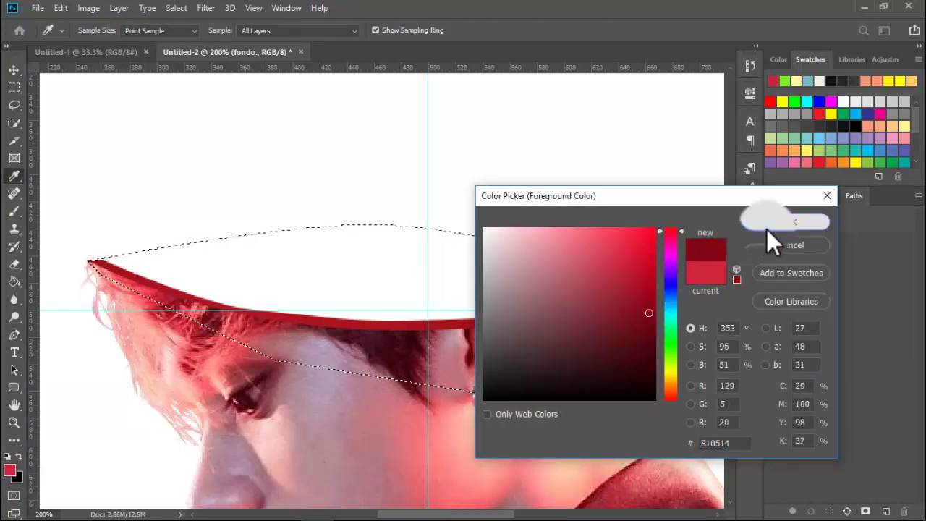
Paint-bucket fill the arched selection with dark red on fondo., then deselect
left_click(13, 279)
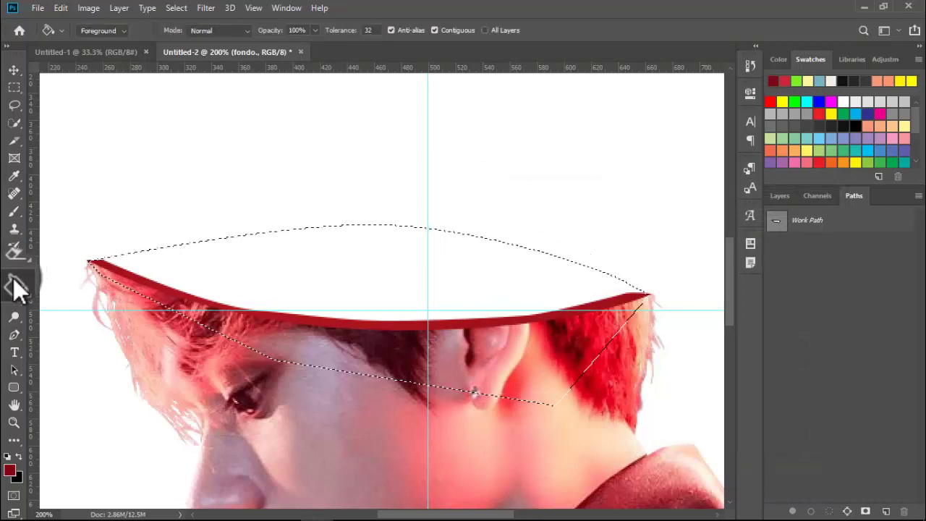
left_click(233, 249)
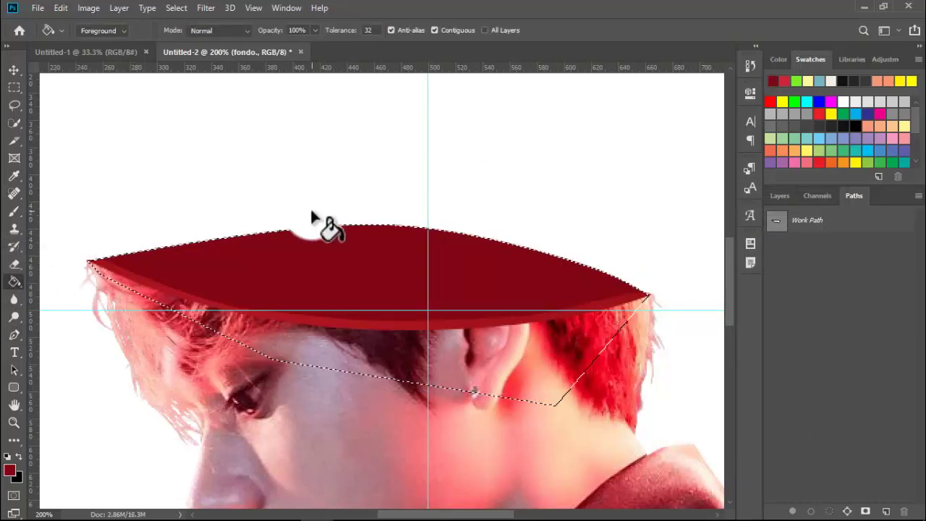
key("ctrl+d")
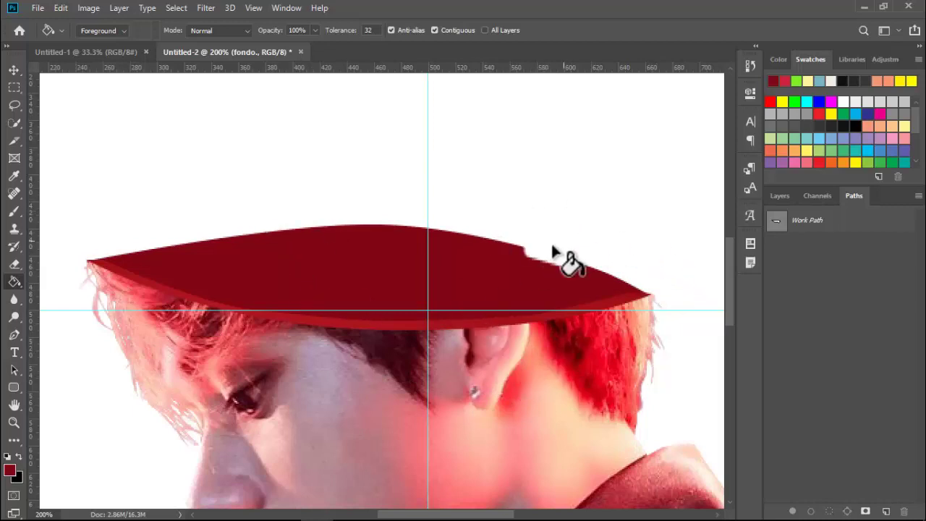
left_click(782, 194)
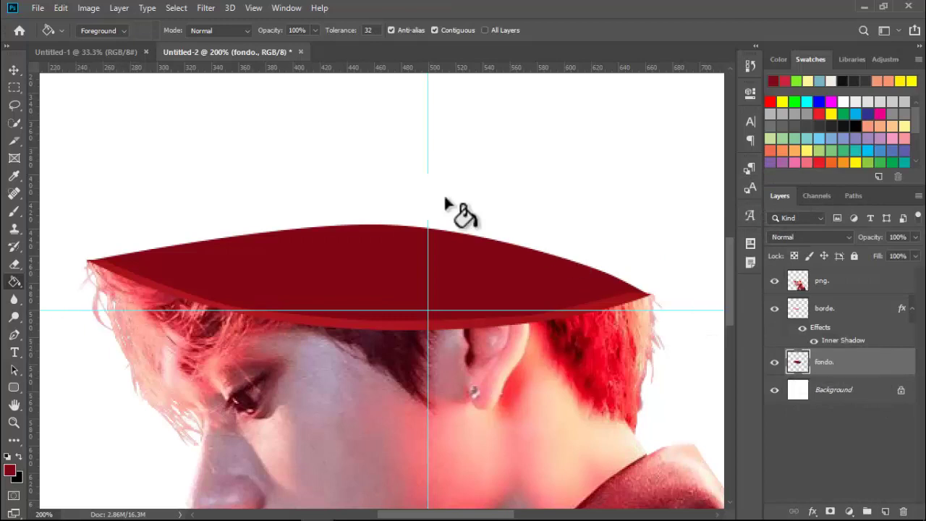
Create a layer named sombra through Layer > New > Layer, above fondo., as a clipping mask
left_click(122, 7)
mouse_move(174, 26)
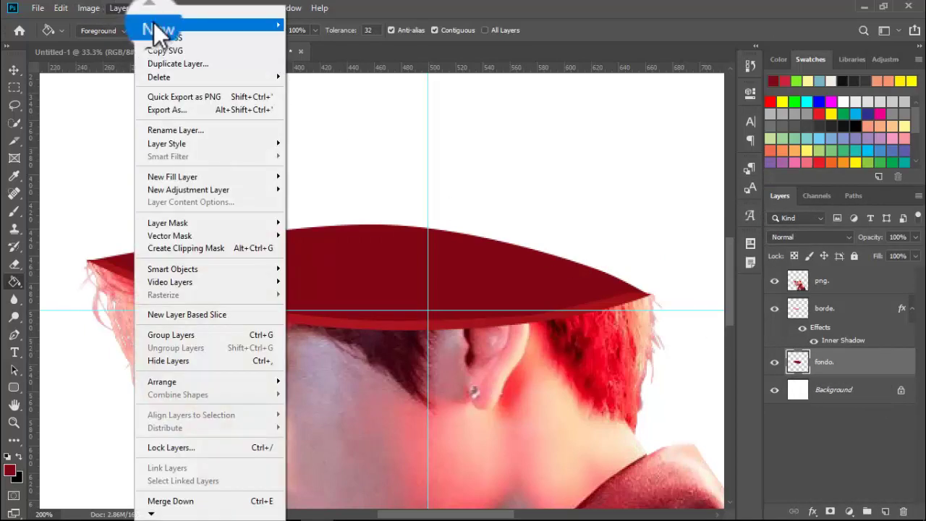
left_click(304, 27)
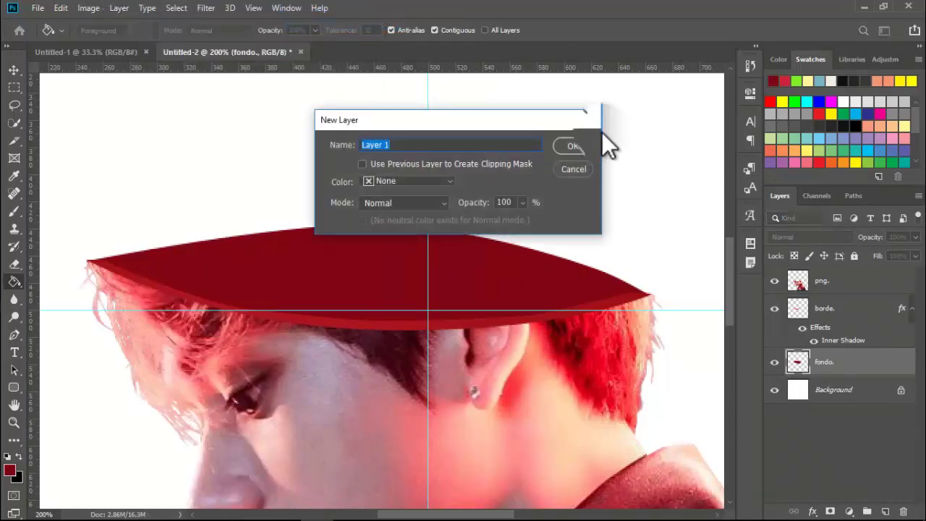
left_click(576, 143)
left_click_drag(858, 361, 830, 365)
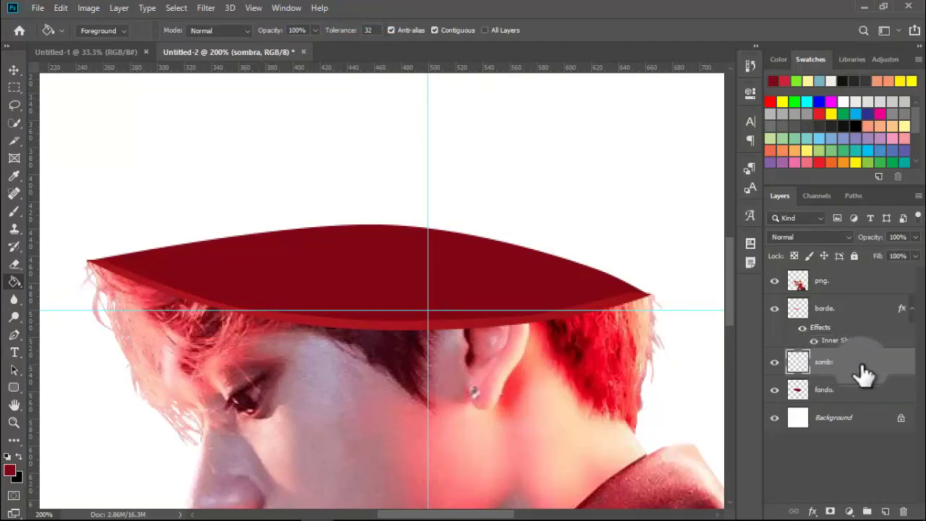
right_click(862, 365)
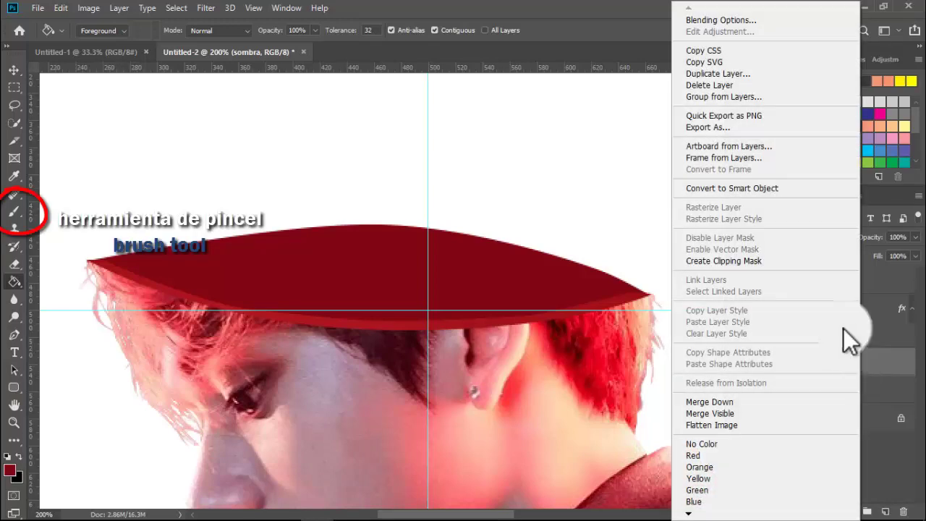
left_click(753, 261)
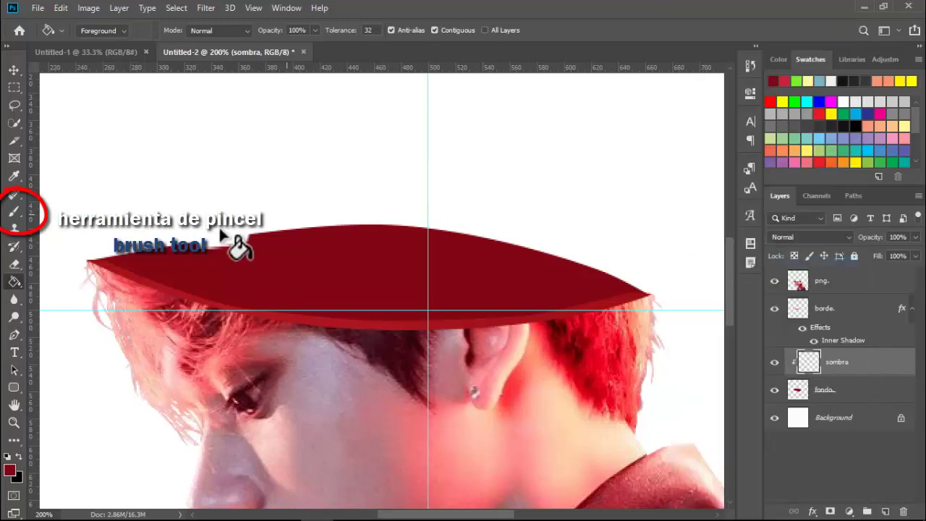
Set up a soft round 190 px brush with a much darker red
left_click(14, 212)
left_click(11, 474)
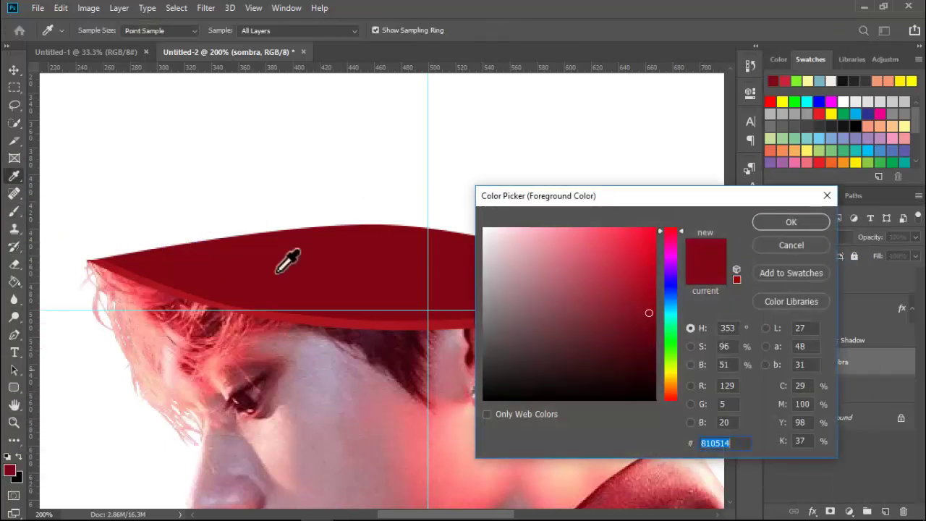
left_click_drag(649, 343, 666, 365)
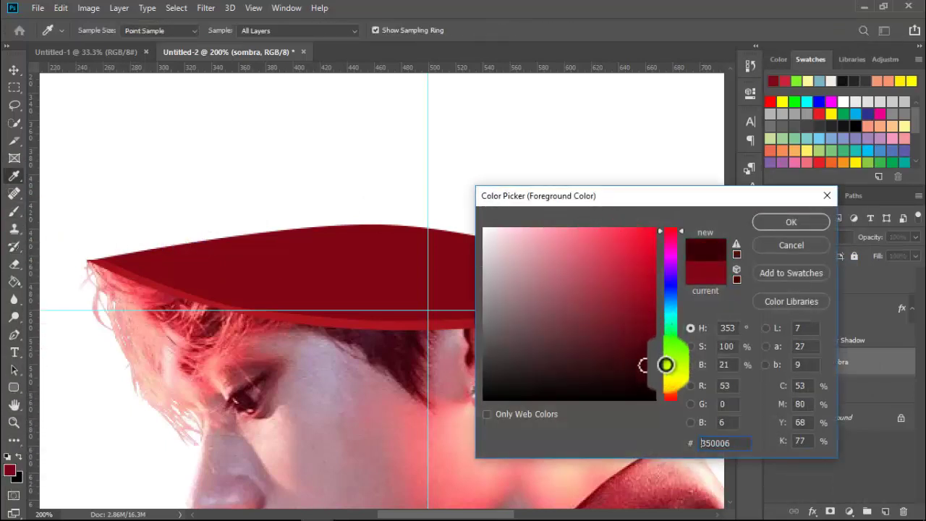
left_click(797, 224)
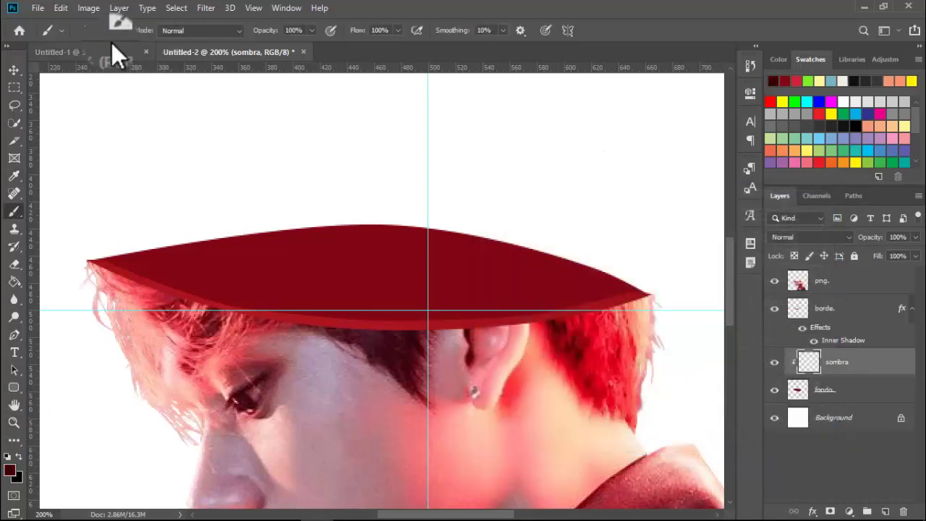
left_click(98, 35)
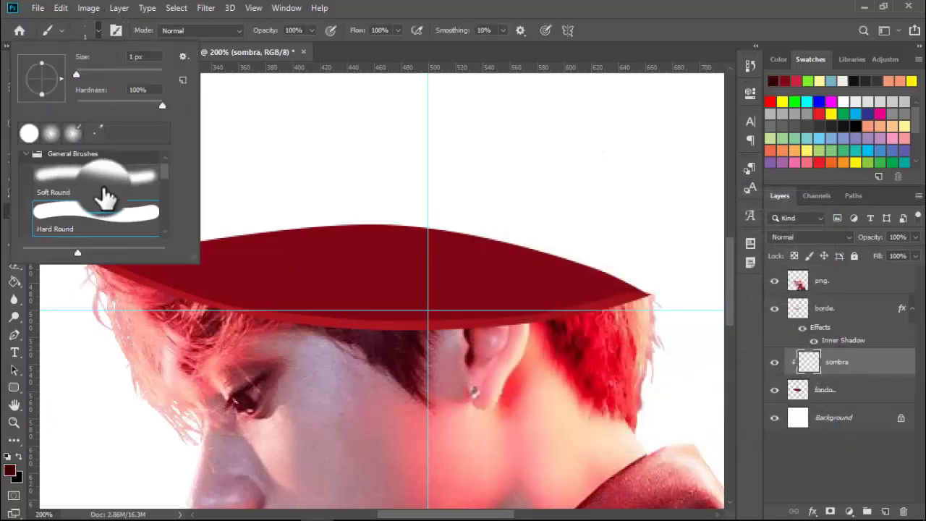
left_click(122, 181)
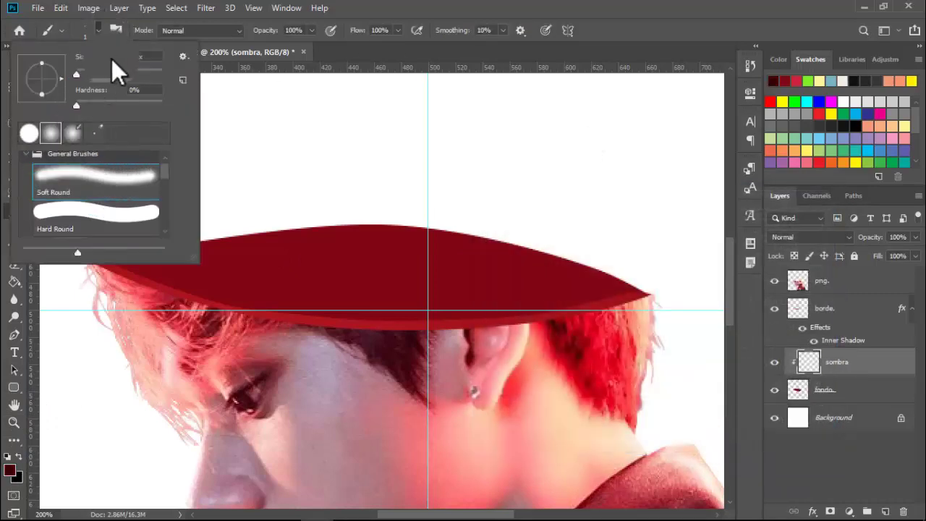
left_click_drag(118, 69, 139, 70)
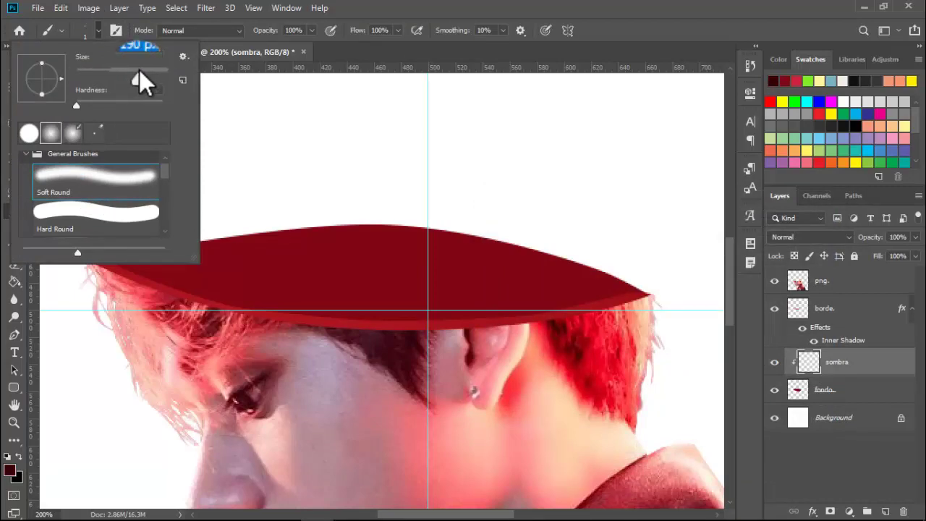
left_click(102, 31)
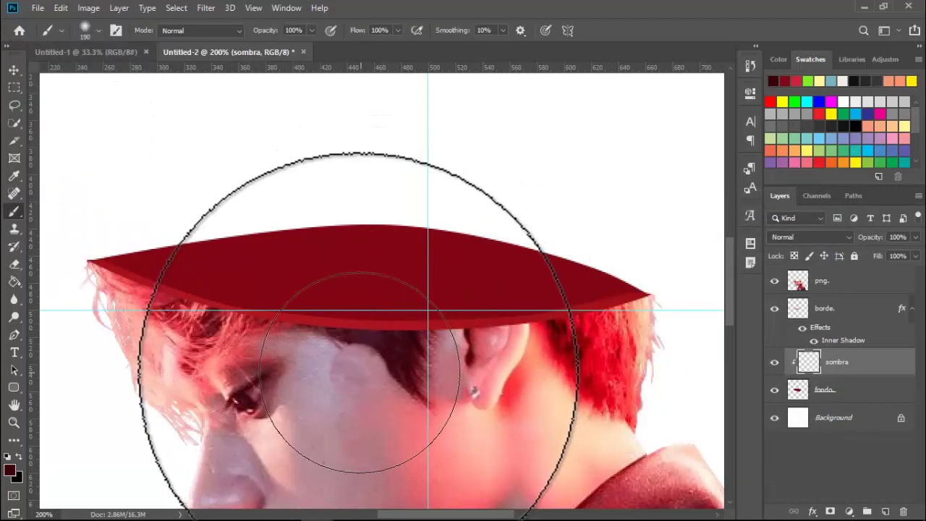
Brush soft shadow inside the dark red bowl on sombra and lower its opacity
left_click(258, 379)
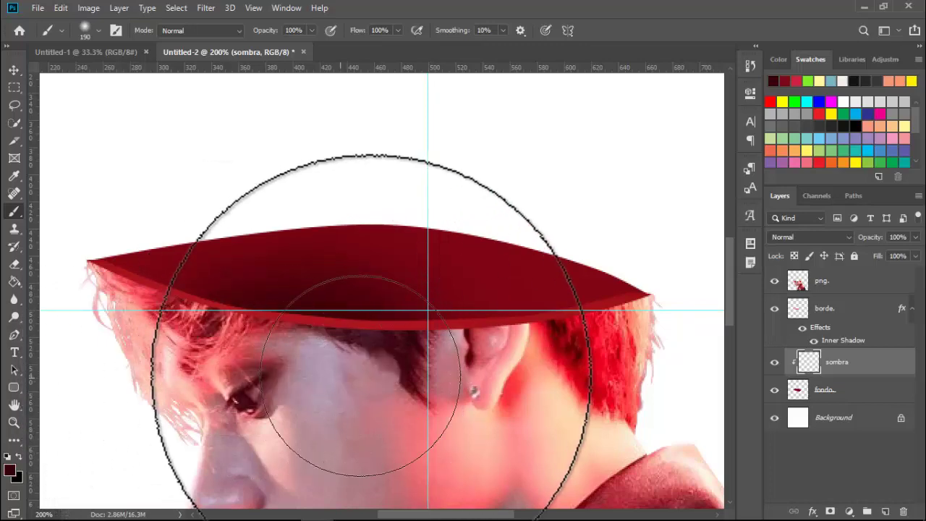
left_click_drag(448, 383, 475, 383)
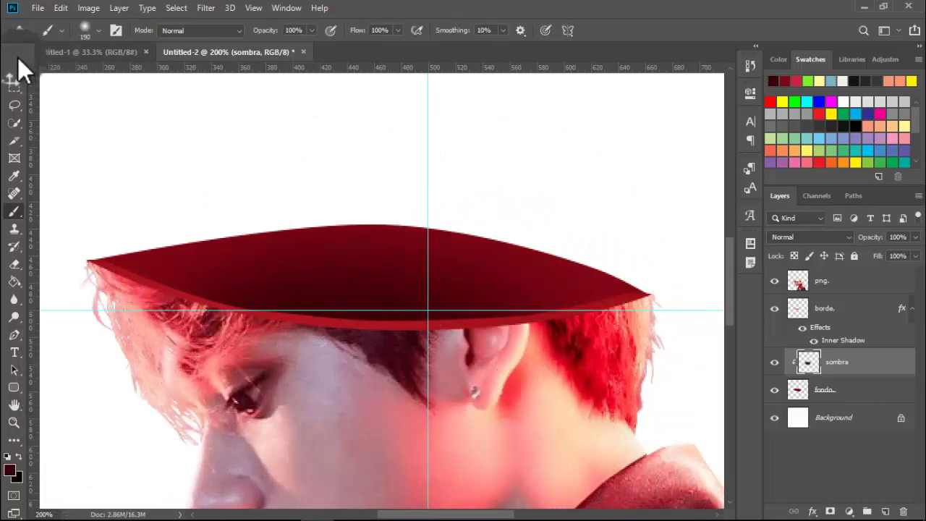
left_click(15, 70)
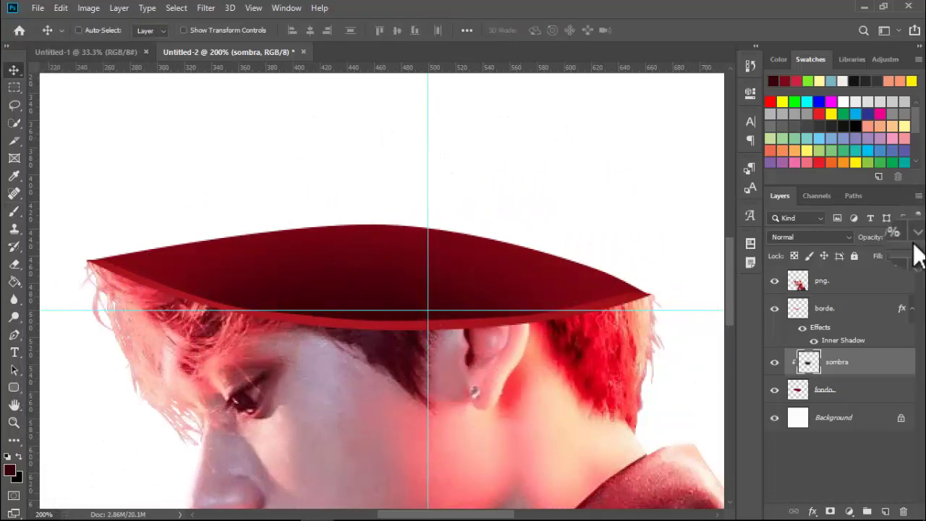
left_click_drag(891, 252, 893, 253)
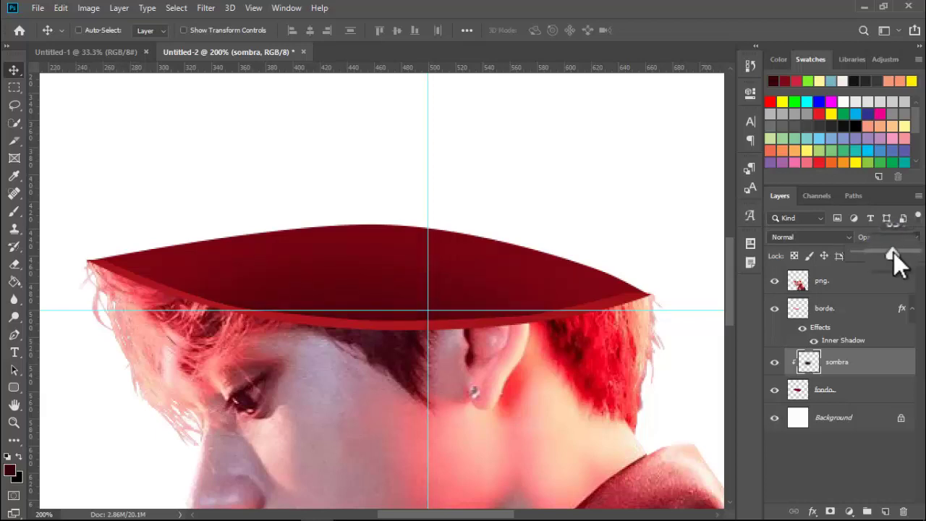
Fix sombra's opacity at 63% and drag the shading into place inside the bowl
left_click(506, 313)
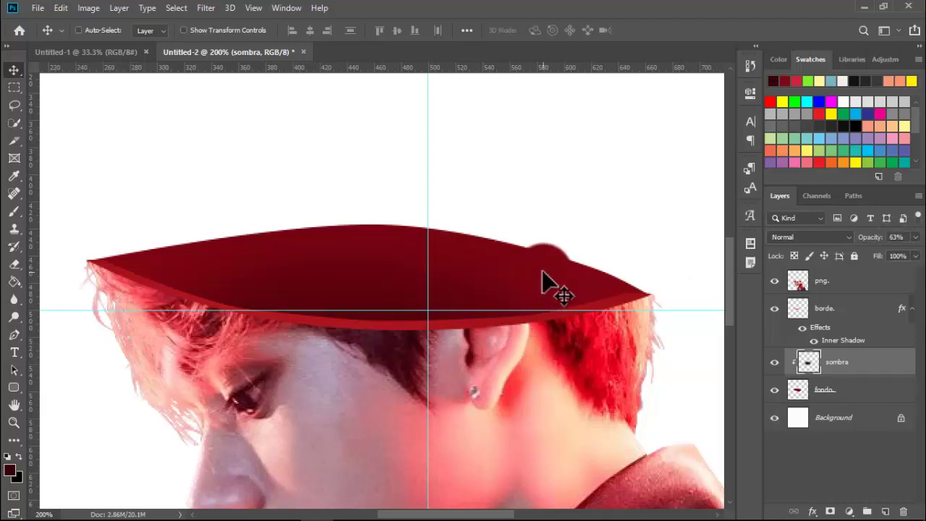
key("ctrl+minus")
key("ctrl+minus")
key("ctrl+minus")
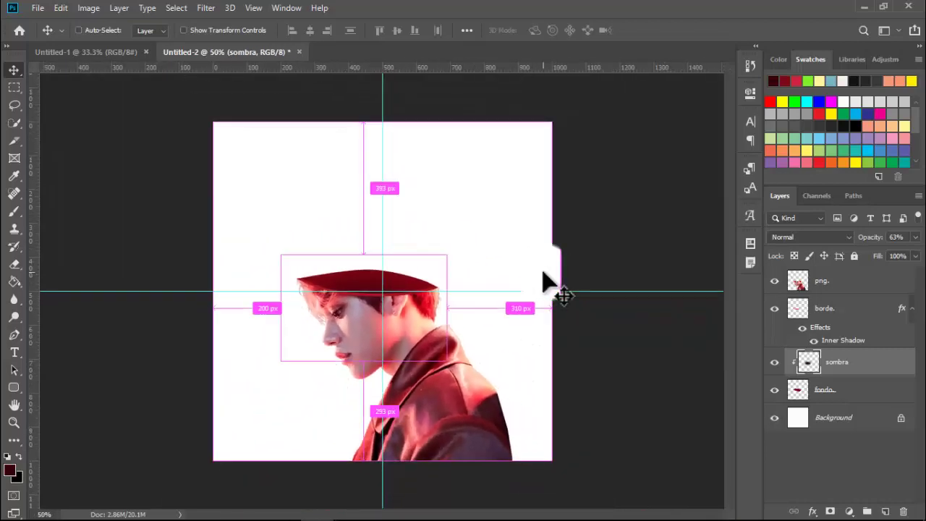
key("ctrl+plus")
key("ctrl+plus")
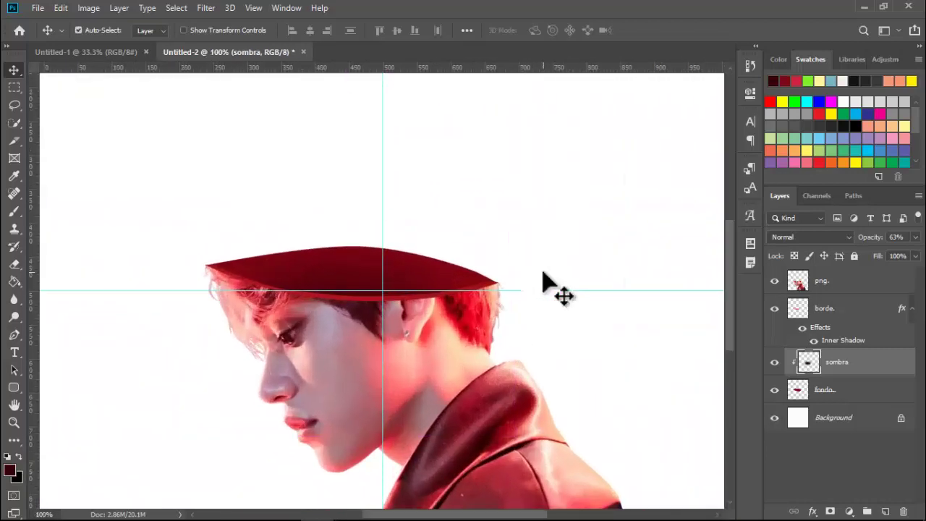
key("ctrl+plus")
left_click_drag(516, 432, 423, 516)
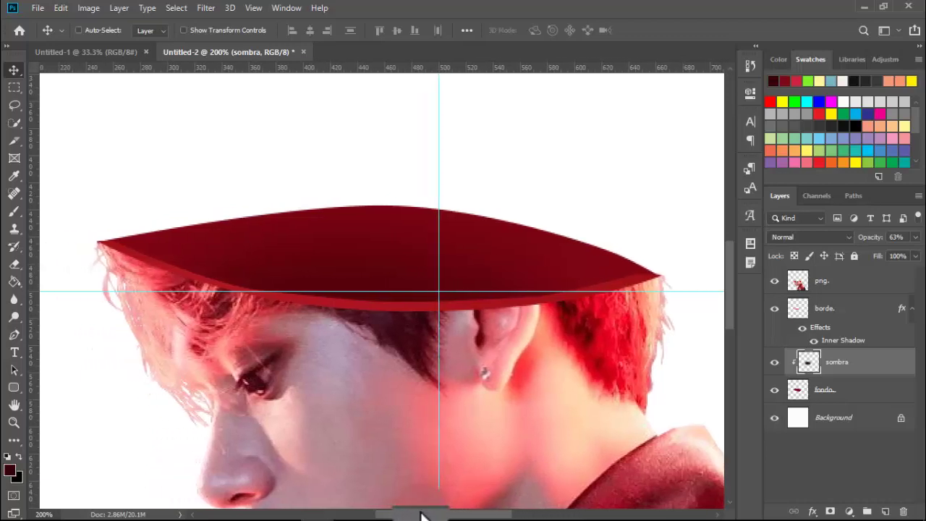
mouse_move(320, 506)
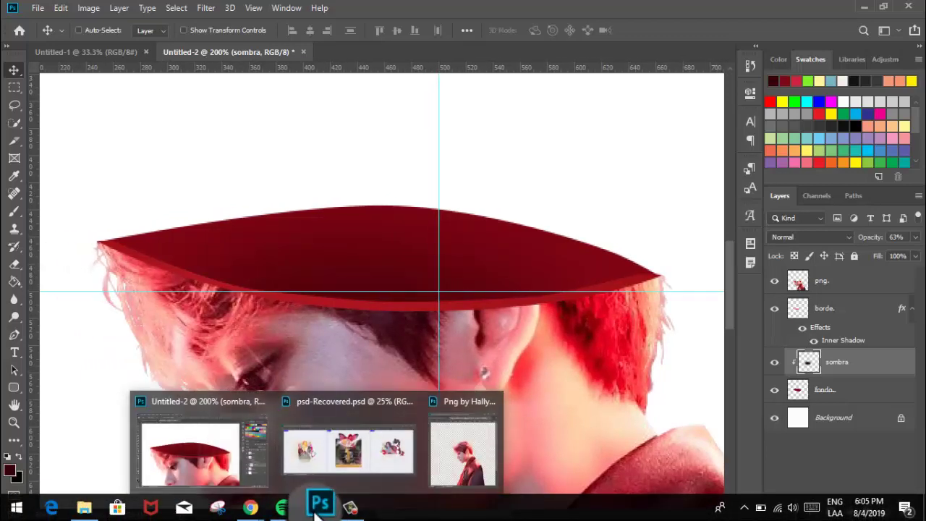
Select sombra and drag the Png by Hallyumi (1) portrait into Untitled-2 as Layer 1
left_click(872, 311)
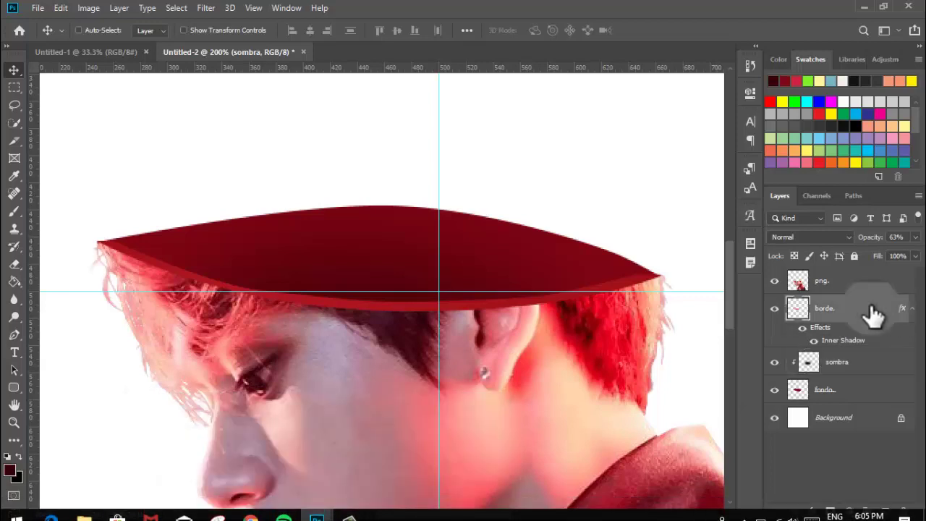
mouse_move(845, 386)
left_mouse_down()
mouse_move(796, 384)
mouse_move(827, 374)
left_mouse_up()
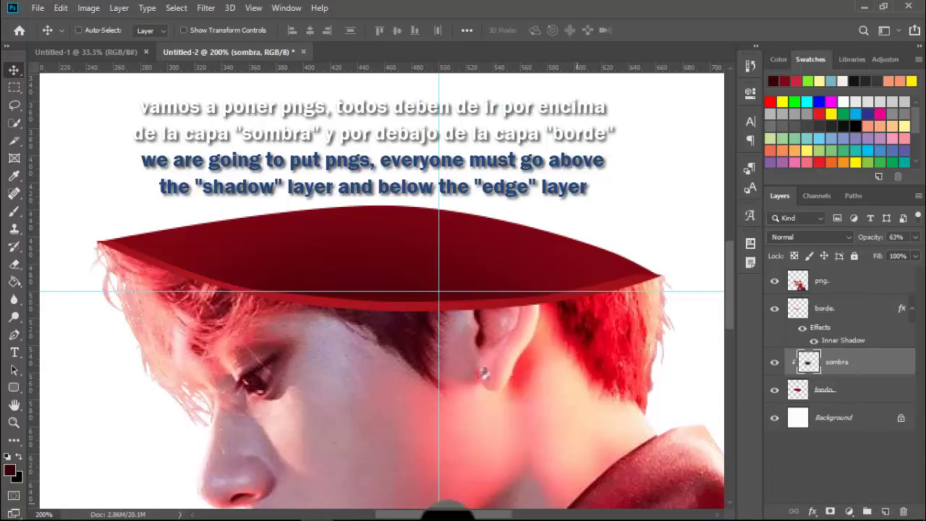
mouse_move(316, 508)
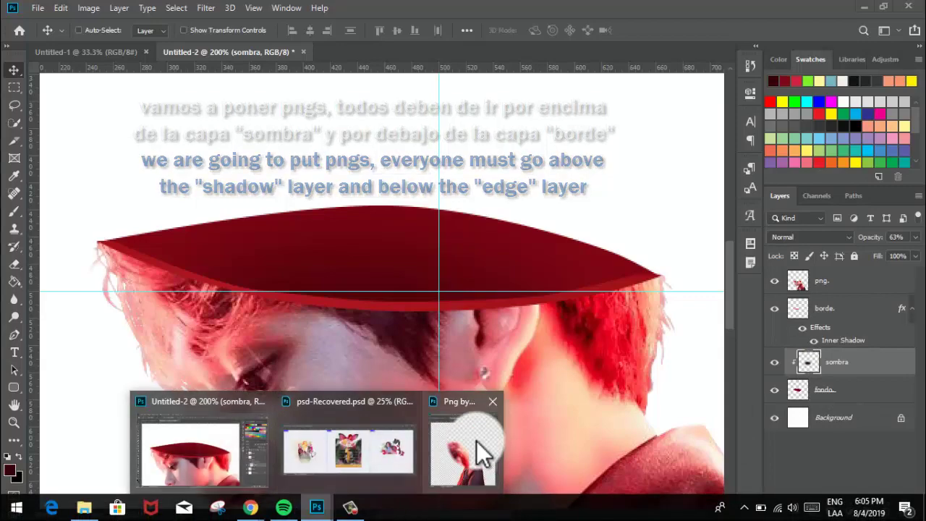
left_click(477, 441)
left_click_drag(470, 247, 265, 254)
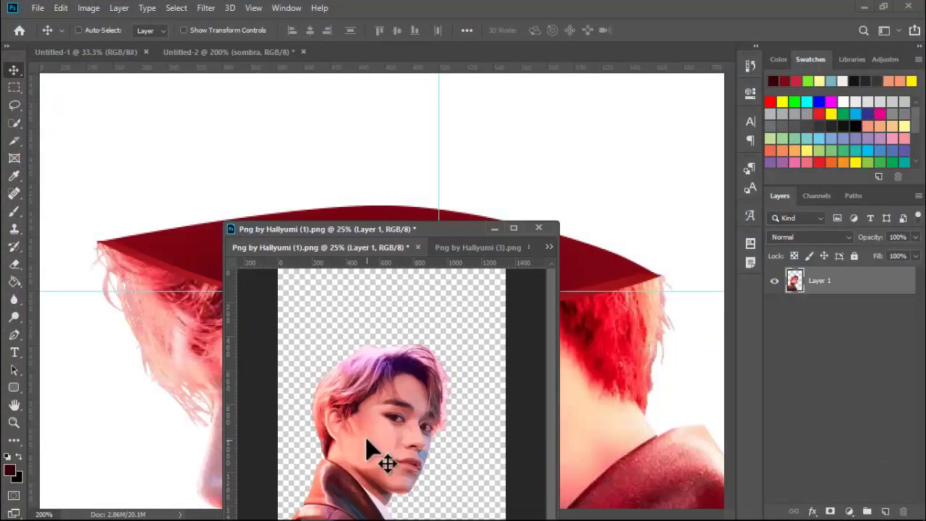
mouse_move(368, 449)
left_mouse_down()
mouse_move(429, 196)
mouse_move(494, 226)
left_mouse_up()
Shrink the new portrait with Free Transform and position it inside the bowl
key("ctrl+minus")
key("ctrl+minus")
key("ctrl+minus")
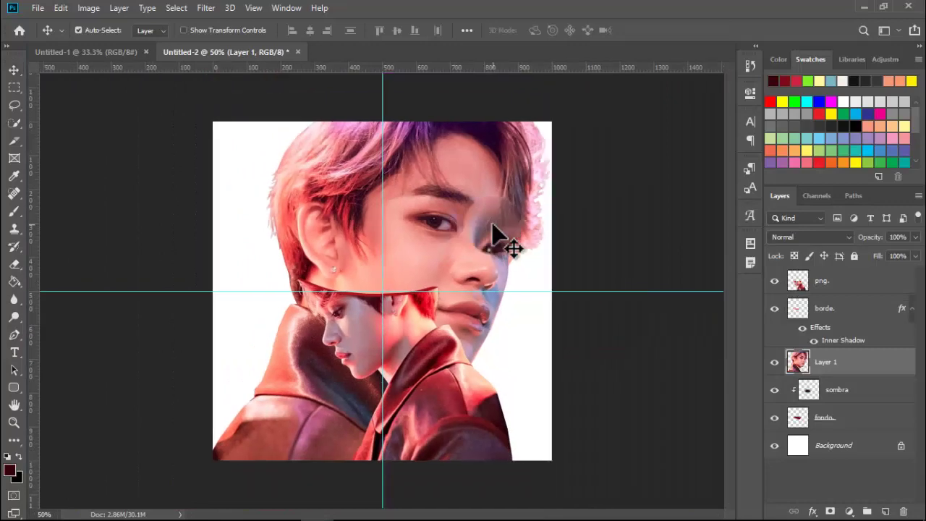
key("ctrl+t")
left_click_drag(225, 102, 381, 227)
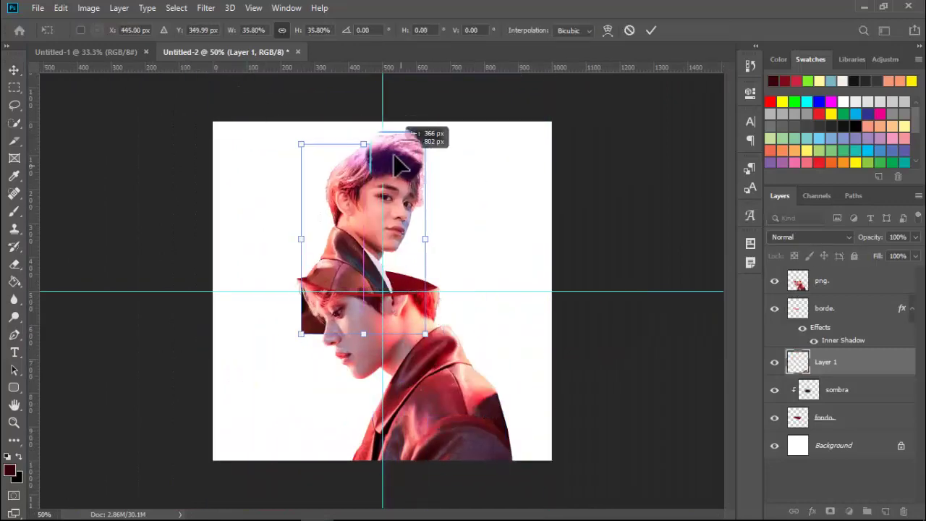
left_click_drag(422, 265, 407, 265)
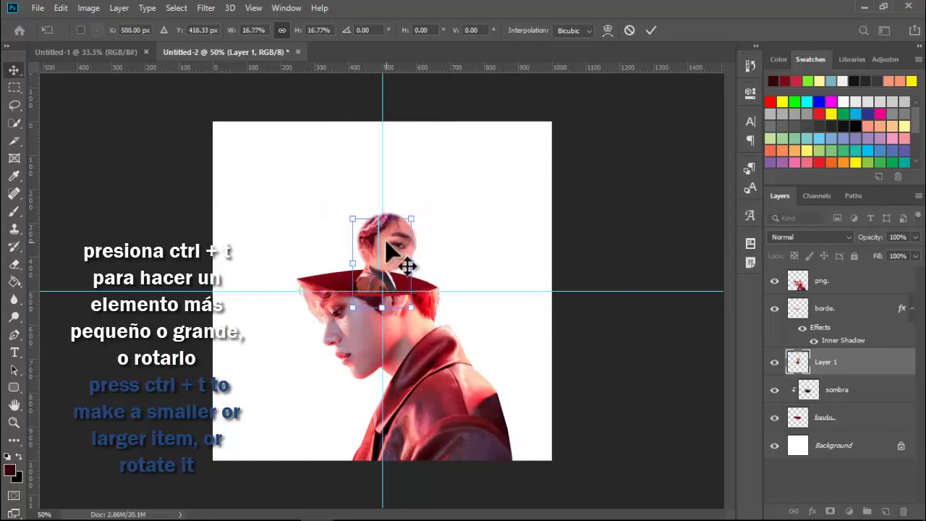
key("Return")
key("ctrl+plus")
key("ctrl+plus")
key("ctrl+plus")
left_click_drag(724, 268, 729, 238)
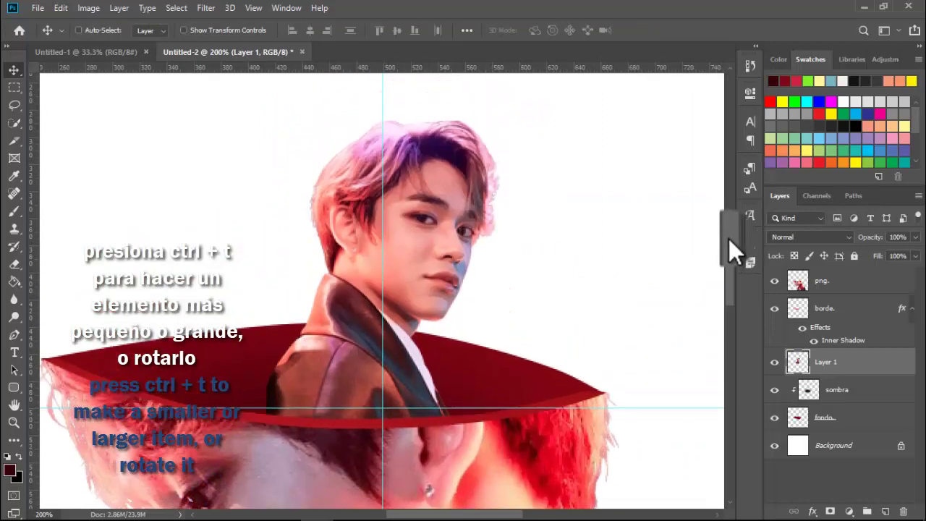
left_click(438, 456)
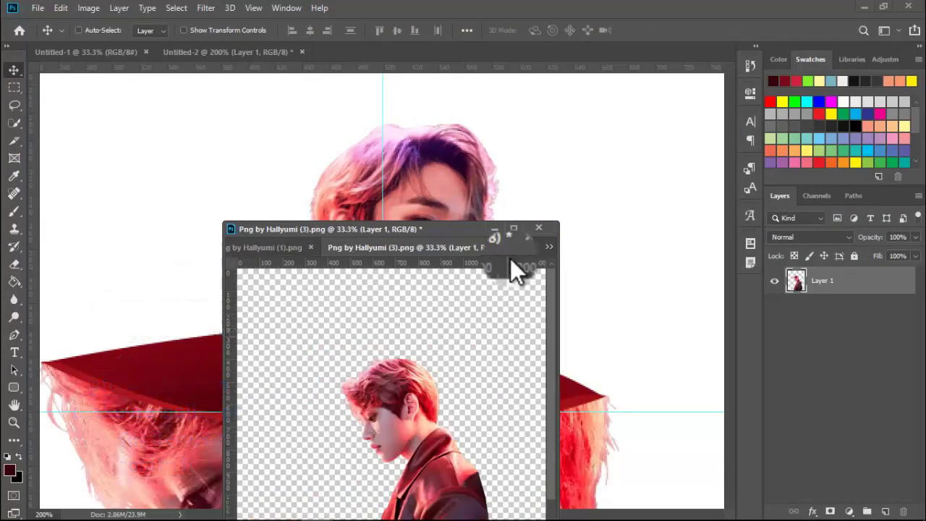
Bring the flower from 2(1).png into the composition and place it left of the small portrait
left_click(549, 247)
left_click(584, 326)
left_click_drag(373, 340, 484, 226)
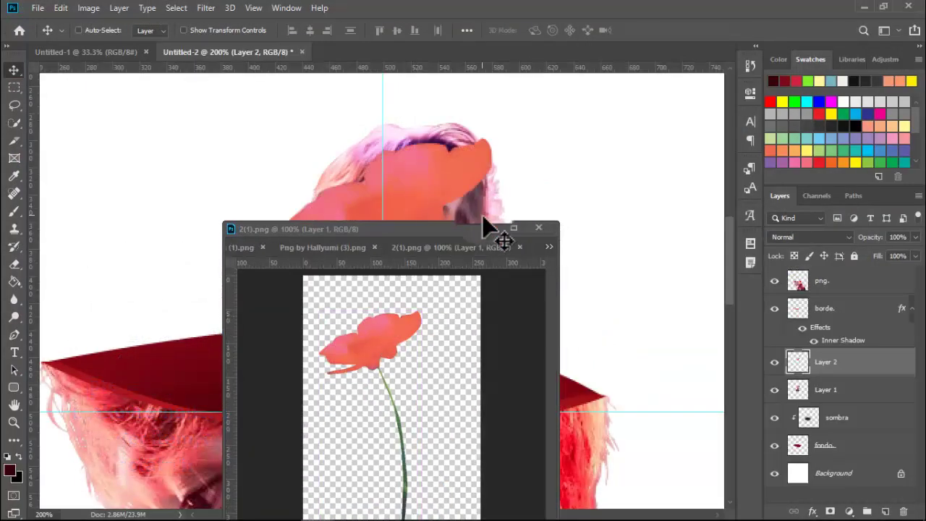
key("ctrl+minus")
left_click_drag(410, 232, 351, 215)
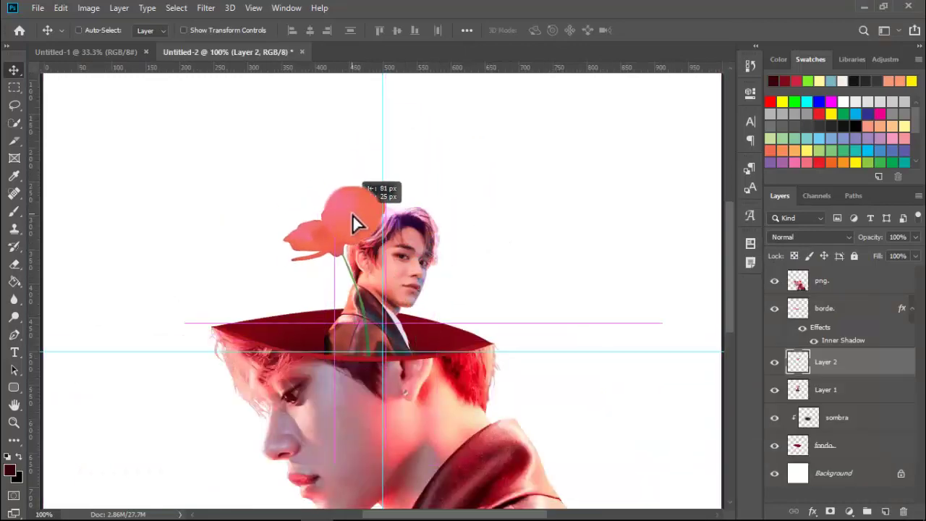
key("ctrl+plus")
Add the iron fence from 5(1).png, move Layer 3 below Layer 1, and rotate it sideways
left_click(445, 452)
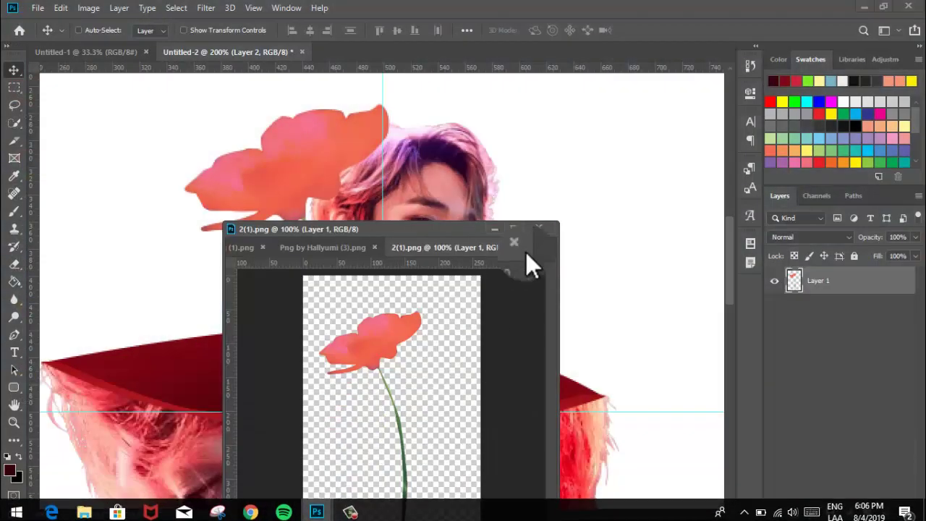
left_click(550, 247)
left_click(605, 330)
left_click_drag(450, 369, 497, 235)
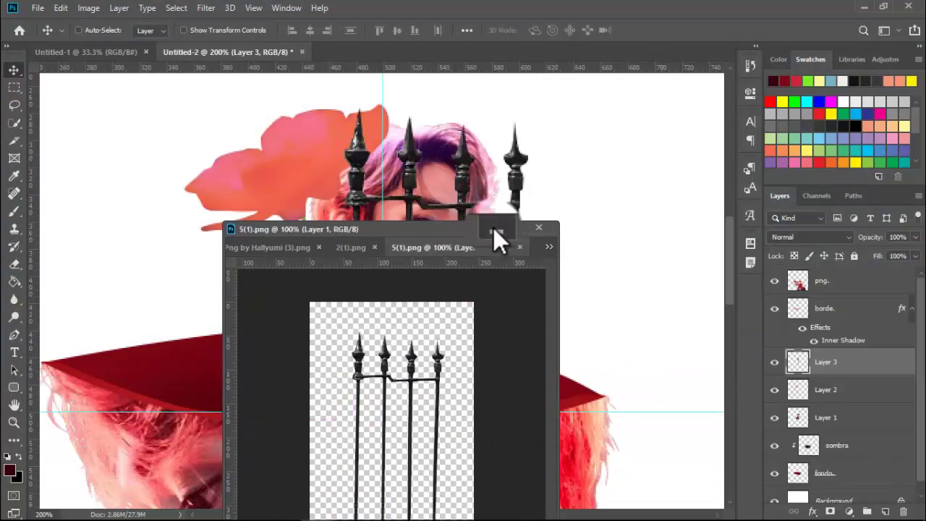
left_click(494, 228)
left_click_drag(864, 378, 861, 405)
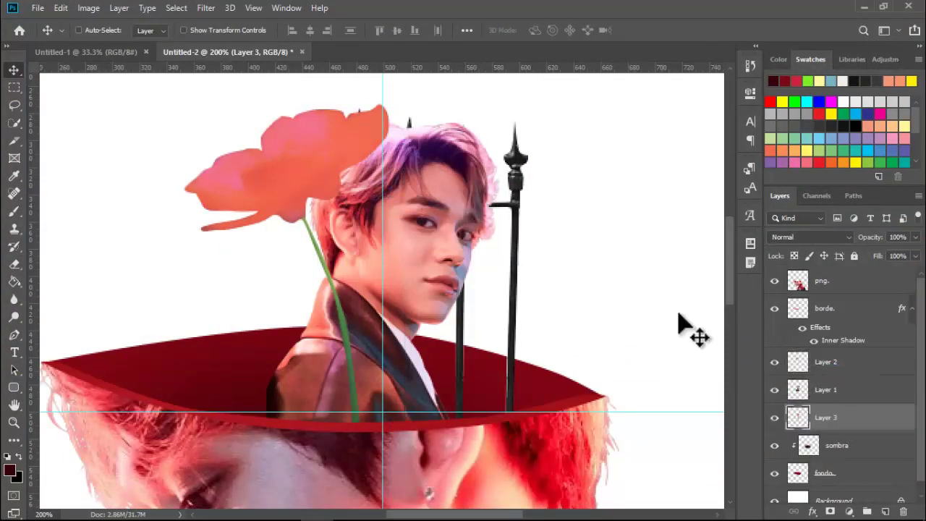
left_click_drag(523, 218, 382, 244)
key("ctrl+t")
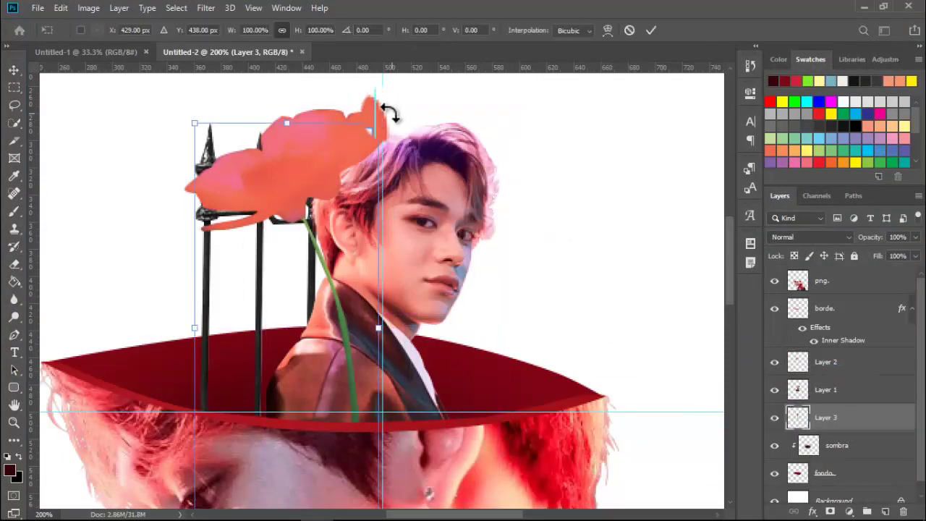
mouse_move(391, 102)
left_mouse_down()
mouse_move(330, 87)
mouse_move(174, 311)
left_mouse_up()
key("Return")
Add the wooden door from 6(1).png as Layer 4 and shrink it to fit the bowl
left_click(321, 502)
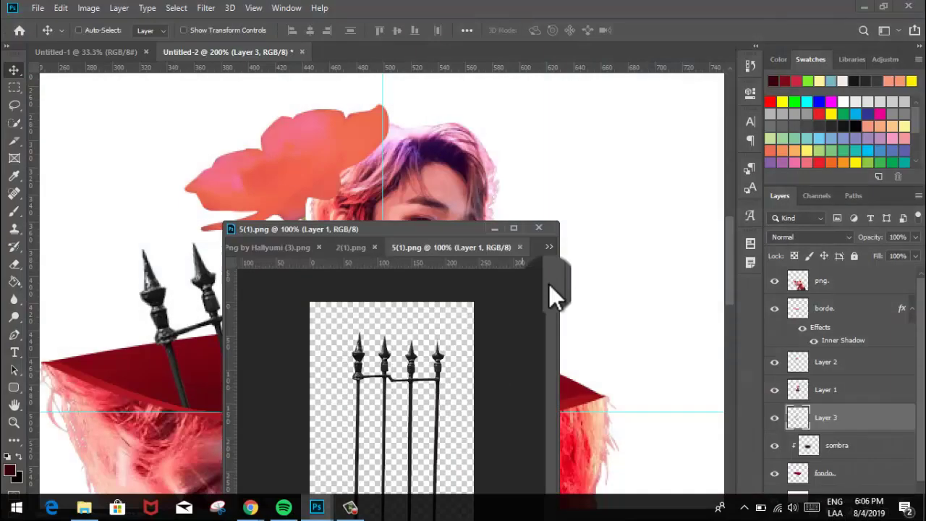
left_click(549, 247)
left_click(583, 360)
left_click_drag(389, 398, 495, 226)
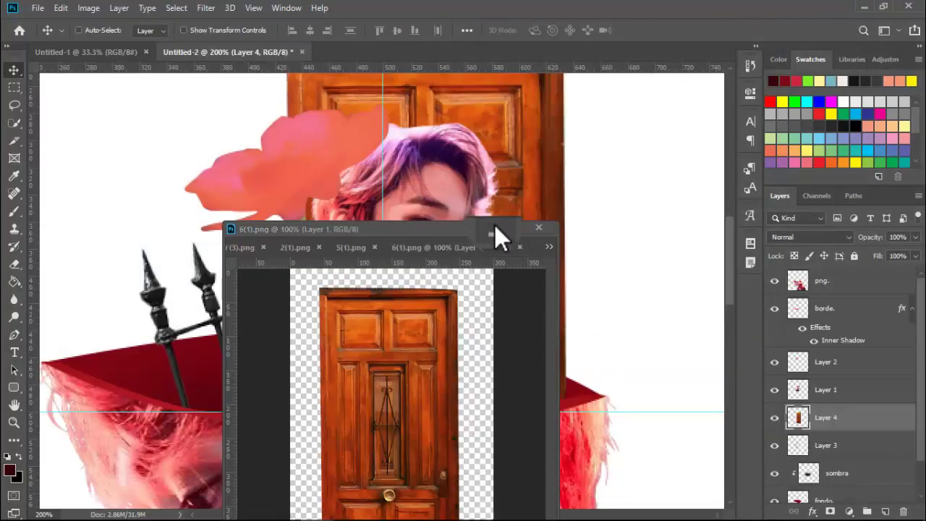
key("ctrl+0")
key("ctrl+t")
left_click_drag(445, 210, 431, 233)
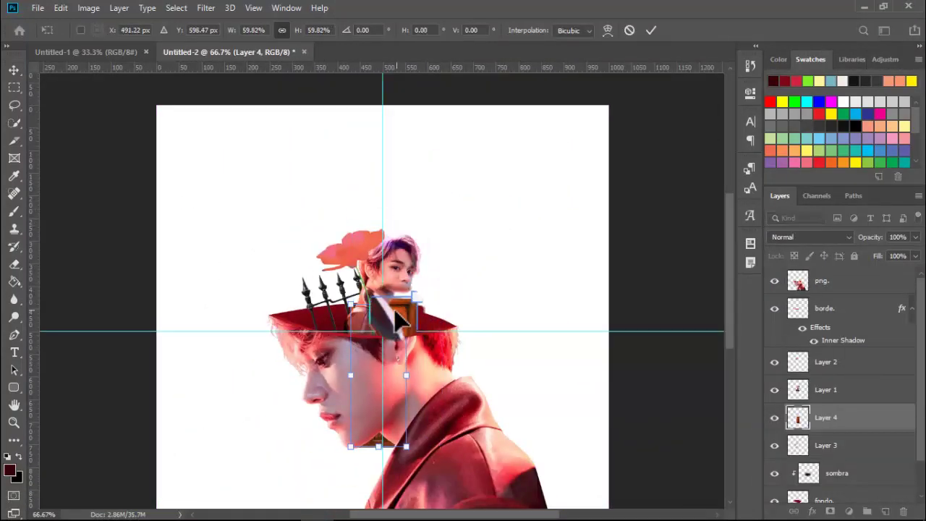
key("Return")
key("ctrl+plus")
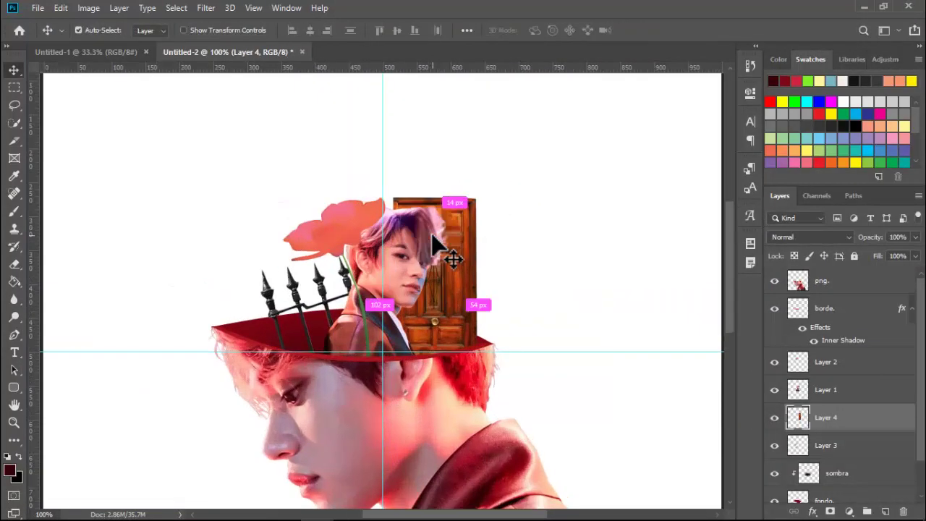
key("ctrl+plus")
left_click(484, 454)
Add the orange flower from 15.png as Layer 5, shrink it, and set it behind the head's right side
left_click(550, 252)
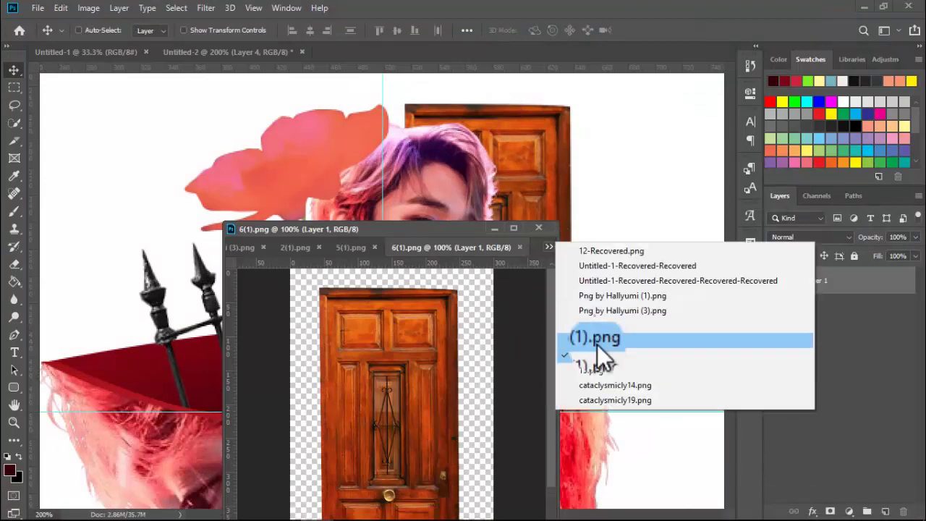
left_click(597, 345)
left_click_drag(492, 369, 491, 226)
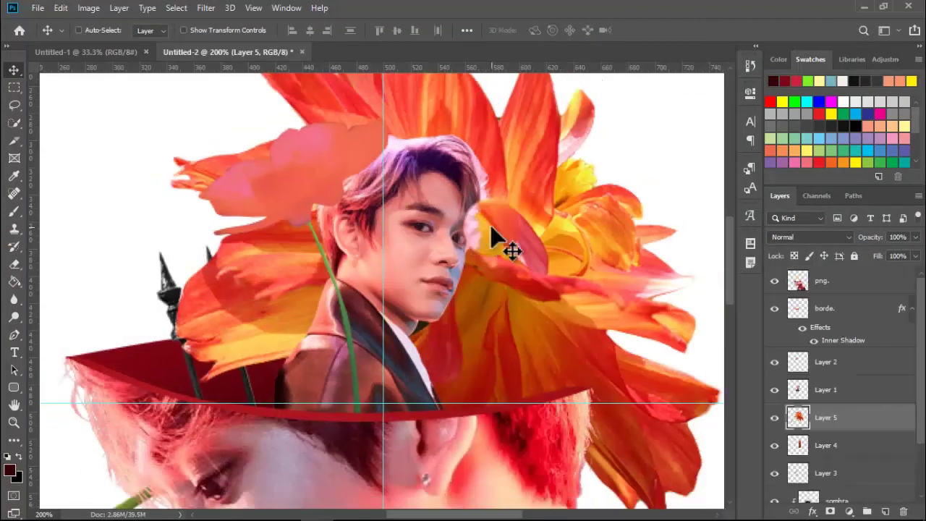
key("ctrl+minus")
key("ctrl+minus")
key("ctrl+t")
left_click_drag(502, 192, 355, 356)
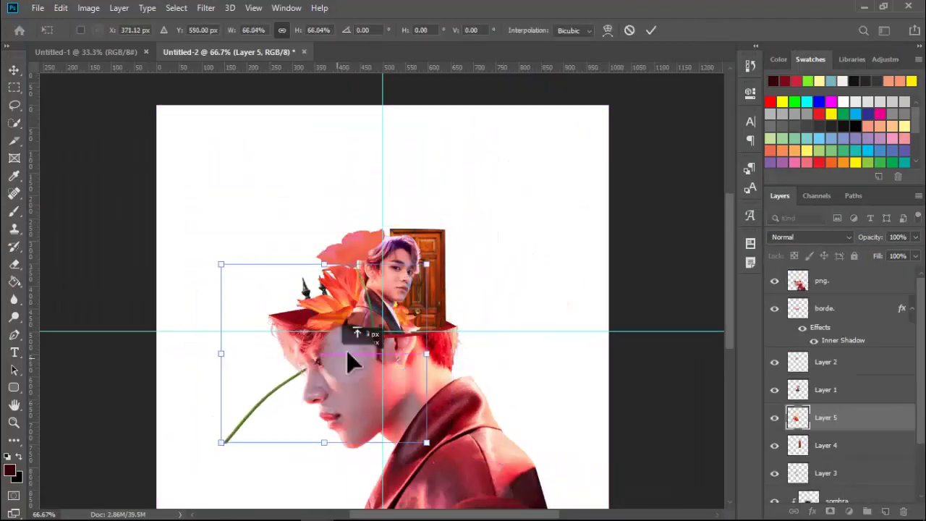
key("Return")
key("ctrl+plus")
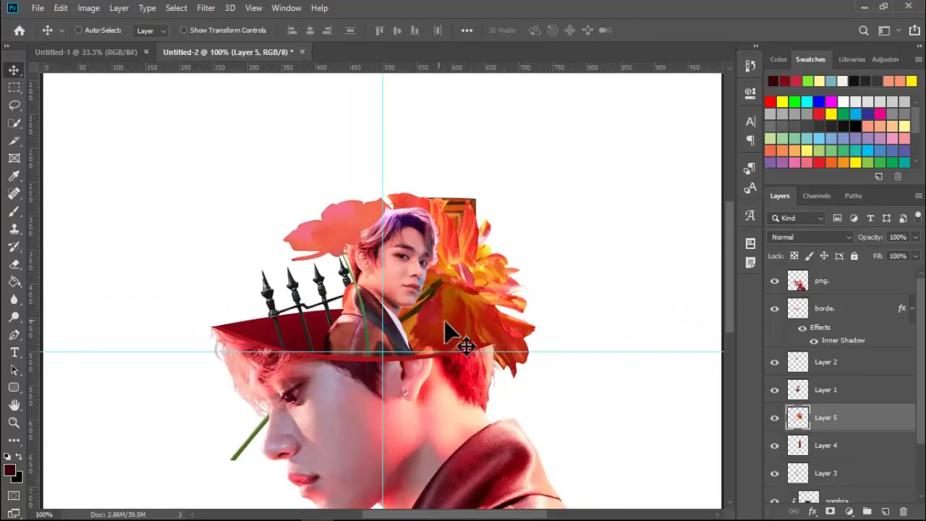
left_click_drag(496, 307, 469, 335)
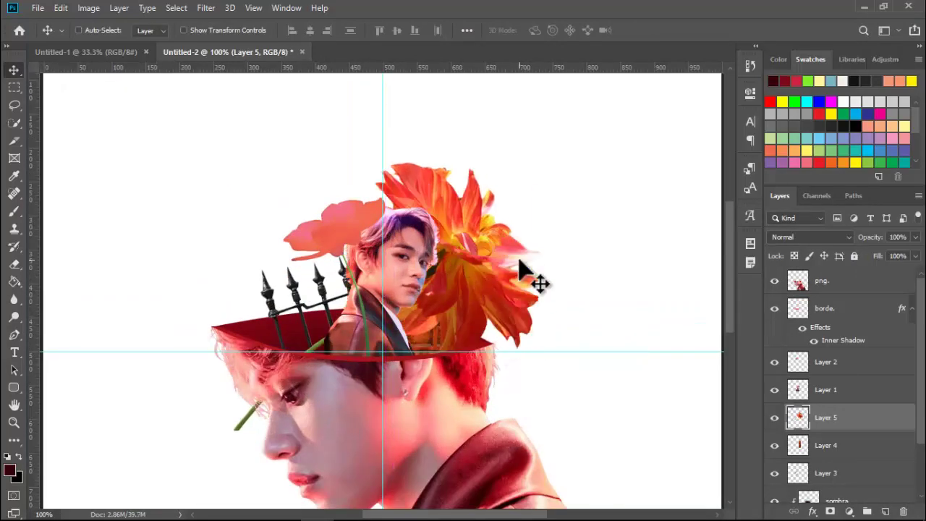
Add the silver glass rose, shrink it small and tilt it into place over the head
left_click(465, 449)
left_click(538, 258)
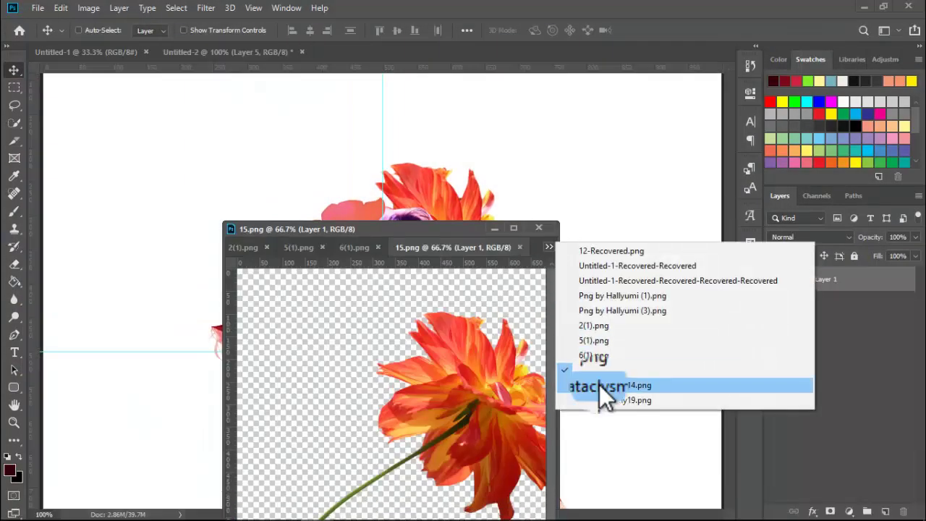
left_click(599, 384)
left_click_drag(391, 348, 491, 223)
key("ctrl+t")
key("ctrl+minus")
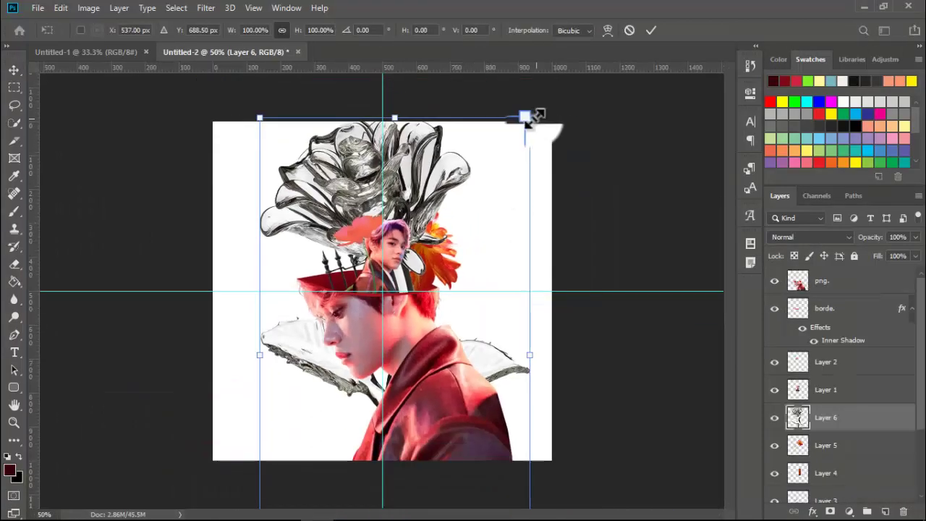
mouse_move(527, 117)
left_mouse_down()
mouse_move(365, 243)
mouse_move(331, 320)
mouse_move(311, 224)
mouse_move(362, 206)
left_mouse_up()
left_click_drag(330, 250, 351, 246)
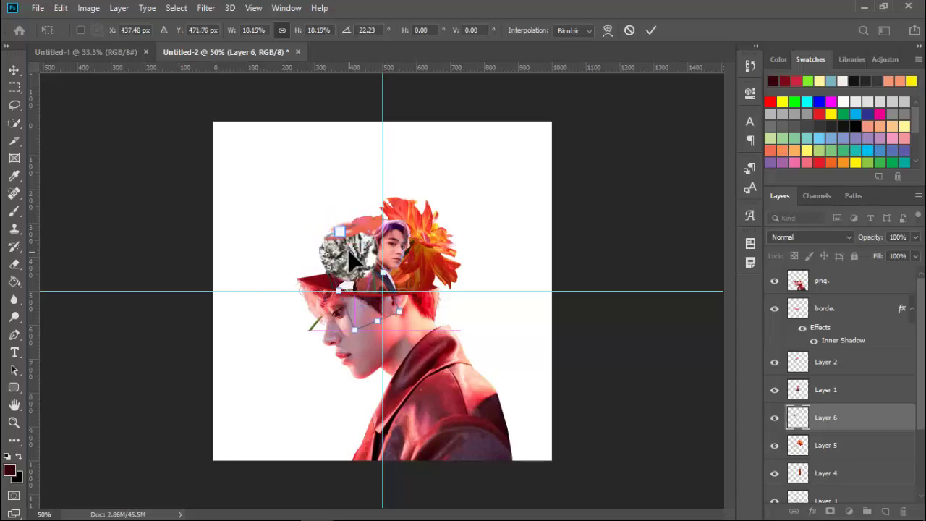
key("Return")
Add the copper rose, shrink it onto the bowl's left, and move its layer below Layer 5
left_click(465, 441)
left_click(548, 239)
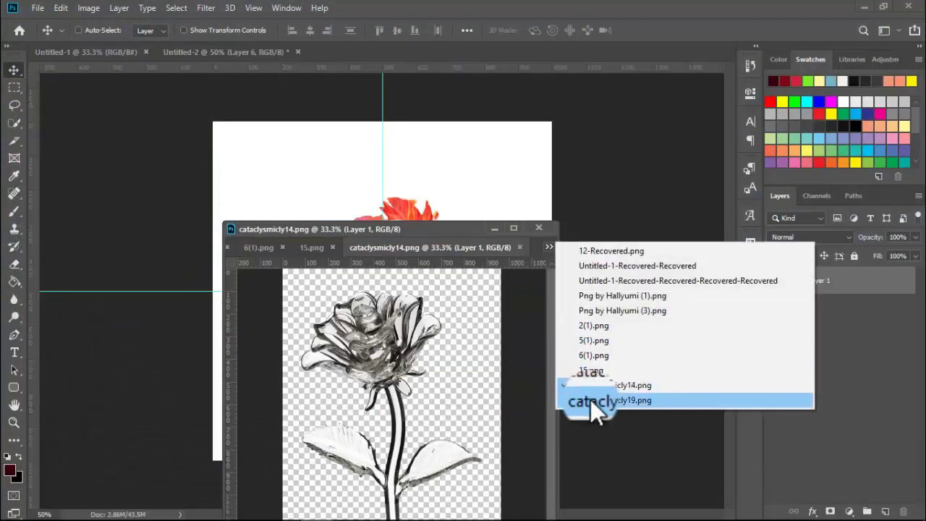
left_click(594, 403)
left_click_drag(399, 289, 431, 235)
key("ctrl+t")
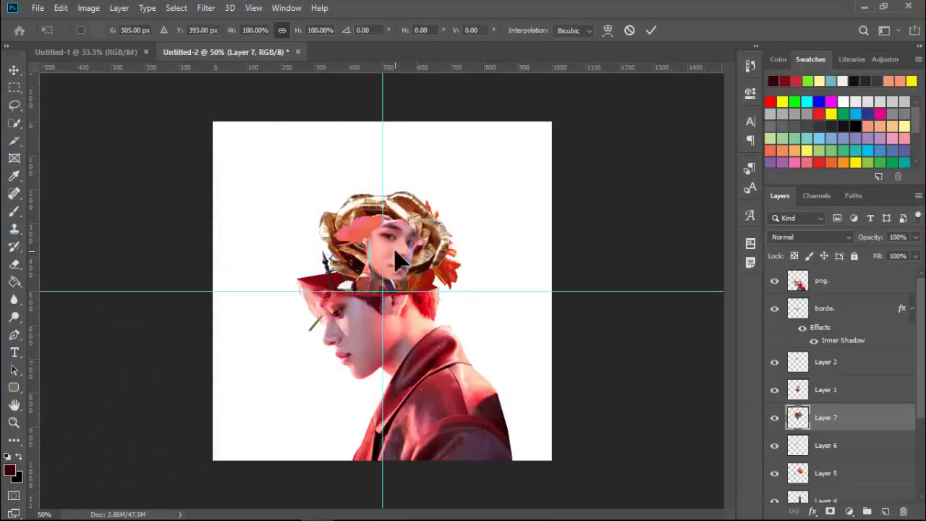
left_click_drag(483, 168, 448, 186)
left_click_drag(391, 217, 340, 260)
key("Return")
left_click_drag(845, 414, 827, 472)
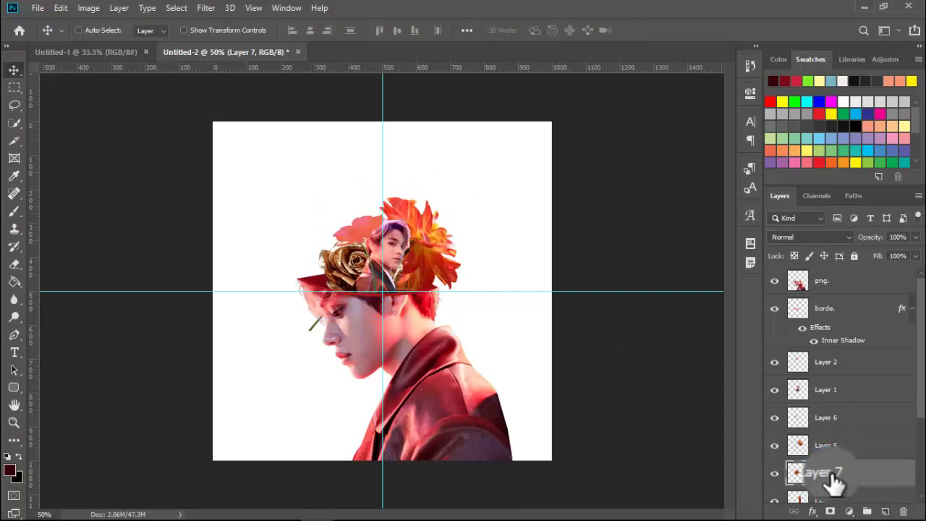
left_click_drag(397, 320, 331, 300)
key("ctrl+plus")
key("ctrl+plus")
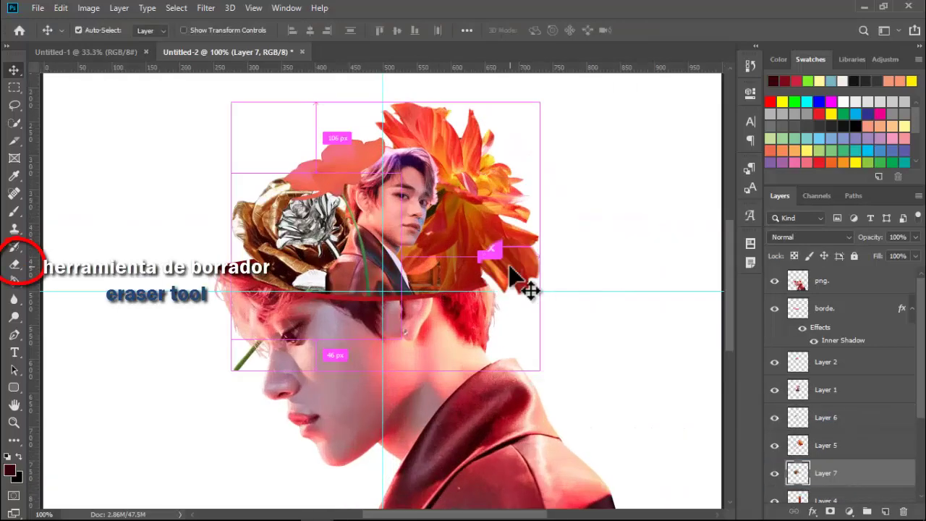
Erase the stray green stem beside the face on Layer 5 with the Eraser
left_click(821, 445)
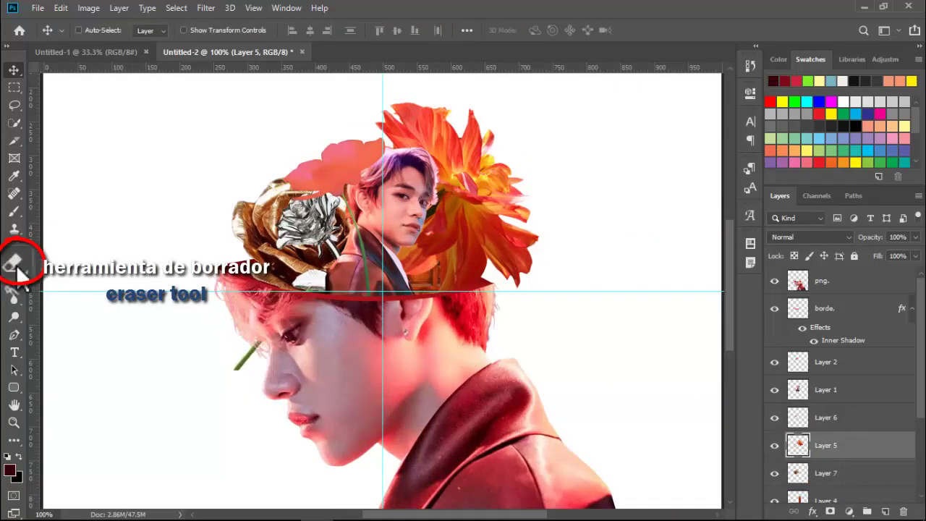
left_click(14, 264)
left_click(99, 30)
double_click(148, 216)
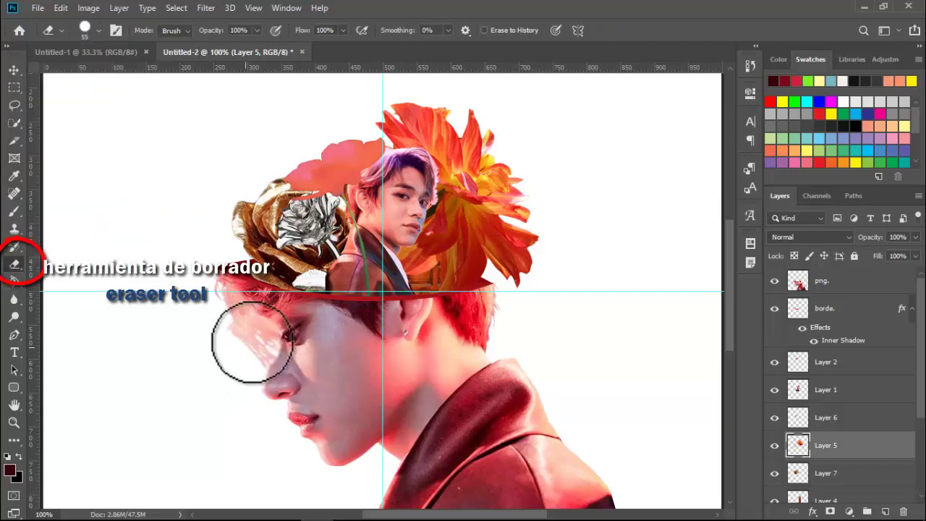
left_click(14, 69)
Group Layers 1–7 into a single group named elementos
key("ctrl+minus")
key("ctrl+minus")
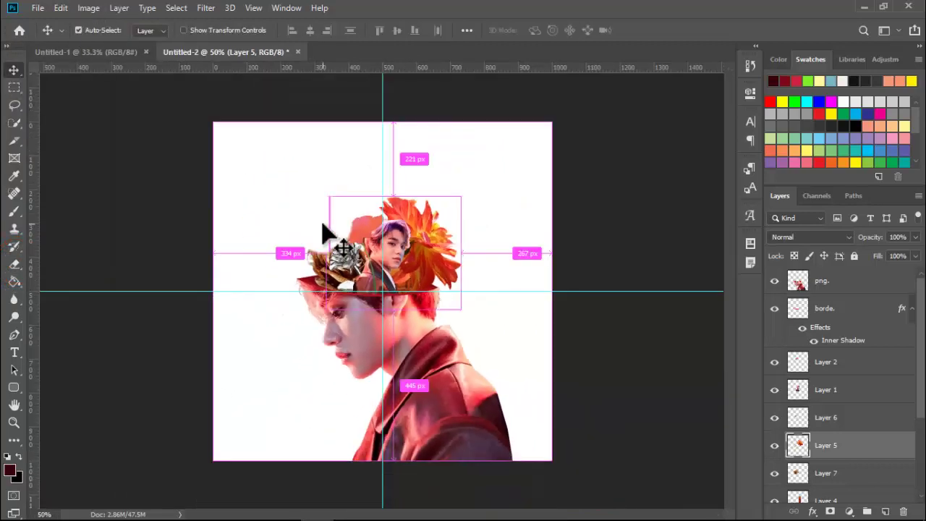
left_click(832, 362)
left_click_drag(921, 326, 922, 424)
left_click(857, 440, "shift")
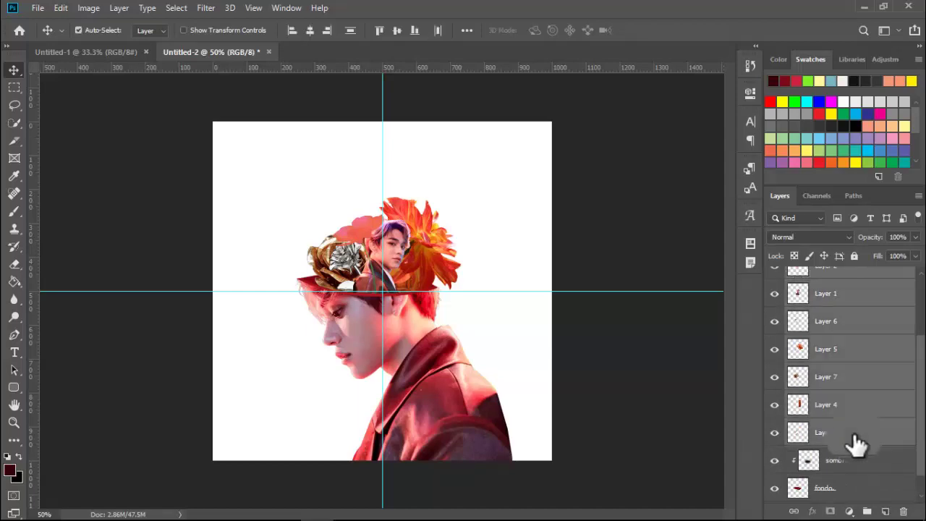
key("ctrl+g")
type("elementos")
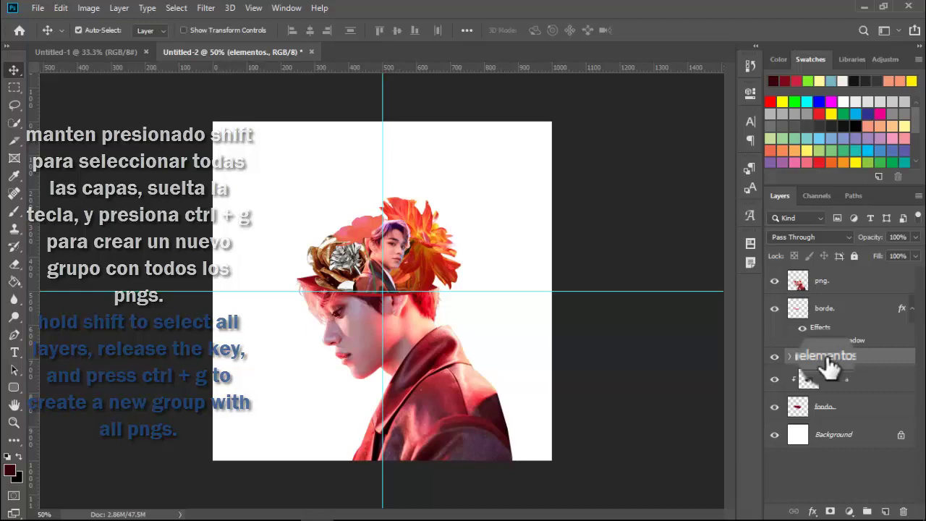
key("ctrl+plus")
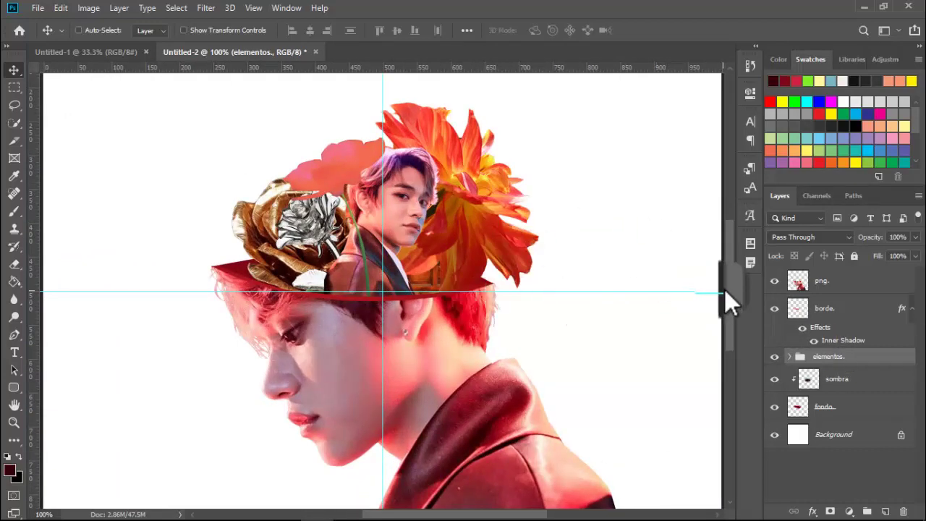
Remove all cyan centre guides with View > Clear Guides
scroll(726, 297, "down", 3)
scroll(728, 326, "down", 3)
scroll(722, 333, "down", 1)
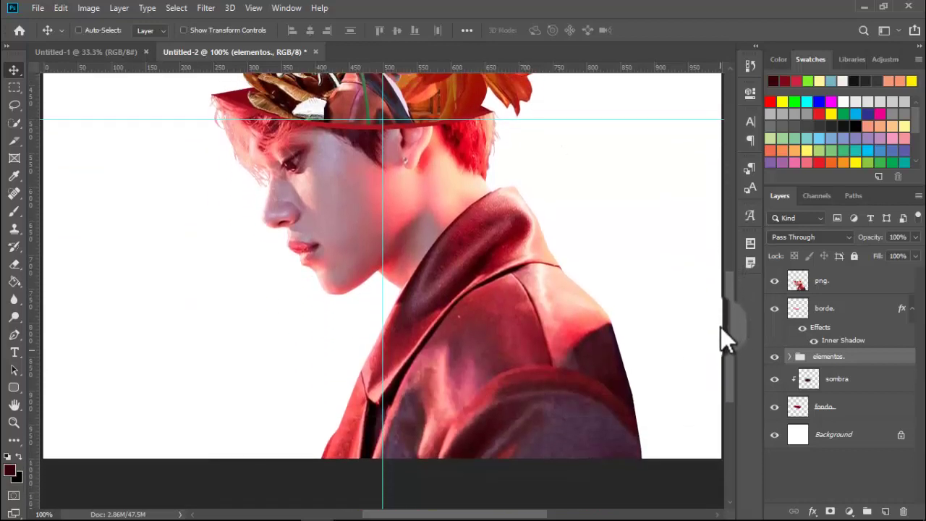
left_click_drag(721, 328, 724, 287)
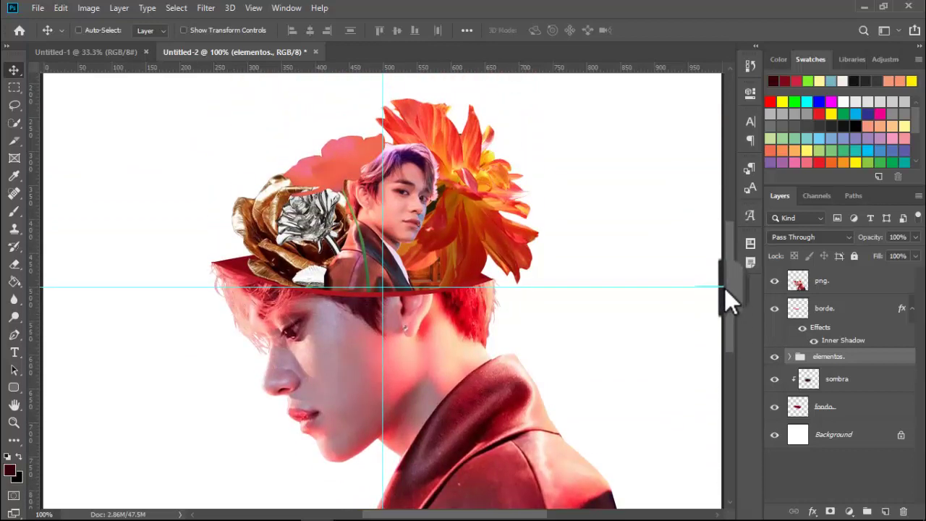
key("ctrl+minus")
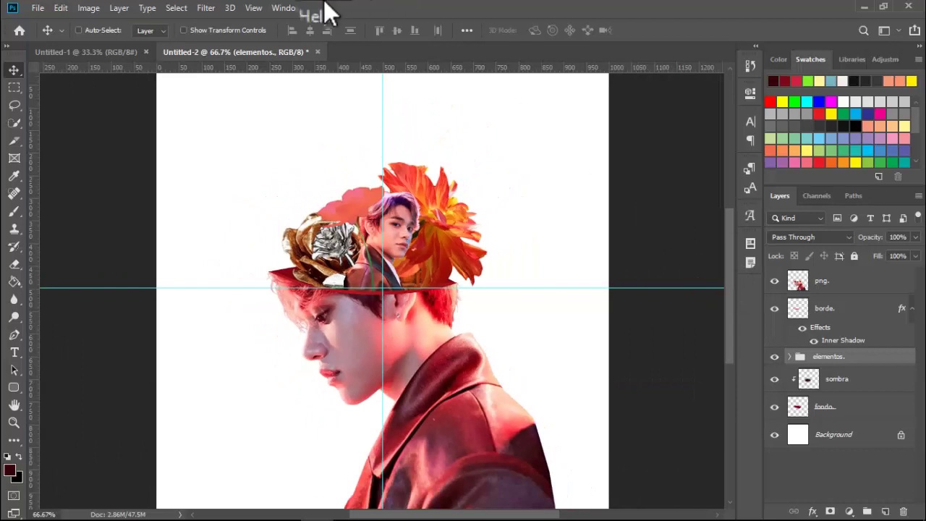
left_click(262, 7)
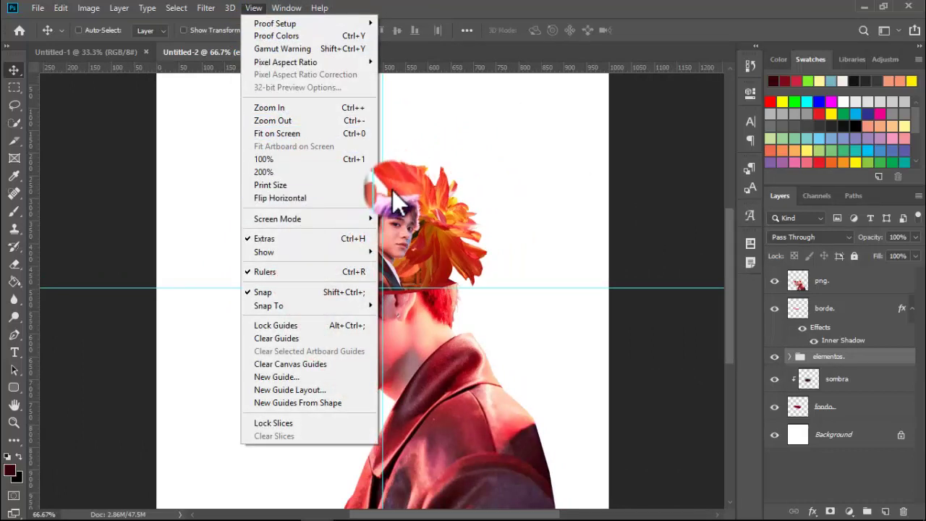
left_click(322, 340)
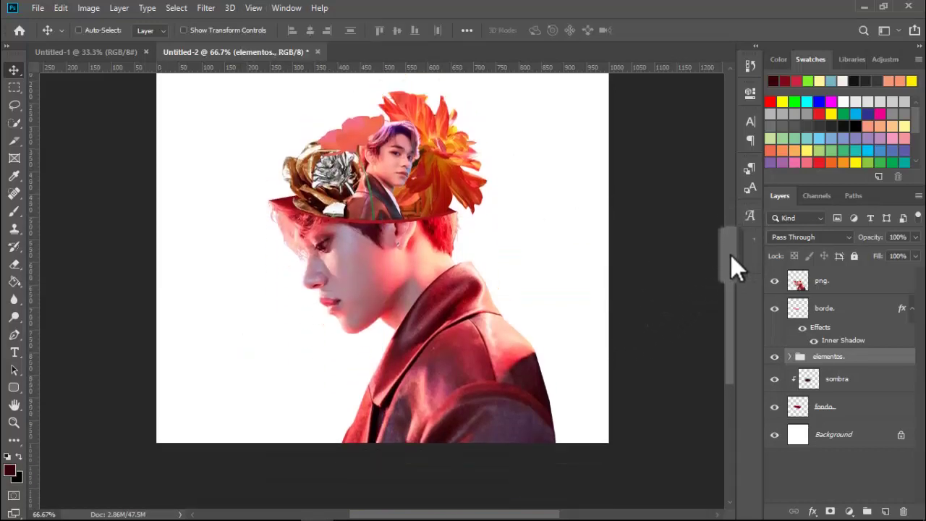
key("ctrl+1")
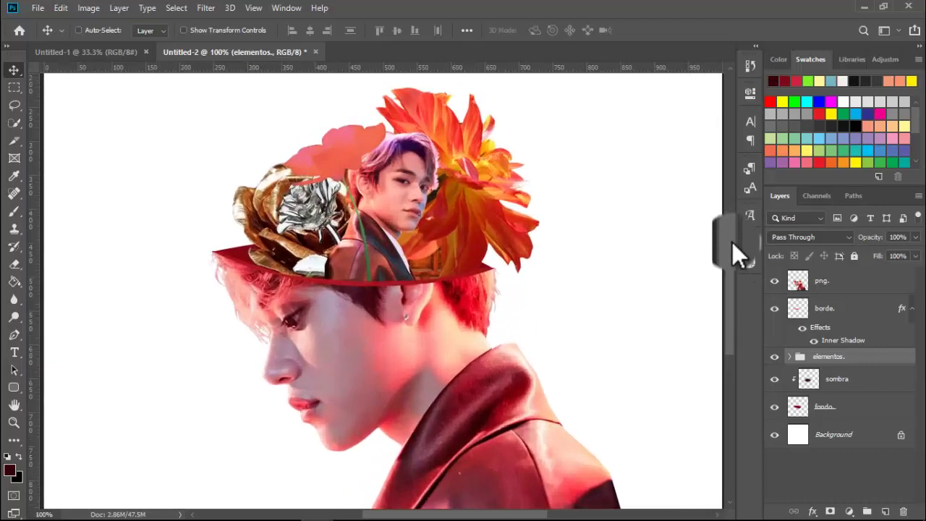
Enable Drop Shadow on the elementos group: distance 0 px, size 9 px, opacity 25%
double_click(896, 363)
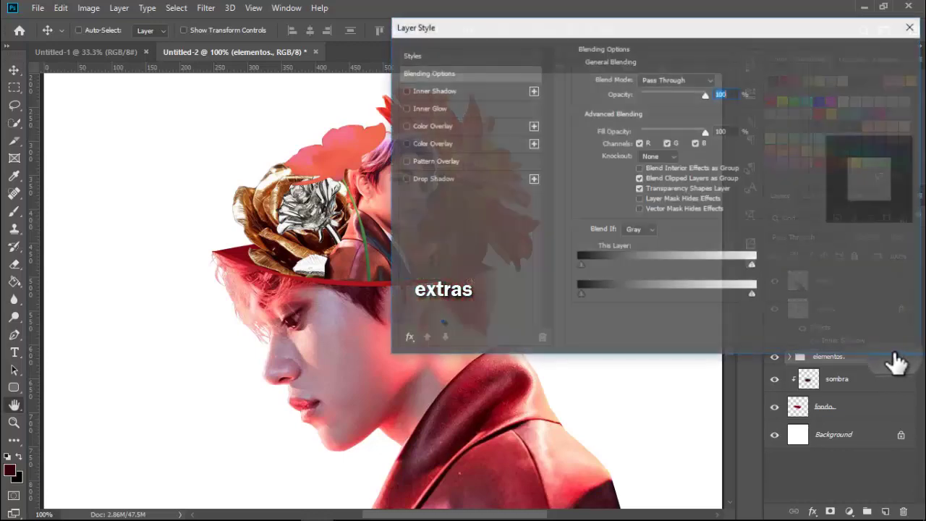
left_click_drag(584, 27, 663, 38)
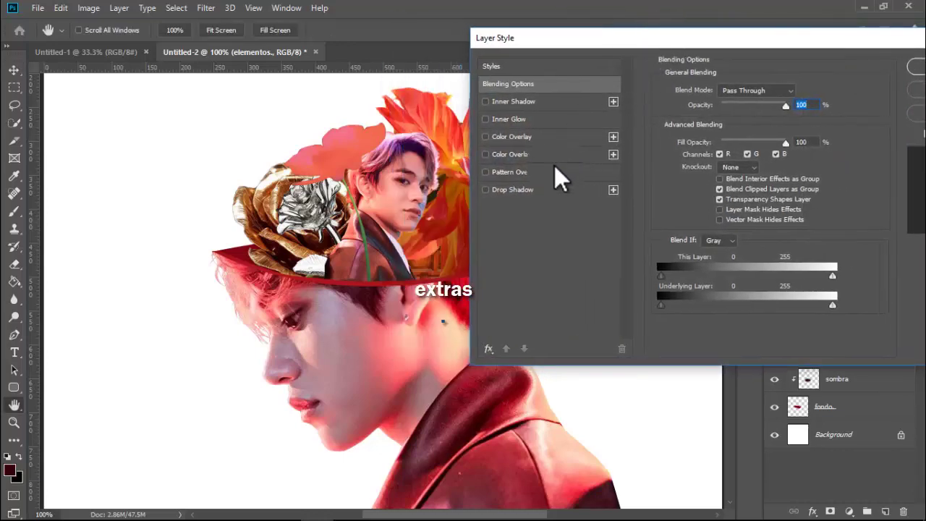
left_click(531, 190)
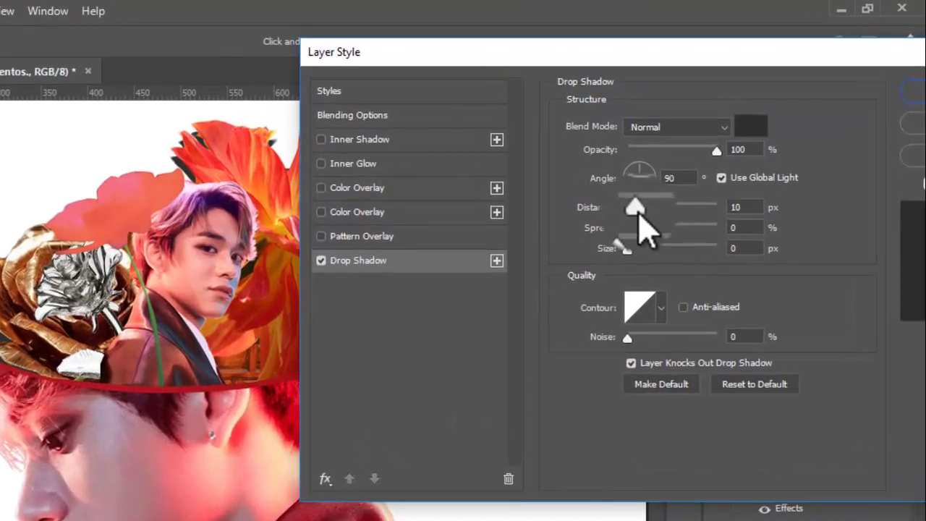
left_click_drag(715, 152, 714, 154)
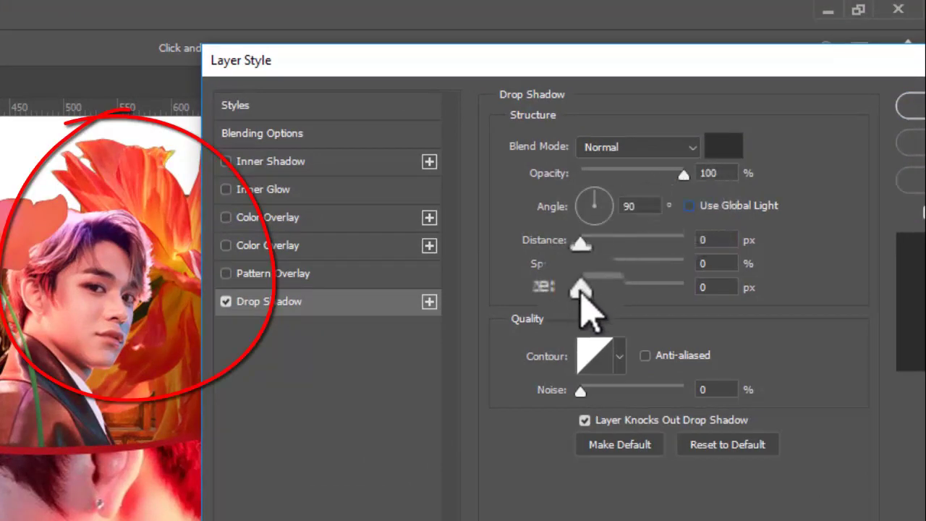
mouse_move(586, 293)
left_mouse_down()
mouse_move(599, 297)
mouse_move(589, 289)
left_mouse_up()
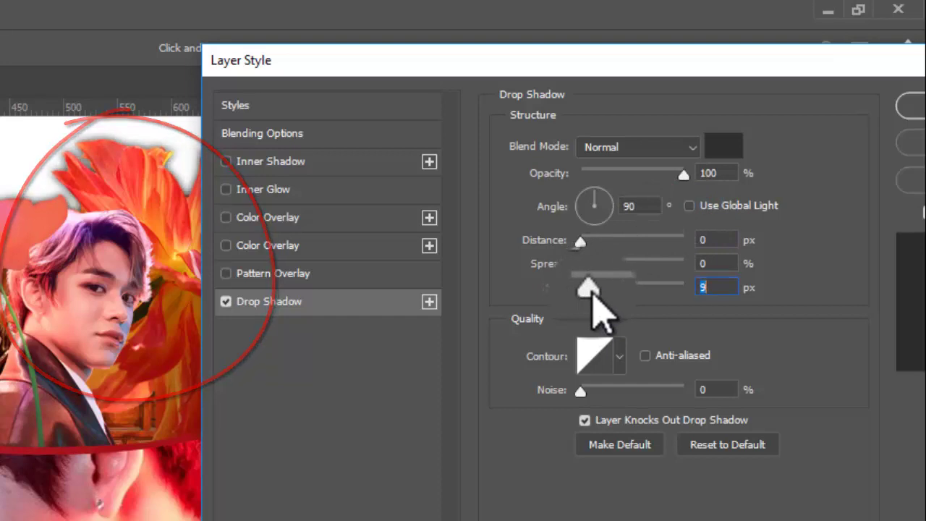
mouse_move(616, 173)
left_mouse_down()
mouse_move(604, 173)
mouse_move(612, 175)
left_mouse_up()
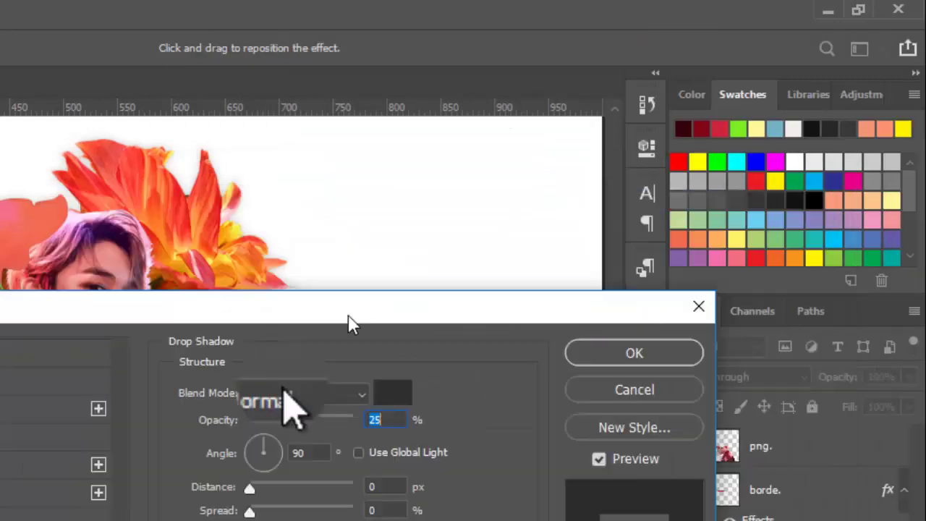
left_click_drag(688, 86, 196, 475)
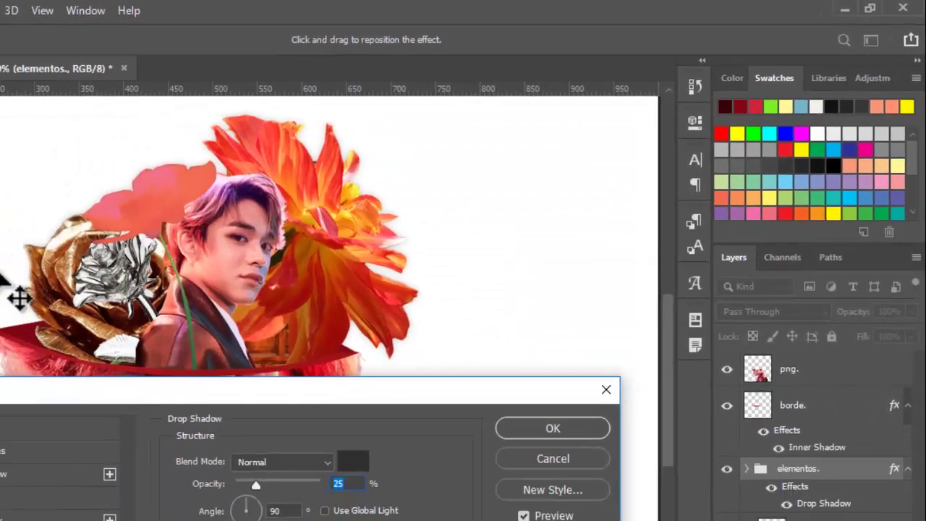
left_click(633, 329)
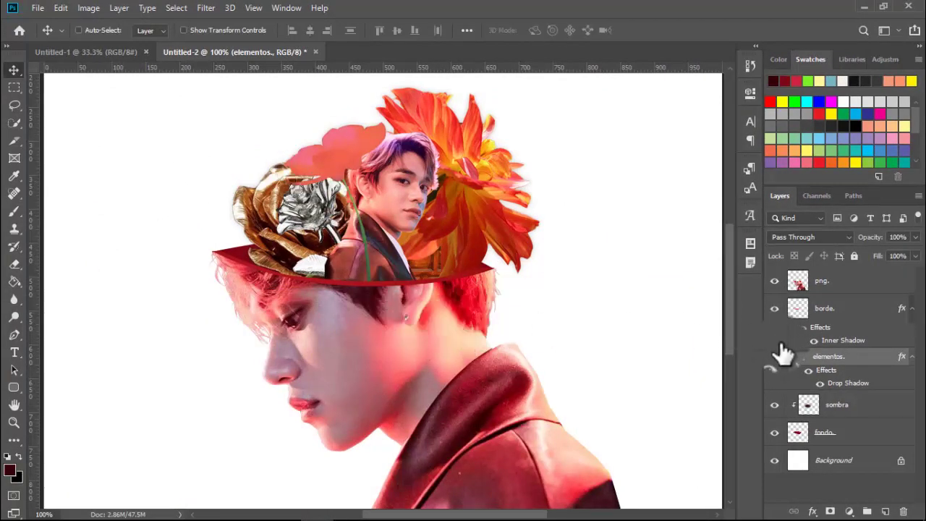
Expand the elementos group and open the Layer Style dialog for Layer 1
left_click(789, 357)
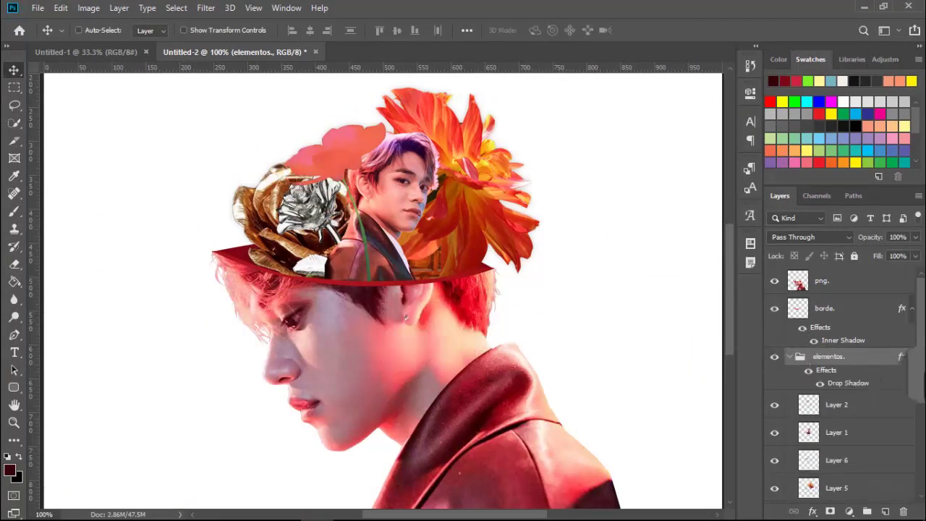
scroll(913, 400, "down", 1)
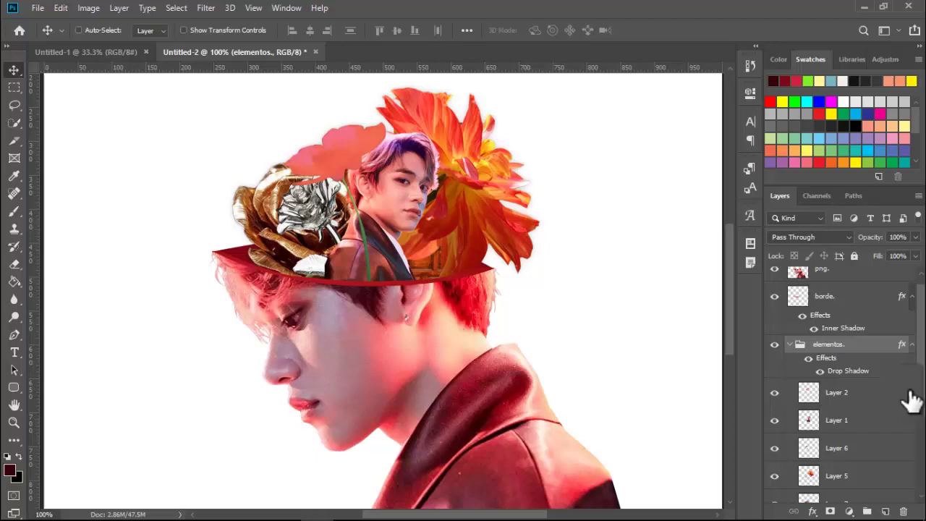
left_click(886, 428)
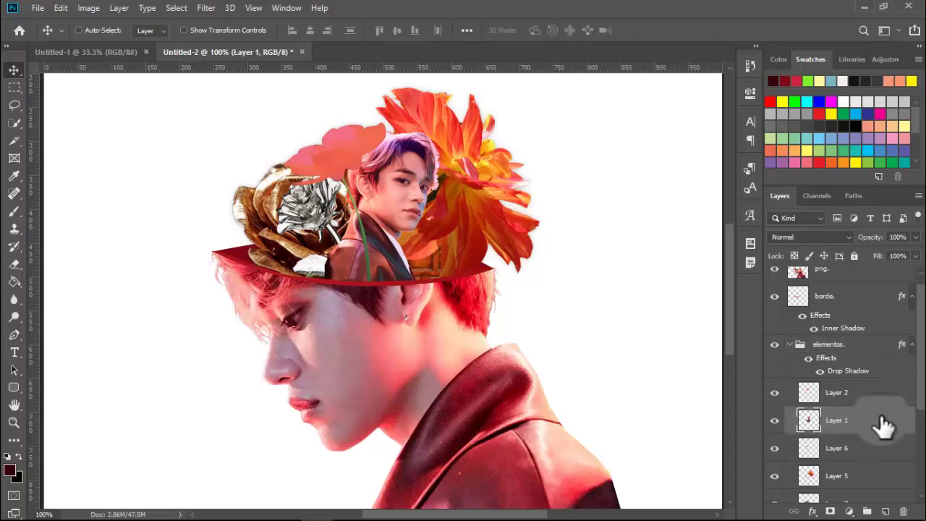
double_click(886, 427)
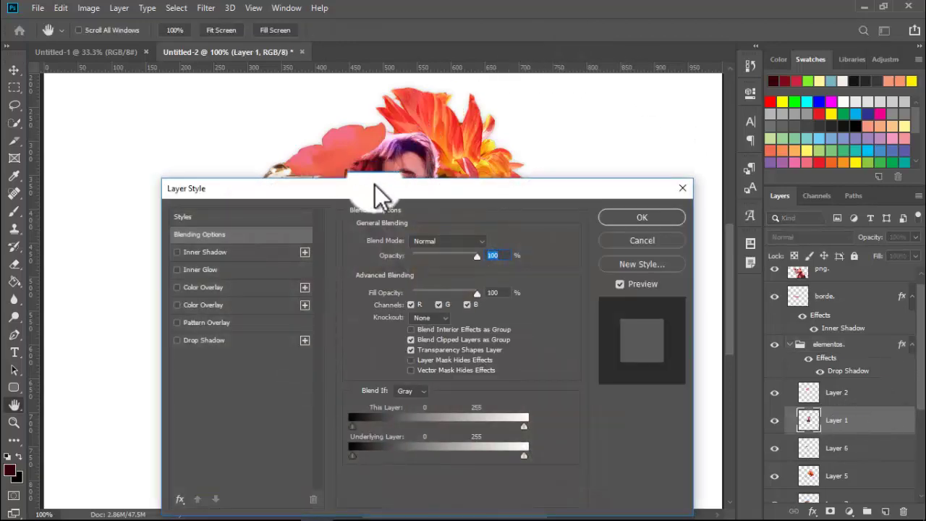
Enable Drop Shadow on Layer 1 with 86% opacity, 0 px distance and 21 px size
left_click_drag(362, 183, 661, 74)
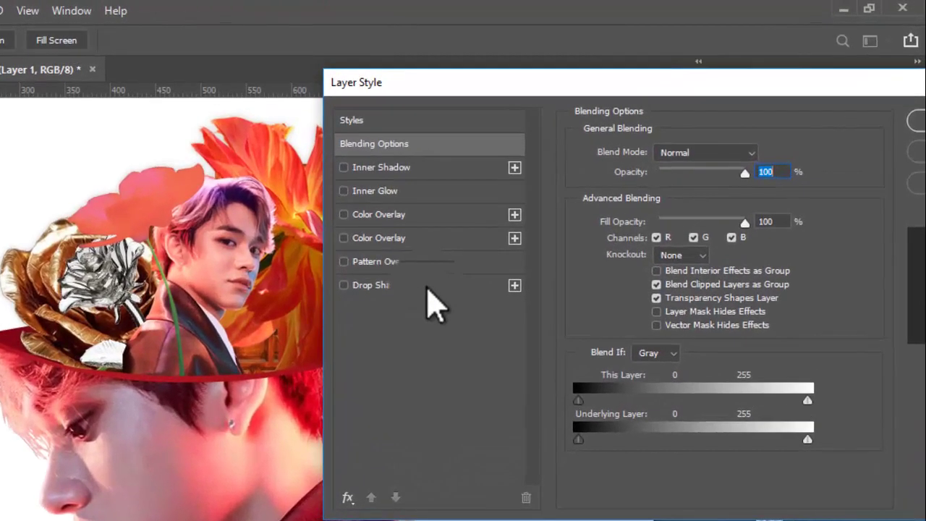
left_click(535, 223)
left_click(637, 236)
left_click(644, 276)
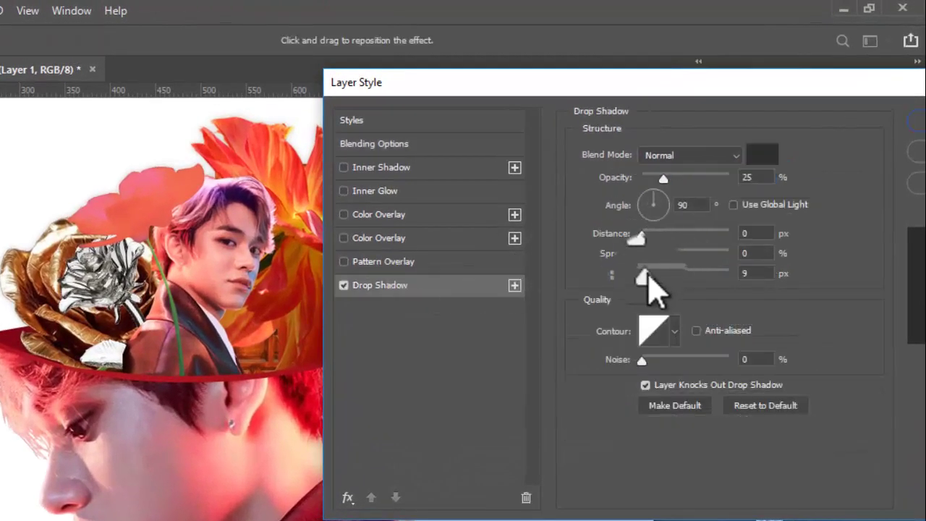
left_click(697, 163)
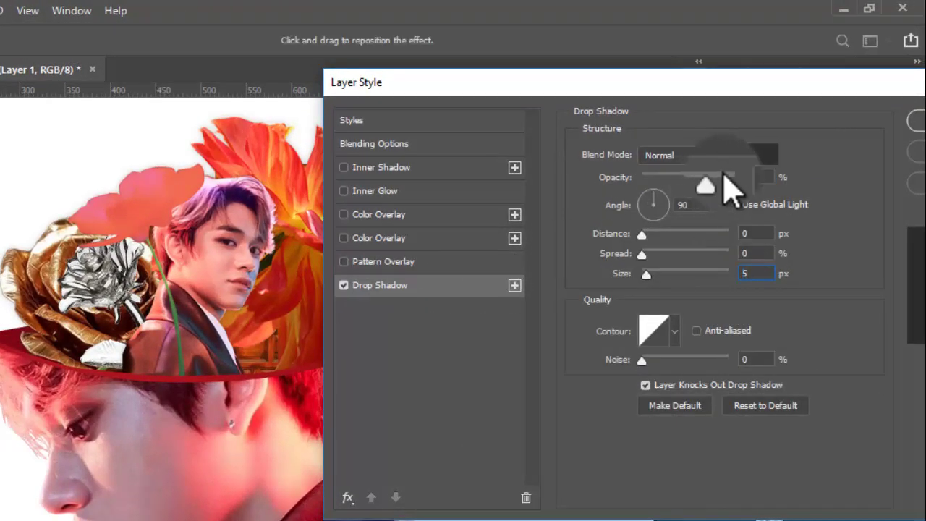
mouse_move(724, 175)
left_mouse_down()
mouse_move(749, 181)
mouse_move(718, 178)
left_mouse_up()
mouse_move(649, 278)
left_mouse_down()
mouse_move(703, 280)
mouse_move(660, 274)
left_mouse_up()
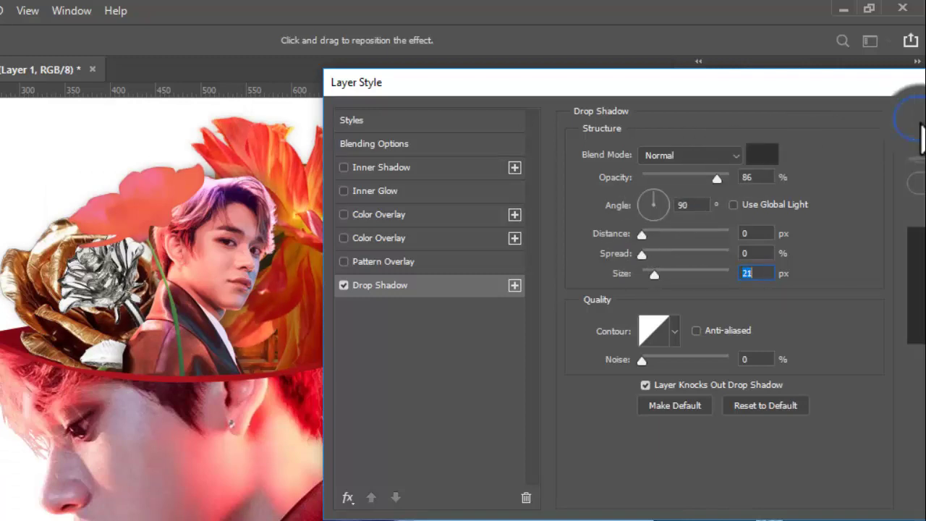
left_click(921, 127)
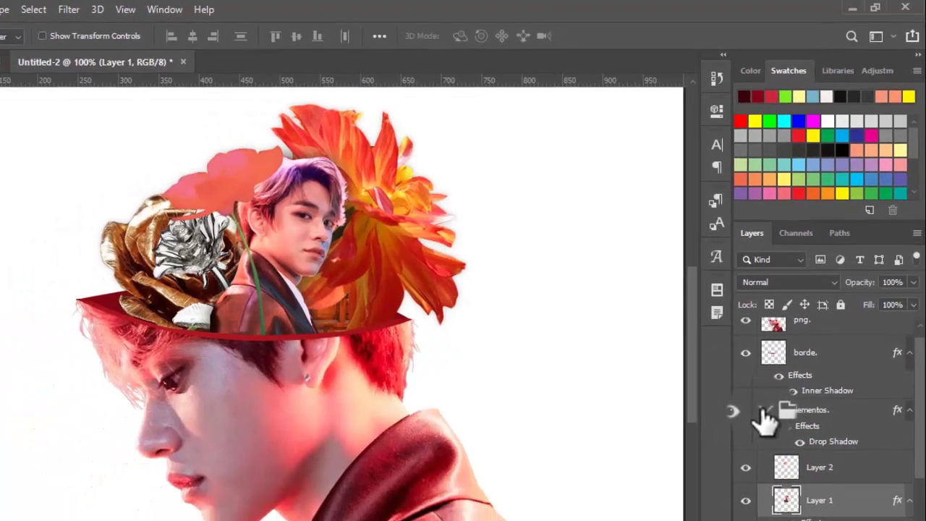
Give the png. layer a Darken-mode Drop Shadow at 35% opacity, 0 px distance, 9 px size
left_click(746, 467)
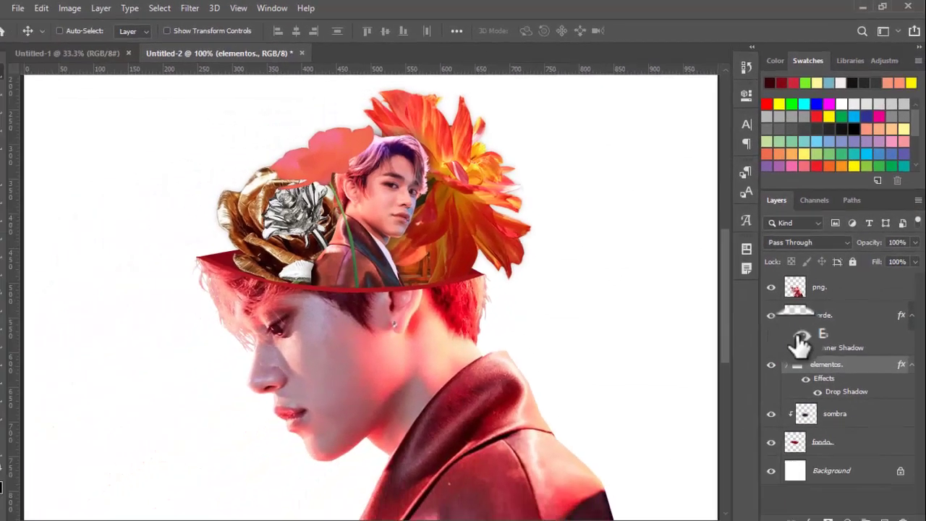
left_click(876, 287)
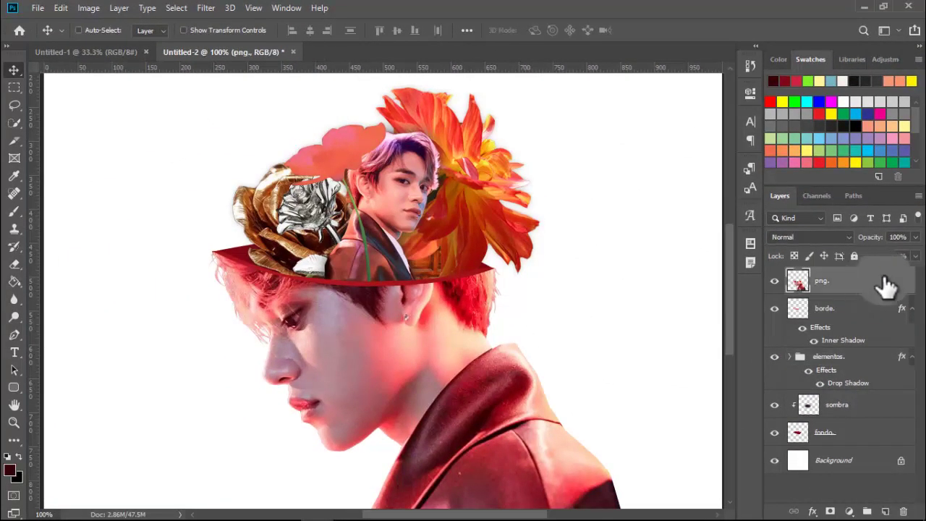
double_click(884, 281)
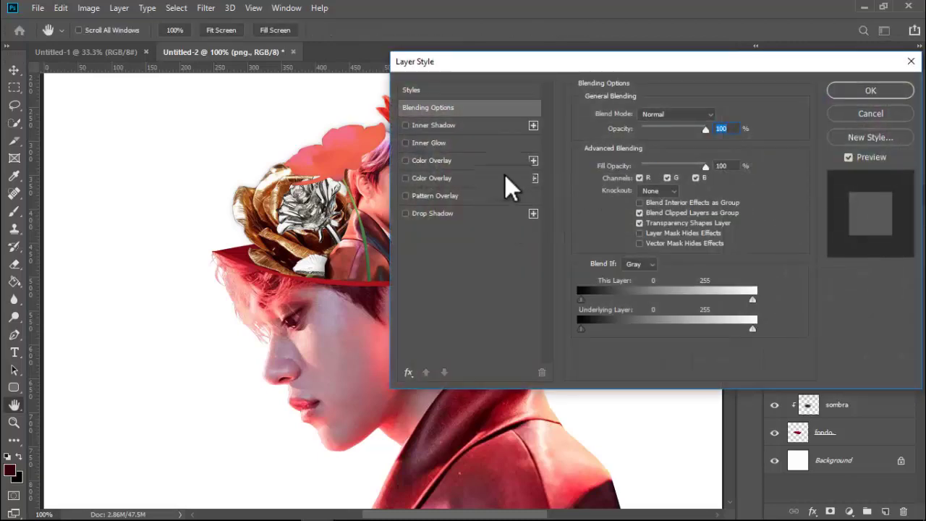
left_click_drag(559, 65, 609, 64)
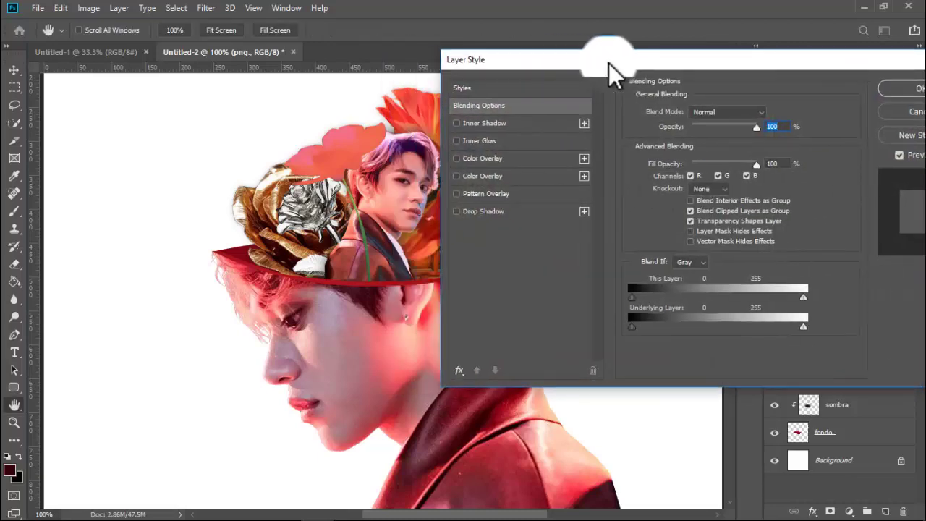
left_click(495, 211)
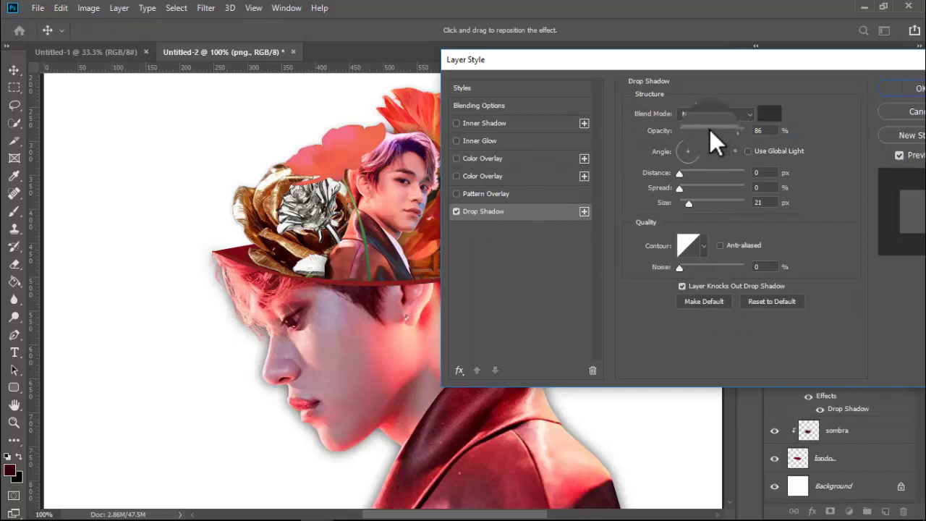
left_click_drag(710, 130, 703, 133)
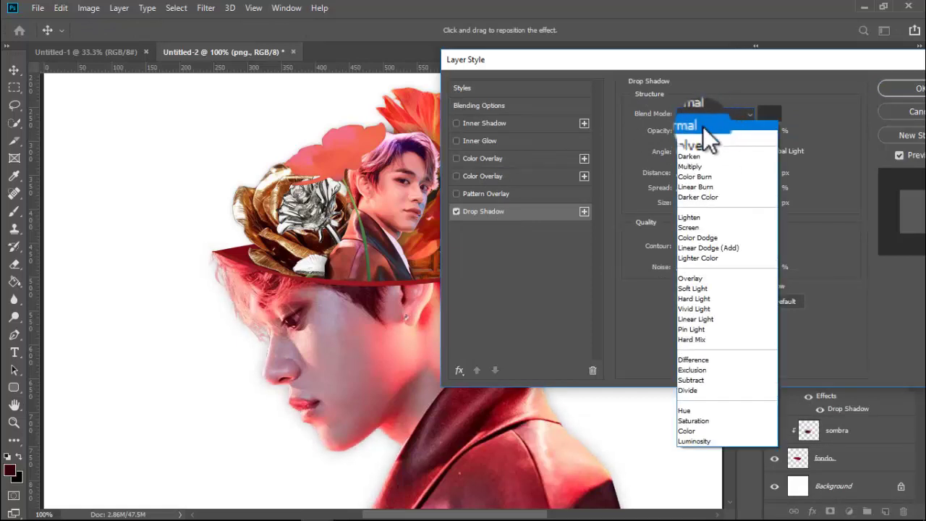
left_click(700, 134)
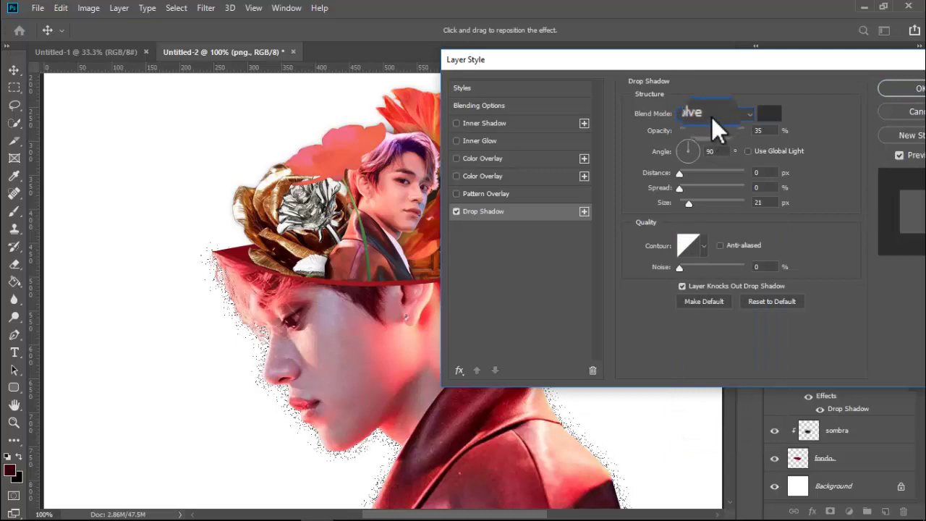
left_click(712, 117)
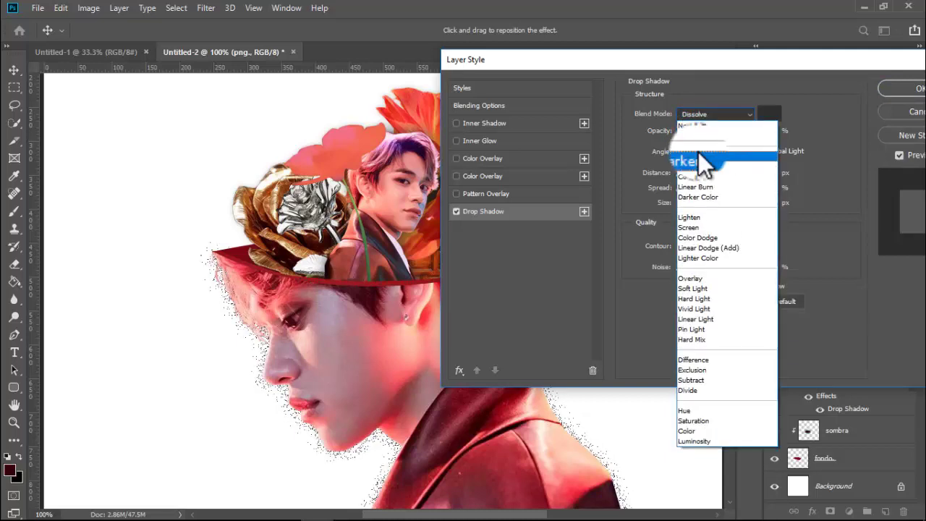
left_click(699, 152)
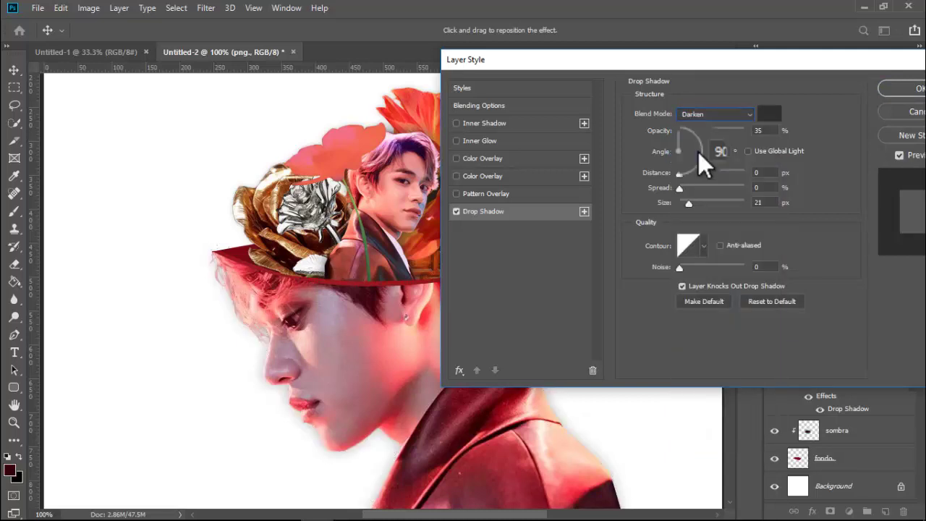
left_click(723, 111)
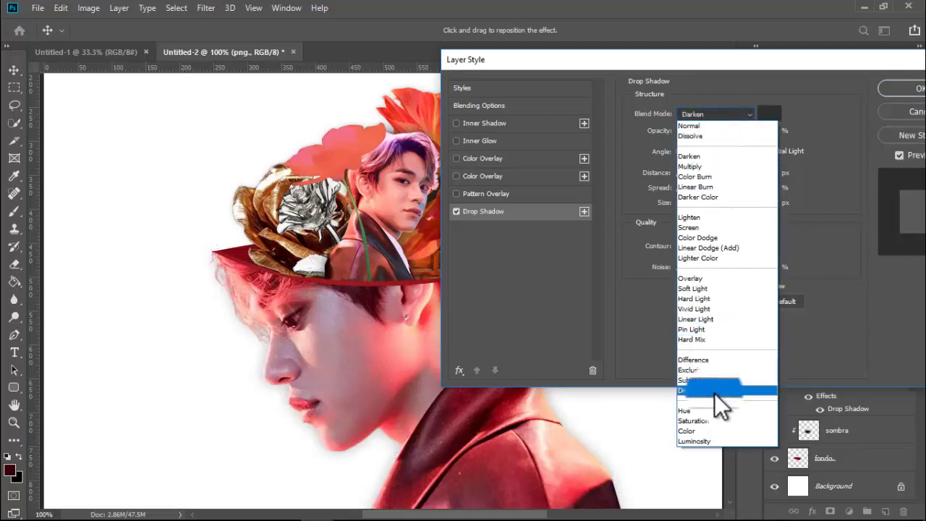
left_click(754, 113)
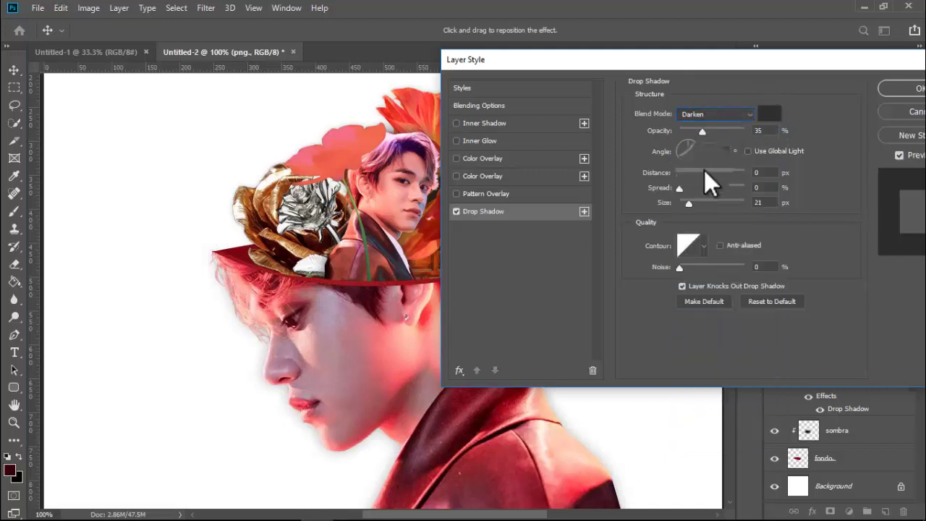
left_click_drag(687, 201, 683, 201)
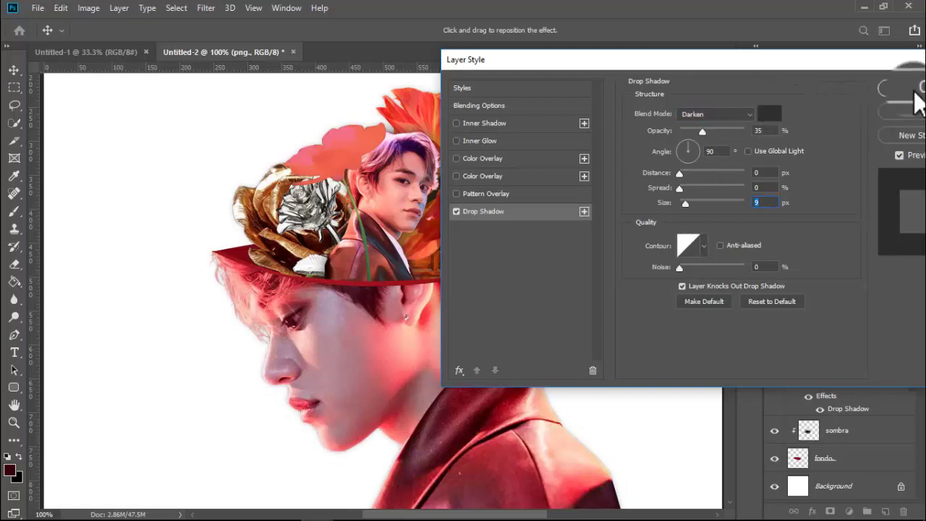
left_click(913, 94)
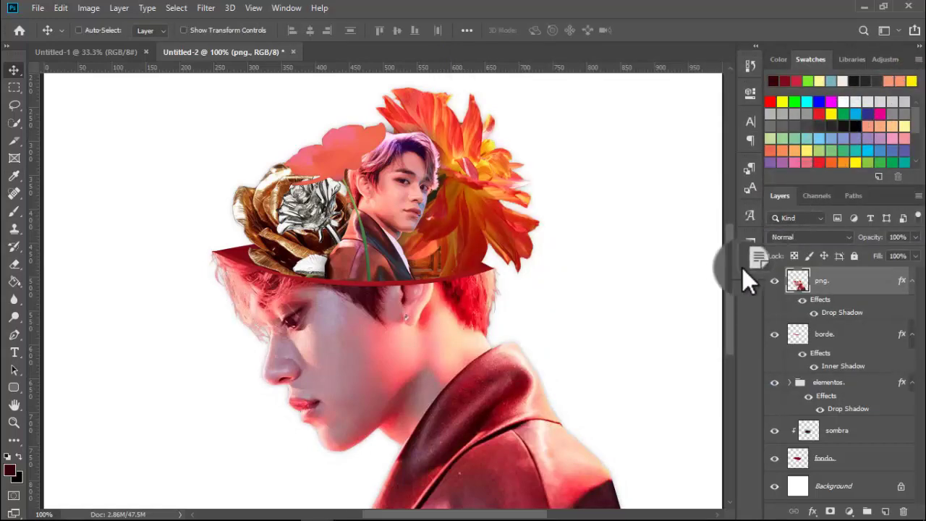
mouse_move(729, 283)
left_mouse_down()
mouse_move(742, 241)
mouse_move(743, 279)
left_mouse_up()
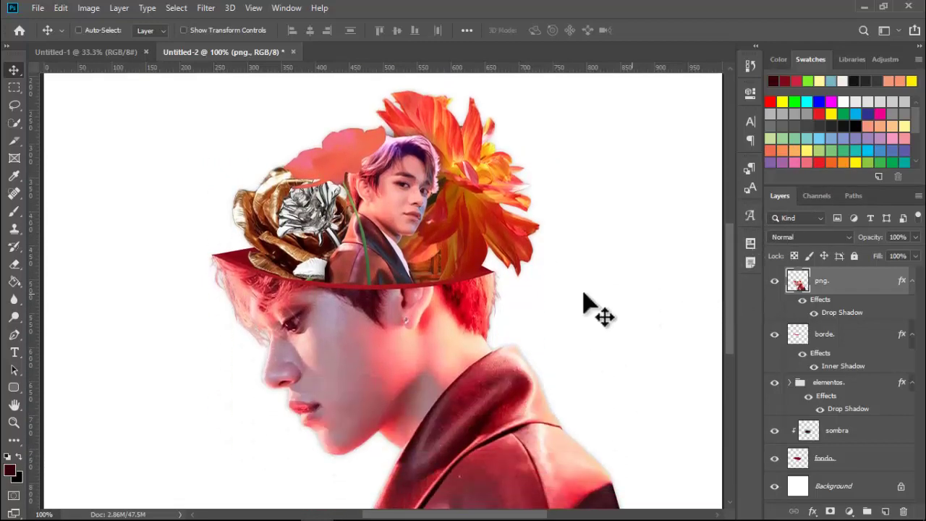
key("ctrl+minus")
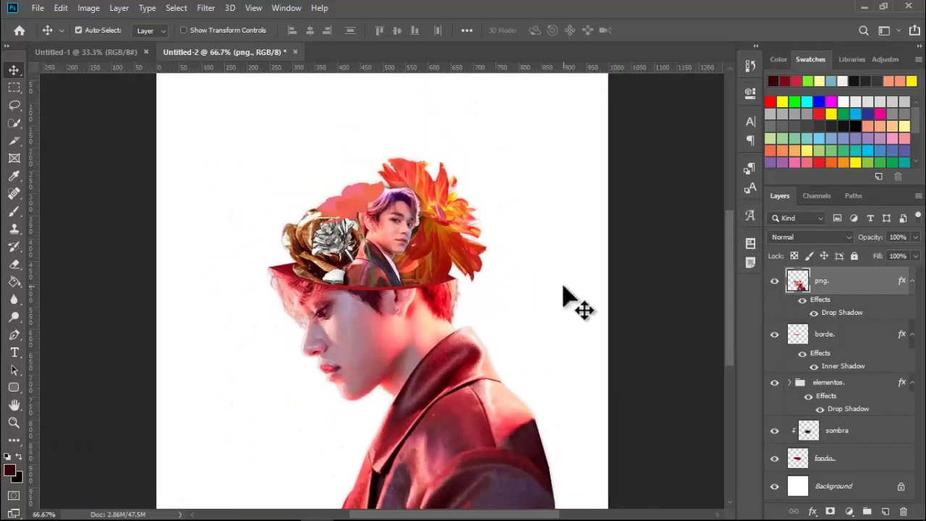
key("ctrl+minus")
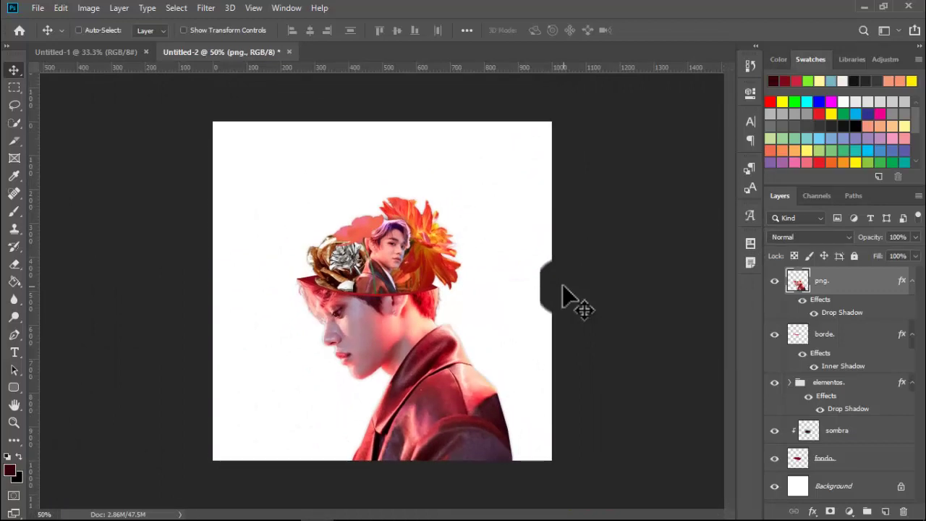
key("ctrl+plus")
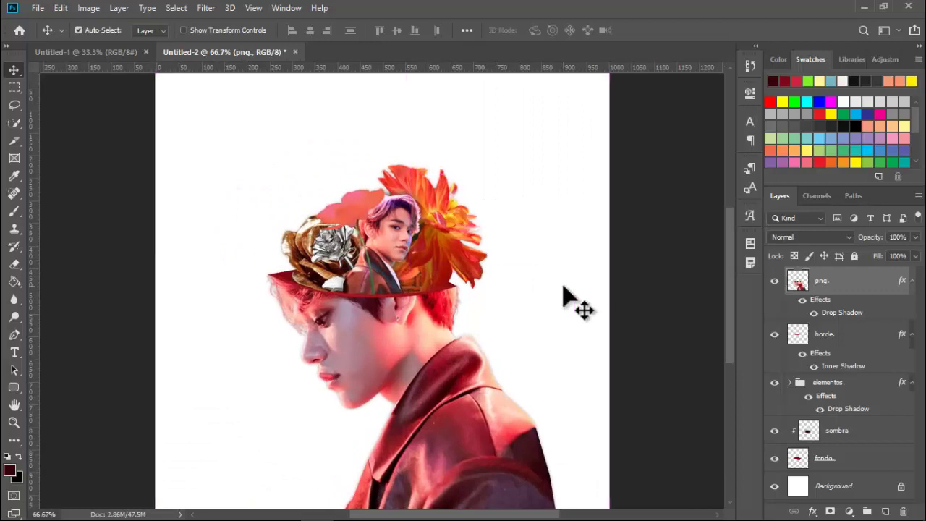
key("ctrl+plus")
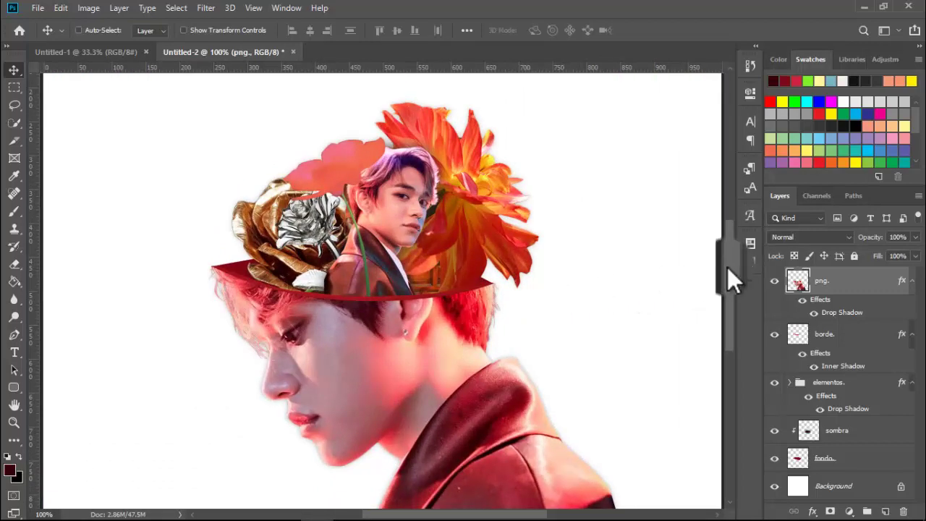
mouse_move(728, 267)
left_mouse_down()
mouse_move(731, 234)
mouse_move(731, 291)
mouse_move(730, 241)
left_mouse_up()
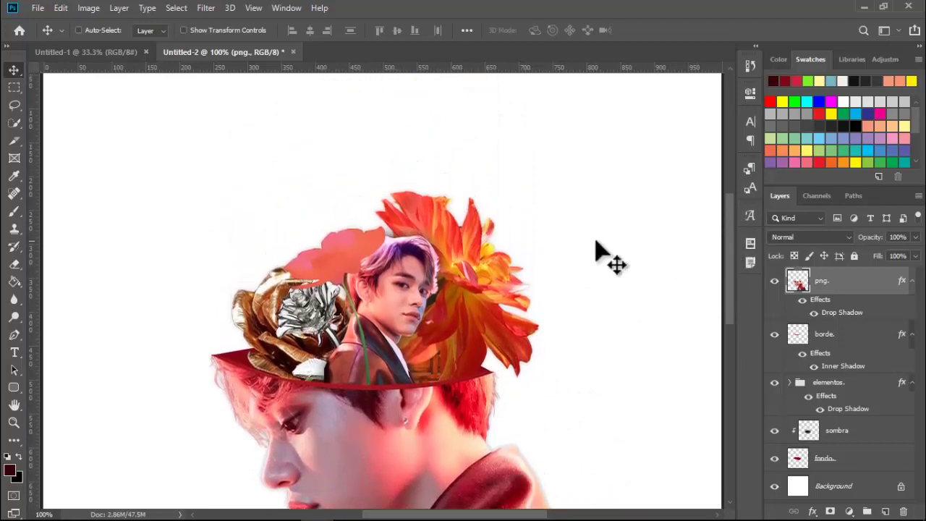
Create a 143 pt 'Lorem Ipsum' text layer over the lower body in Franklin Gothic Demi
left_click(14, 352)
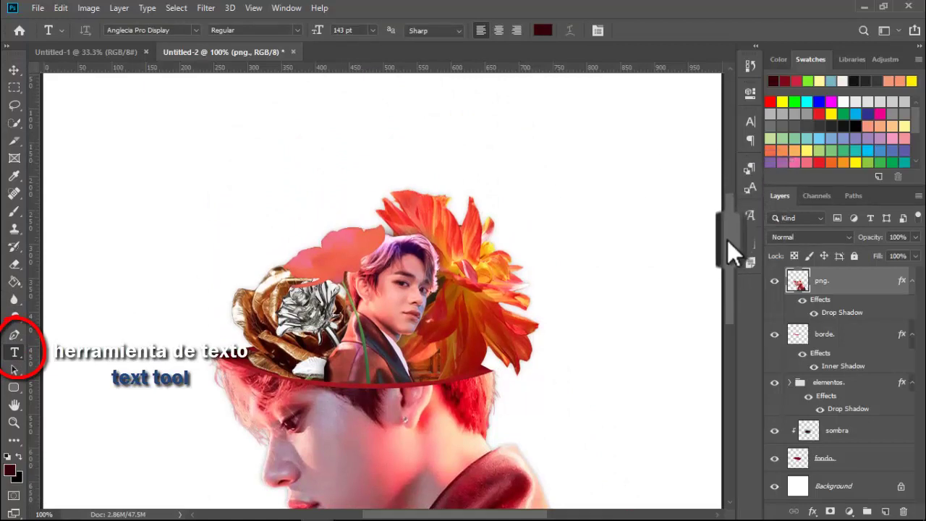
left_click_drag(728, 237, 731, 314)
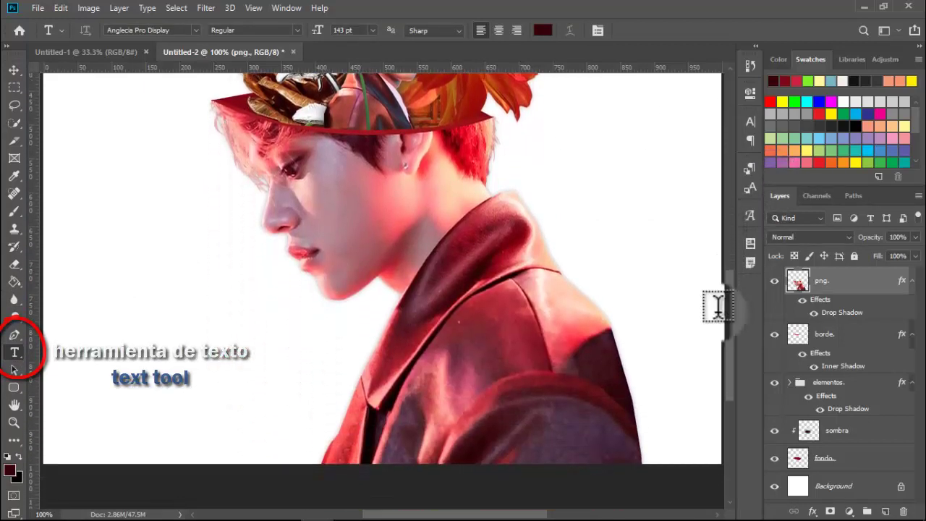
left_click(318, 412)
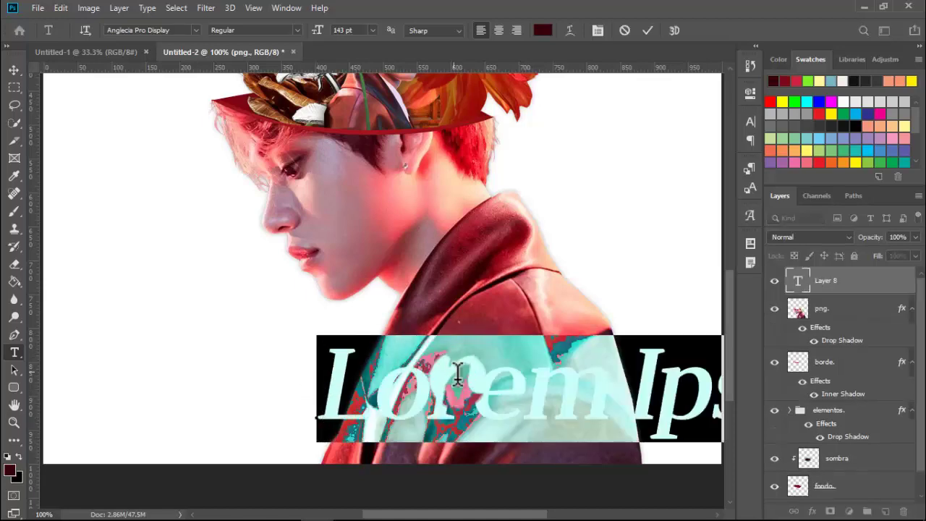
left_click(196, 30)
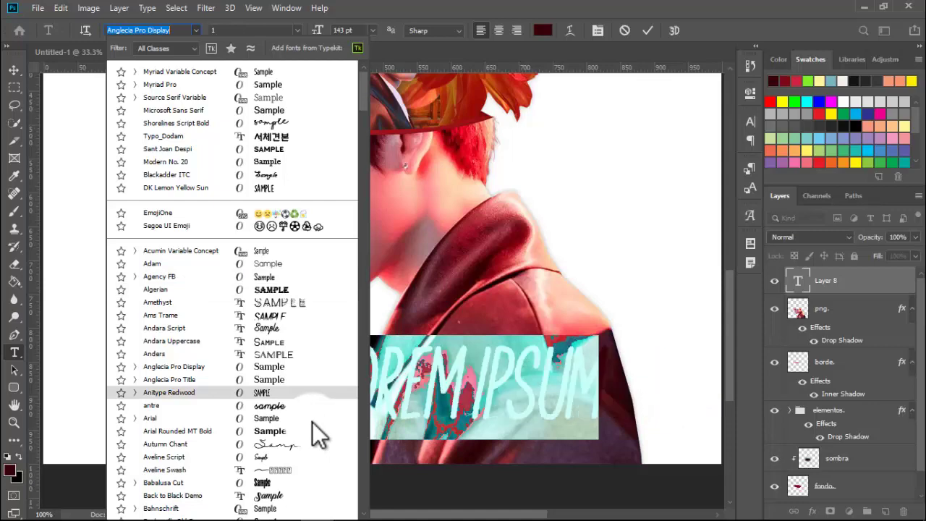
left_click_drag(364, 82, 366, 212)
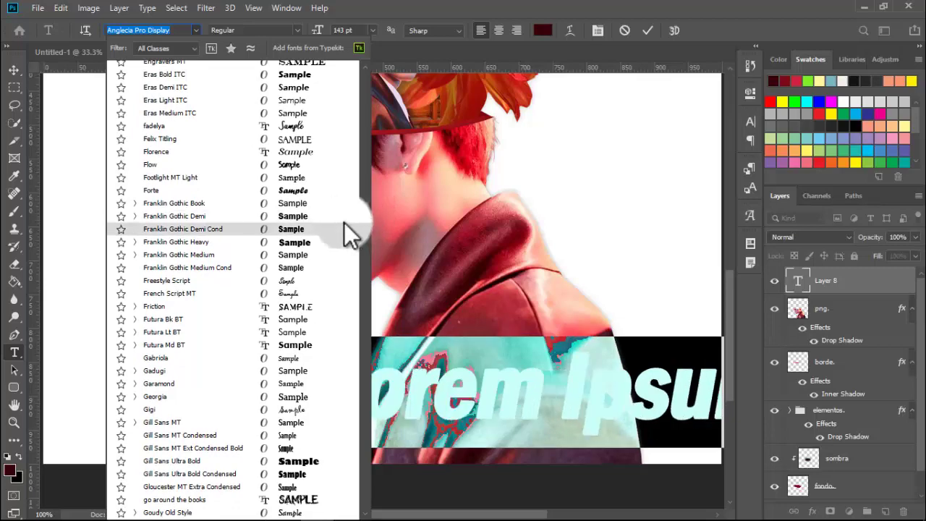
left_click(344, 217)
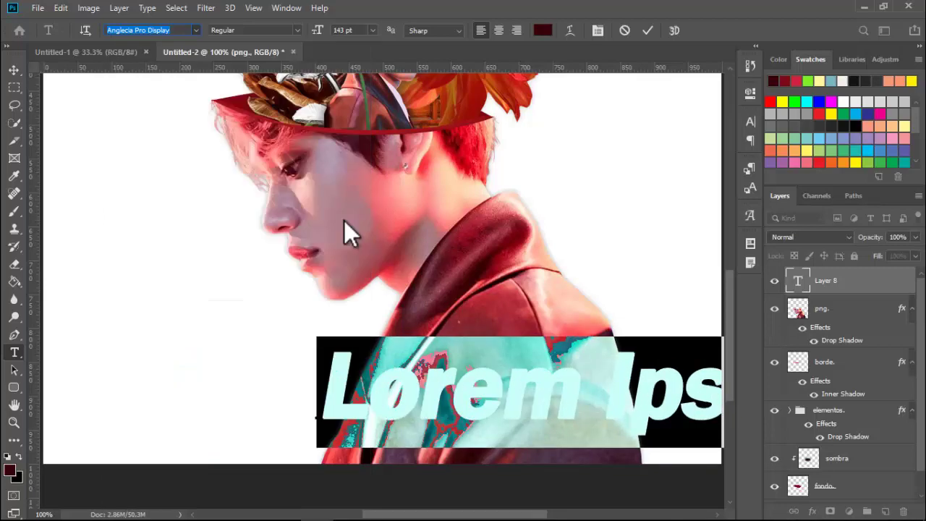
left_click(478, 391)
key("ctrl+a")
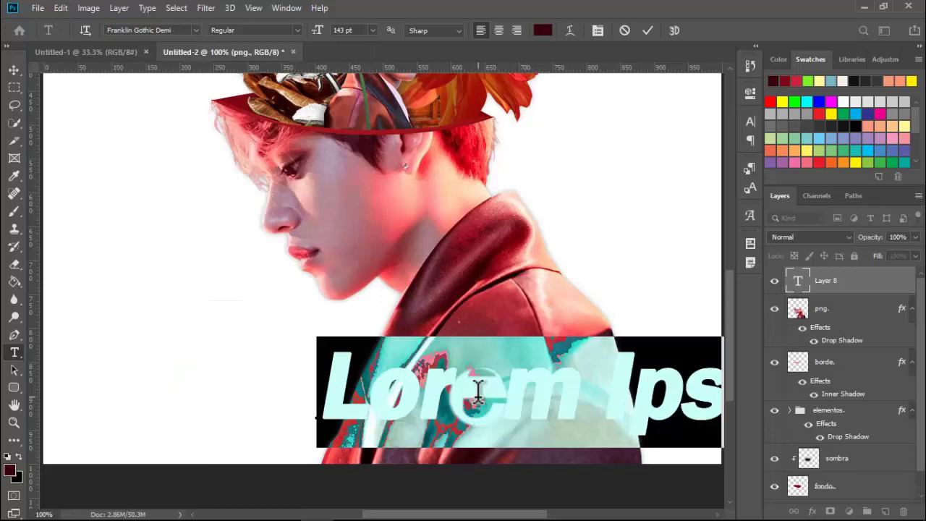
Set the text colour to white (ffffff) and type the credit 'EDIT BY'
left_click(543, 31)
left_click(543, 293)
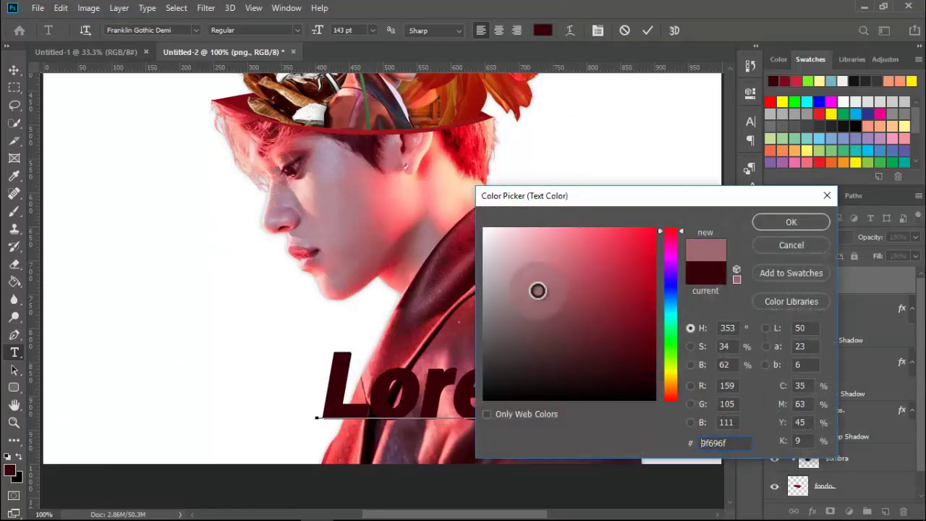
type("ffffff")
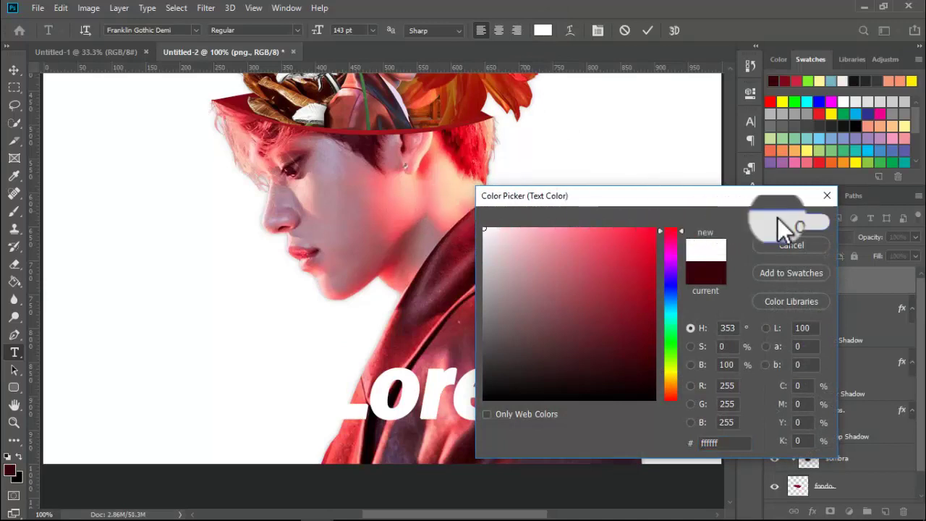
left_click(781, 222)
type("E")
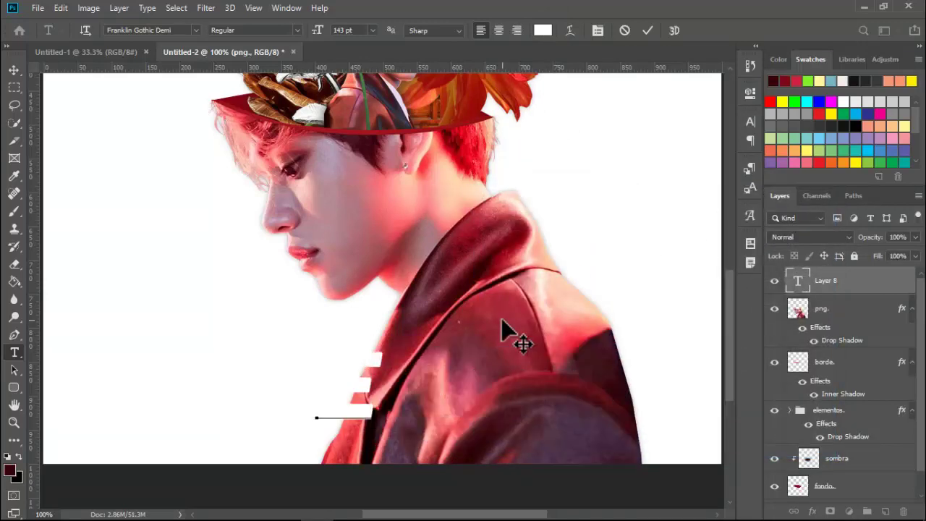
type("DIT BY")
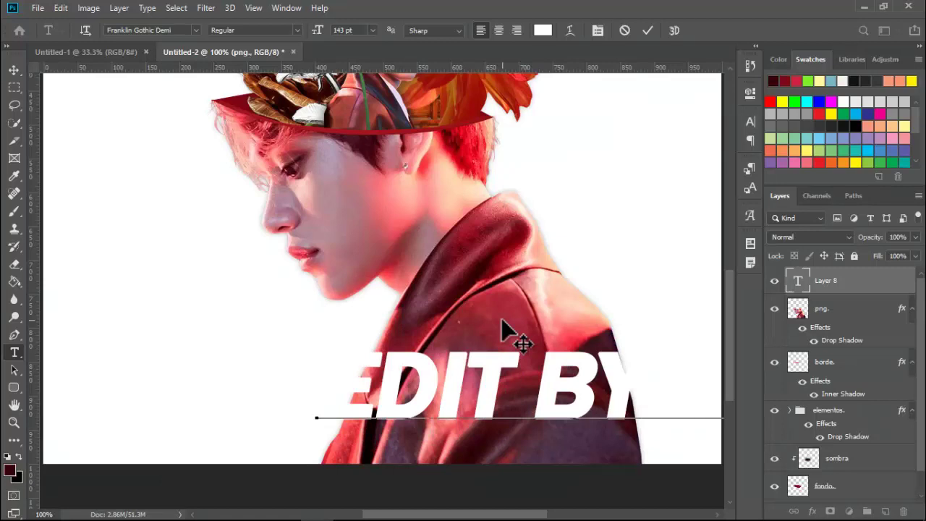
Make the credit Faux Bold without Faux Italic at 16 pt, and move it to the bottom centre
key("ctrl+a")
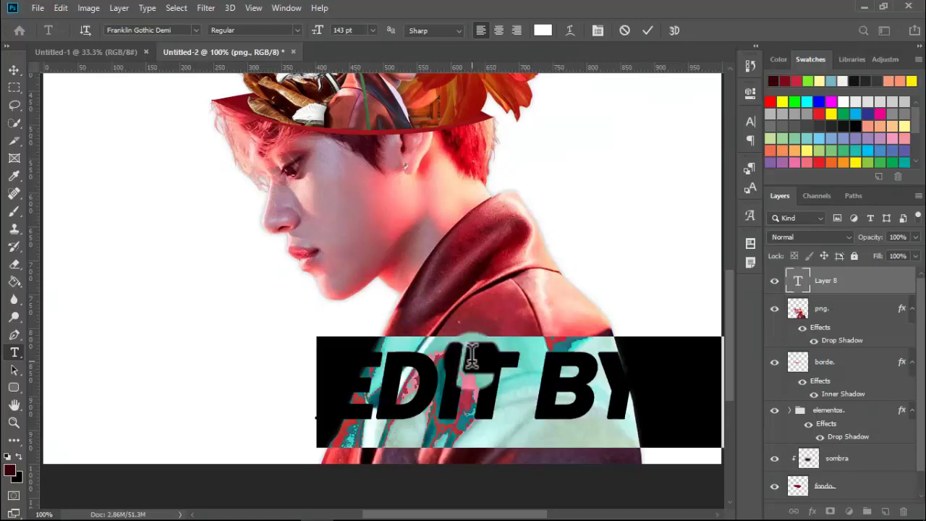
right_click(471, 355)
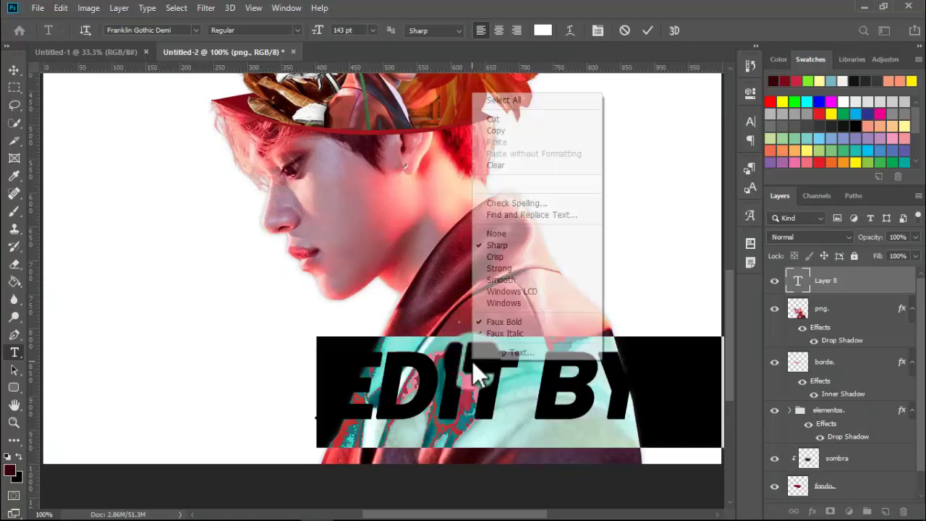
left_click(502, 335)
right_click(438, 383)
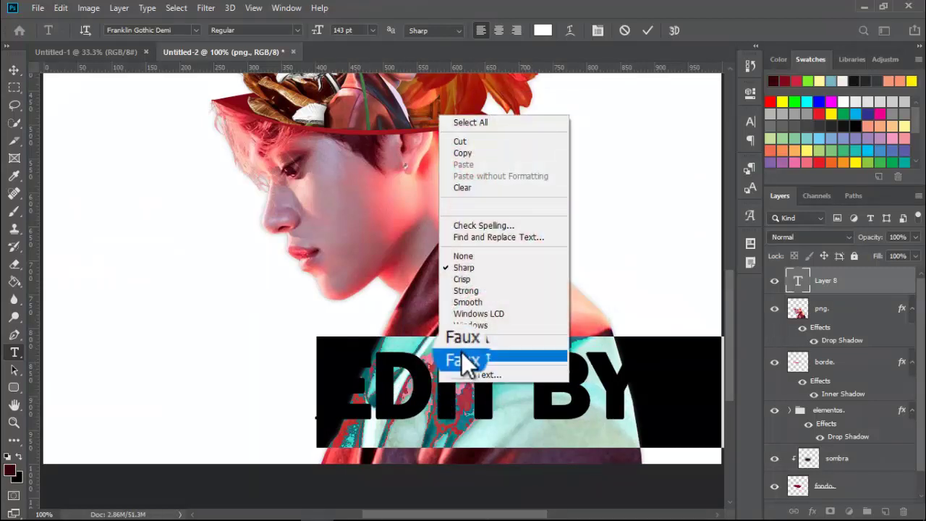
left_click(470, 344)
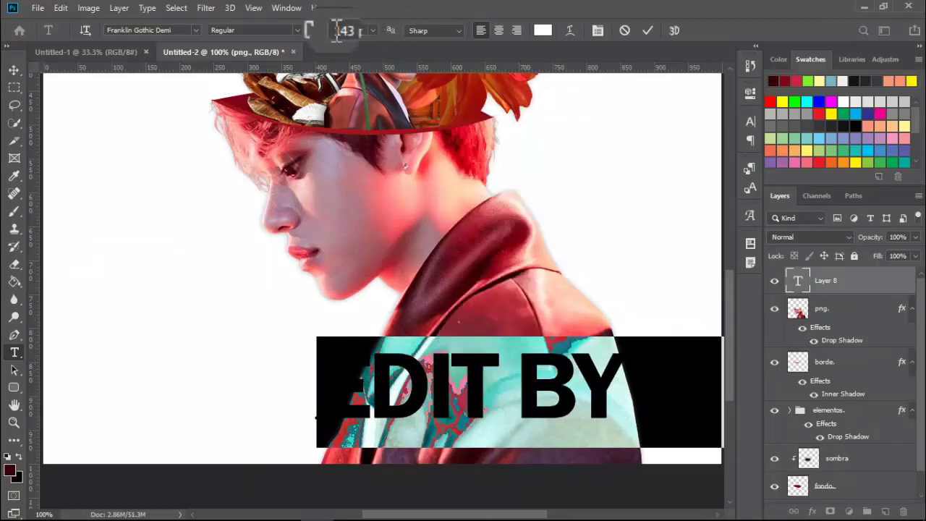
left_click_drag(318, 30, 235, 62)
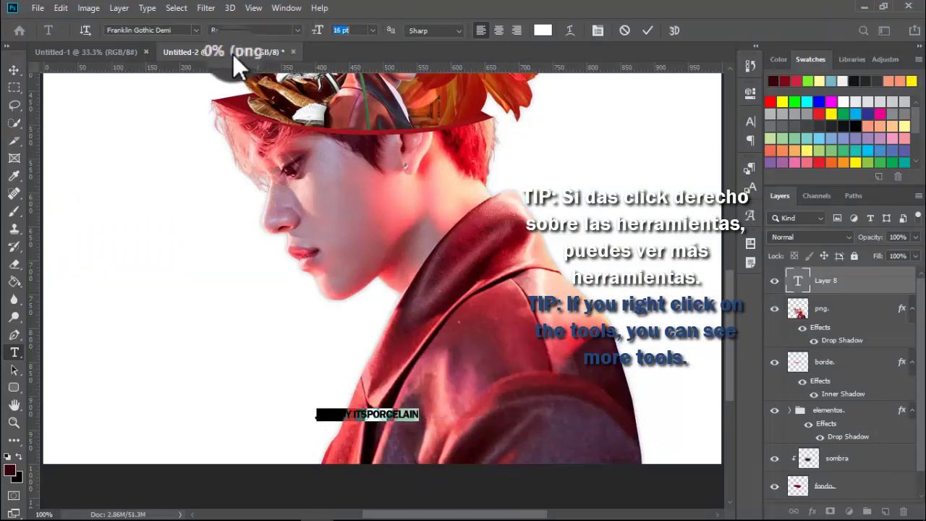
left_click(13, 68)
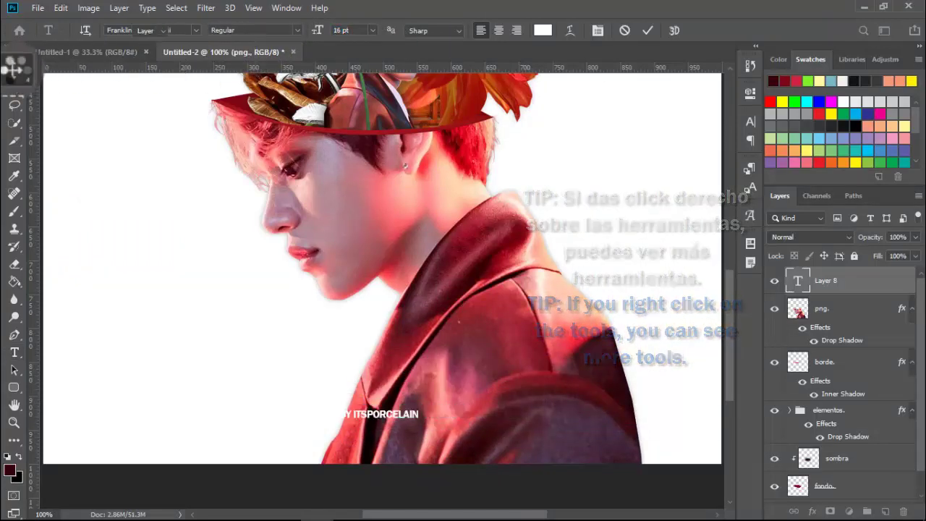
mouse_move(398, 420)
left_mouse_down()
mouse_move(437, 428)
mouse_move(443, 446)
left_mouse_up()
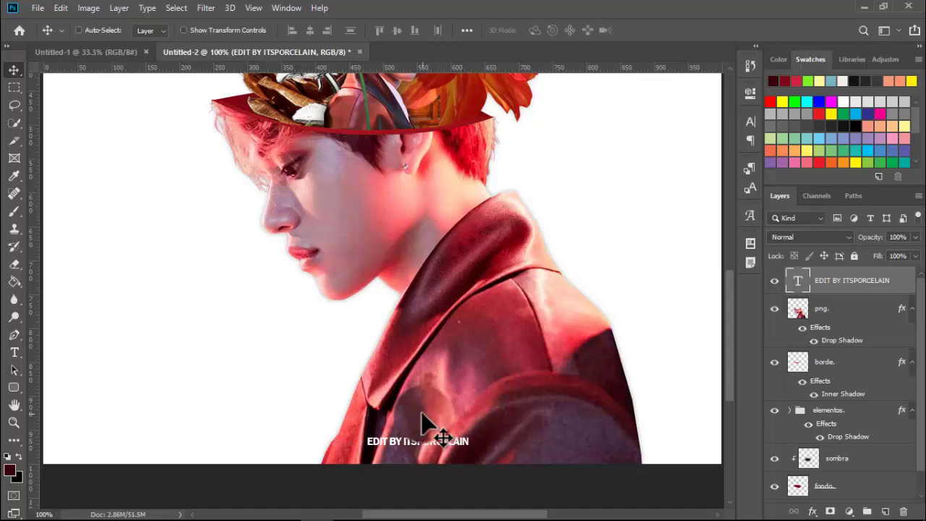
Nudge the white EDIT BY credit inside the canvas above the bottom edge, then select the Background layer
key("ctrl+minus")
key("ctrl+minus")
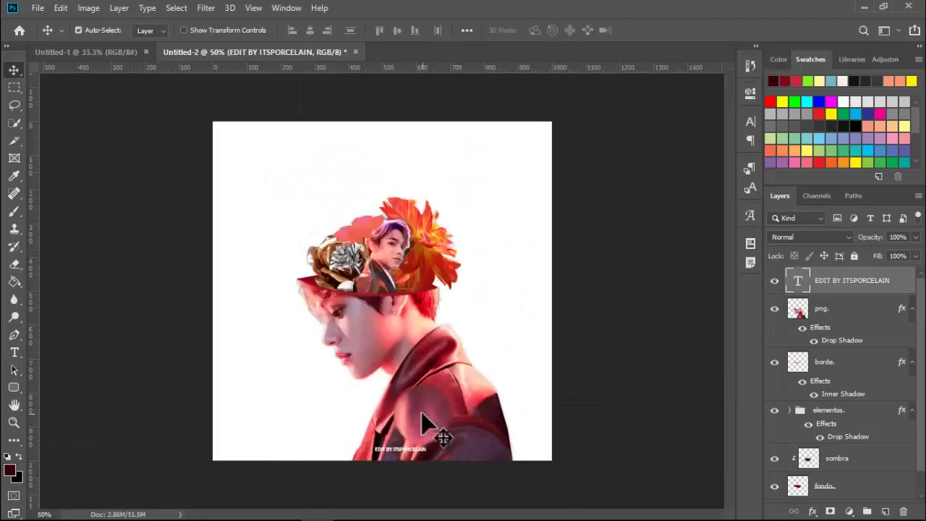
mouse_move(413, 441)
left_mouse_down()
mouse_move(376, 450)
mouse_move(382, 456)
left_mouse_up()
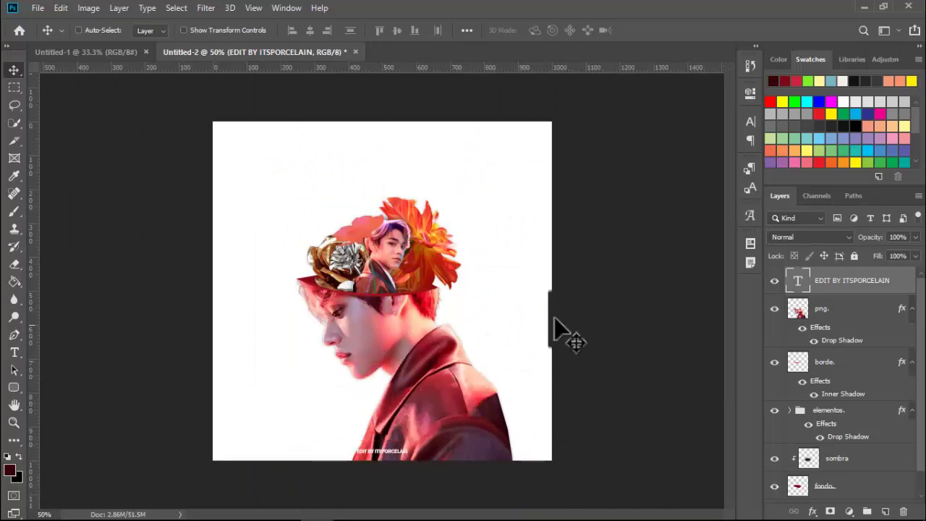
left_click_drag(924, 321, 924, 346)
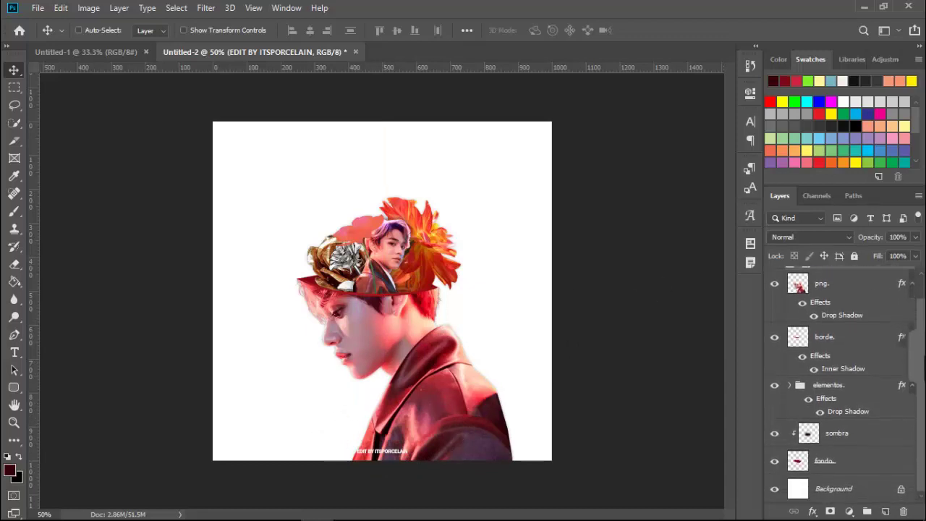
mouse_move(844, 490)
left_mouse_down()
mouse_move(865, 499)
mouse_move(844, 479)
left_mouse_up()
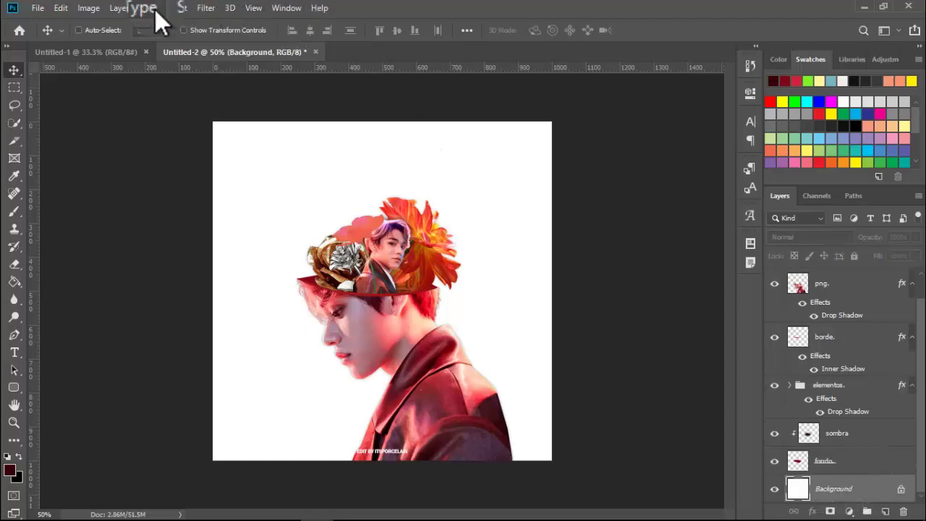
left_click(128, 12)
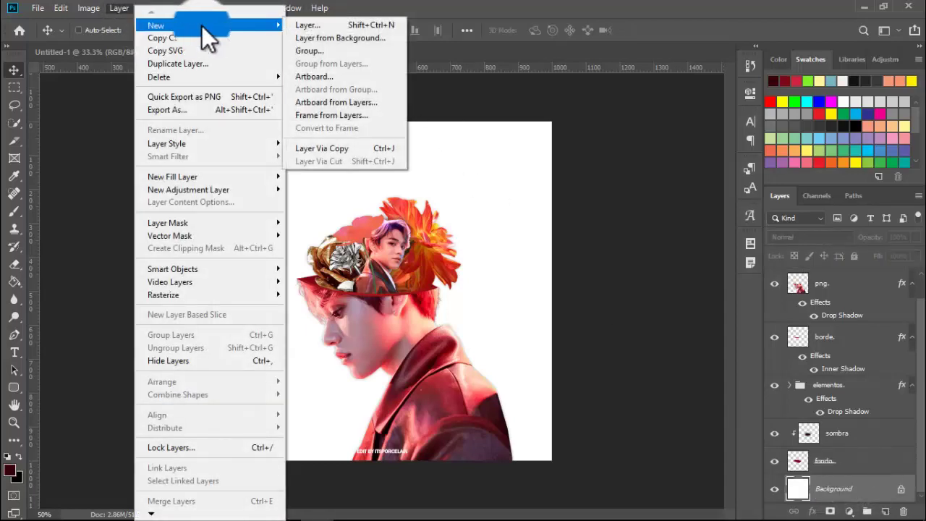
Add an empty layer named degradado below fondo and pick the Gradient tool
left_click(313, 26)
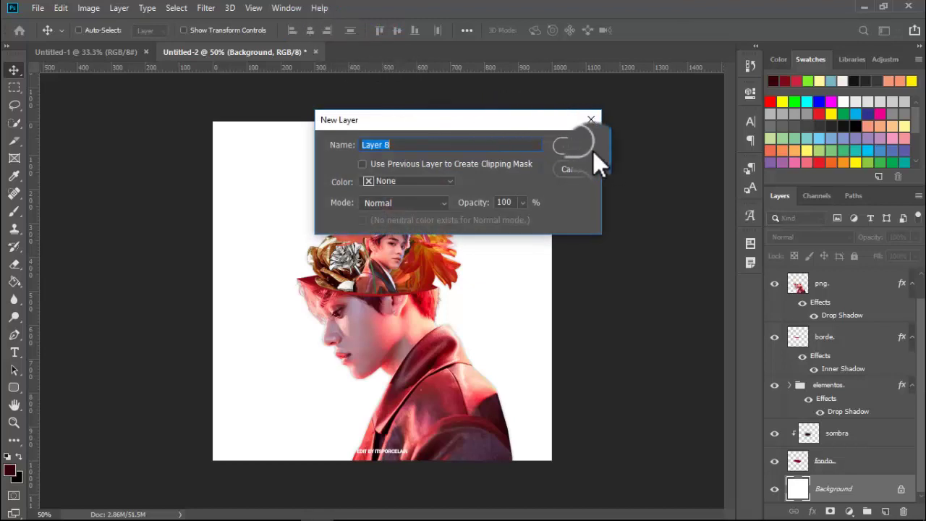
left_click(574, 144)
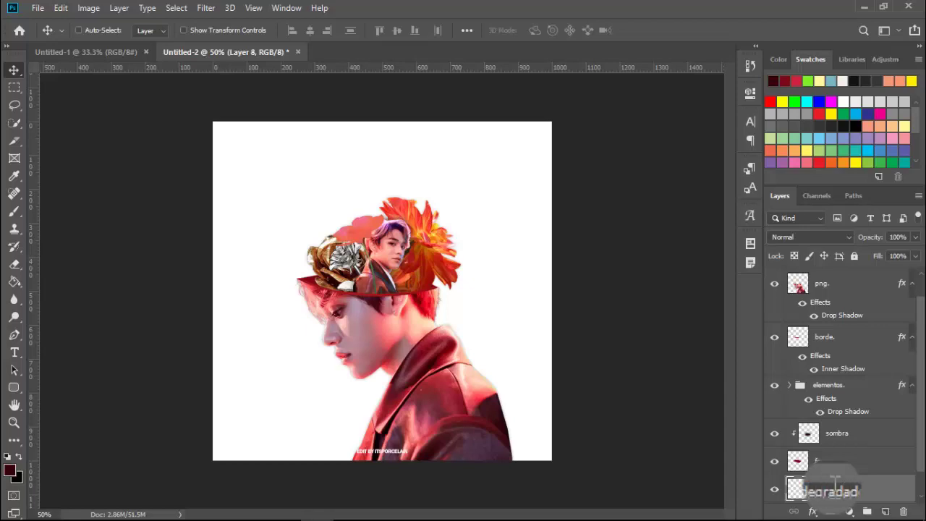
left_click_drag(836, 496, 832, 492)
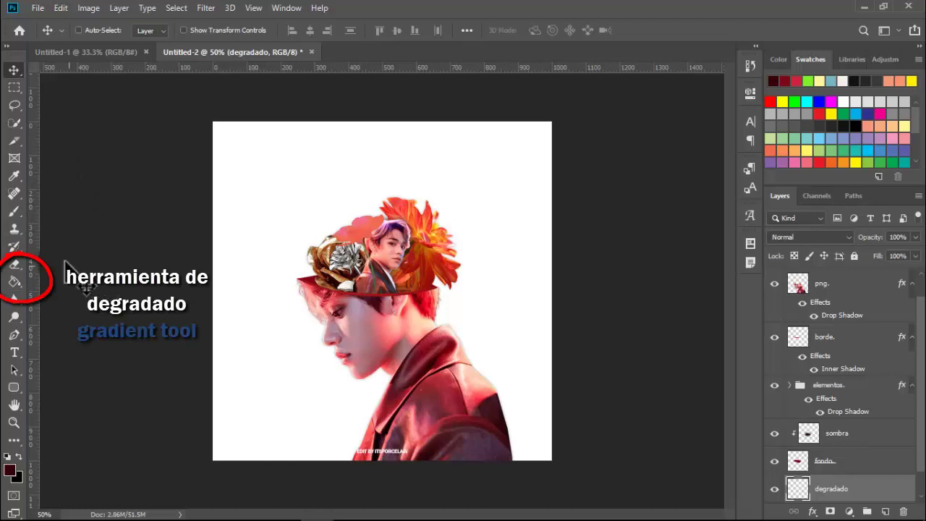
left_click(15, 282)
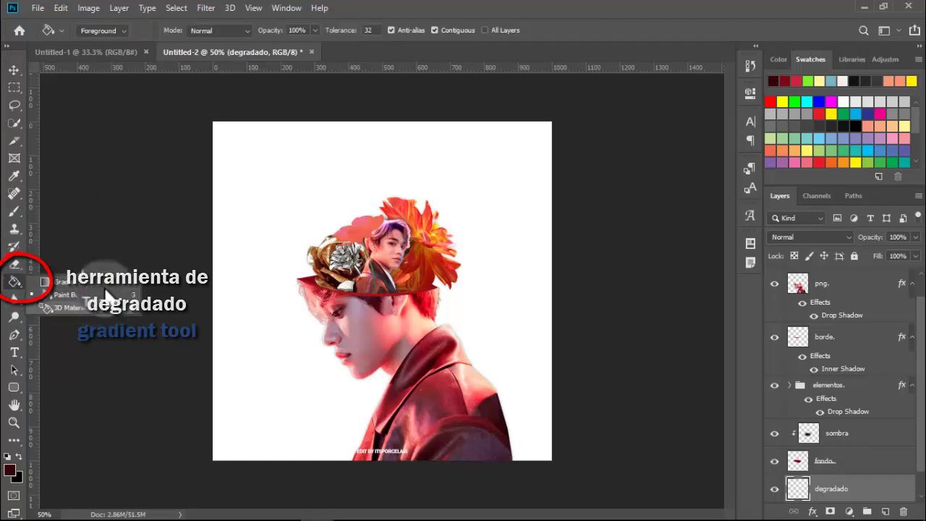
left_click(105, 282)
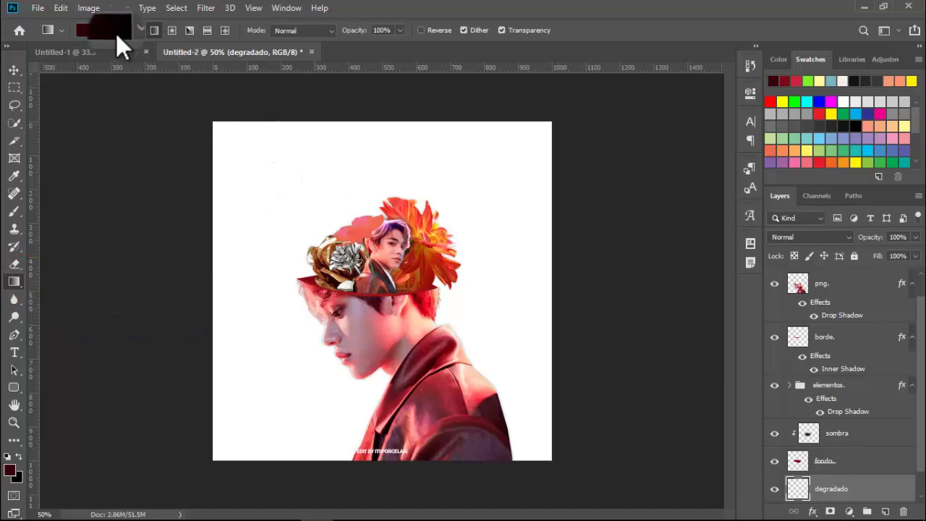
In the Gradient Editor, set the left stop to yellow fff845
left_click(113, 33)
left_click_drag(399, 40, 641, 47)
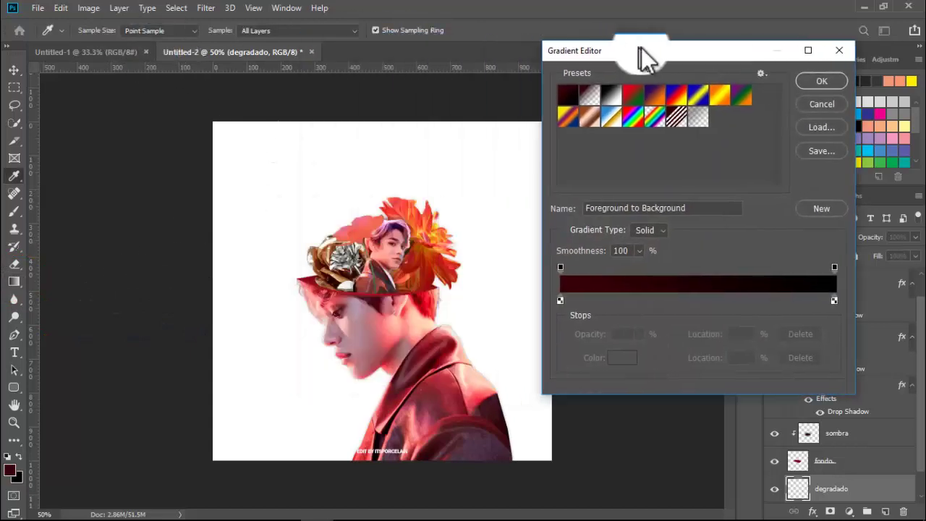
double_click(559, 291)
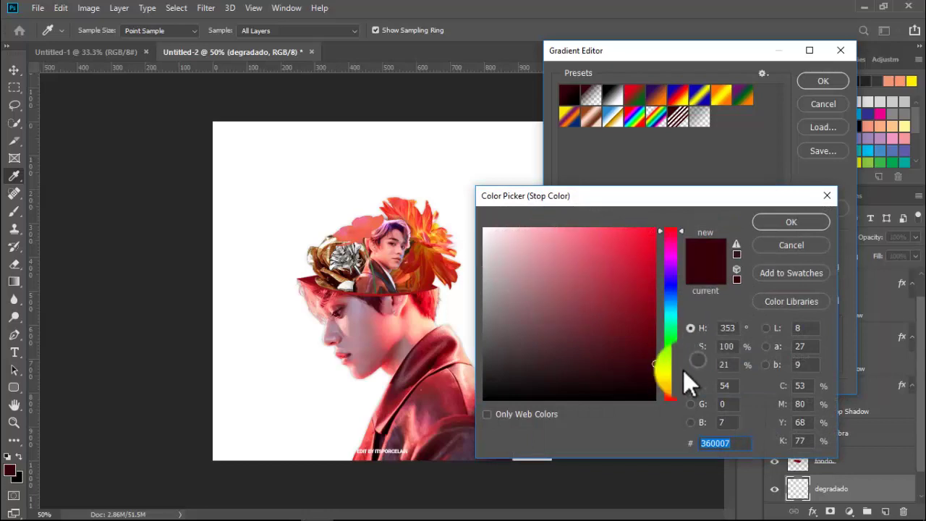
left_click(672, 372)
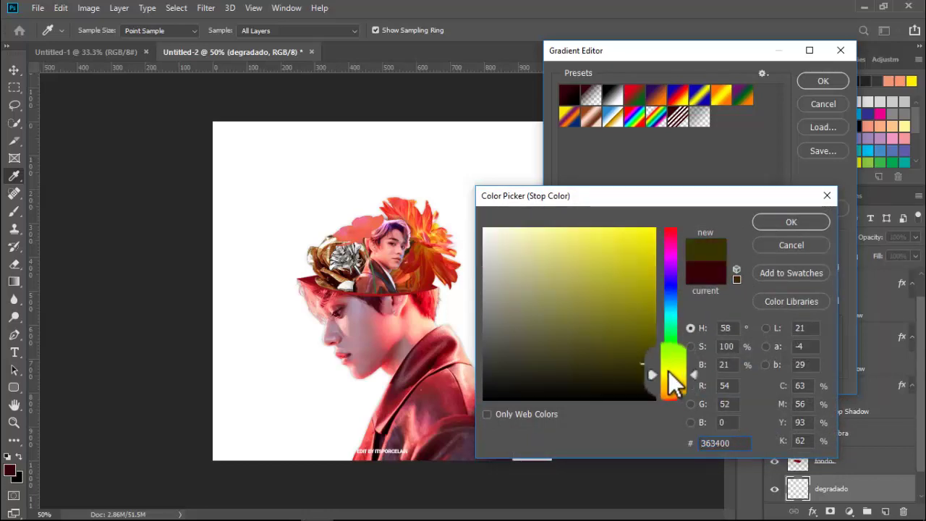
mouse_move(633, 295)
left_mouse_down()
mouse_move(628, 224)
mouse_move(609, 225)
left_mouse_up()
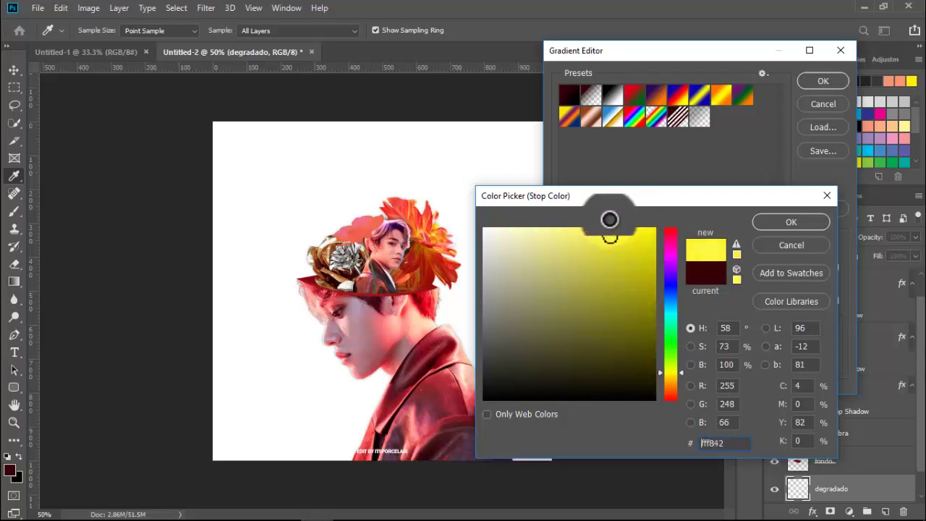
left_click(781, 225)
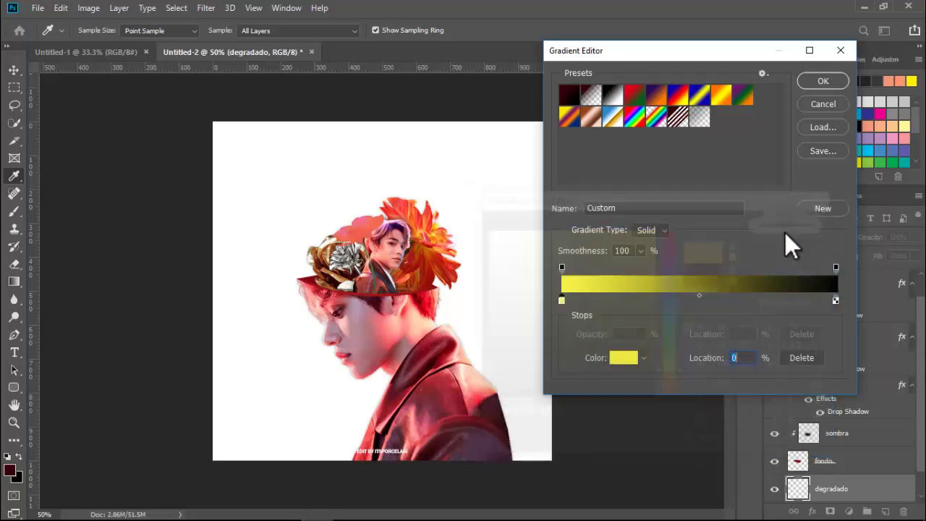
Set the right stop to muted red b55555 and drag the gradient top to bottom
double_click(836, 299)
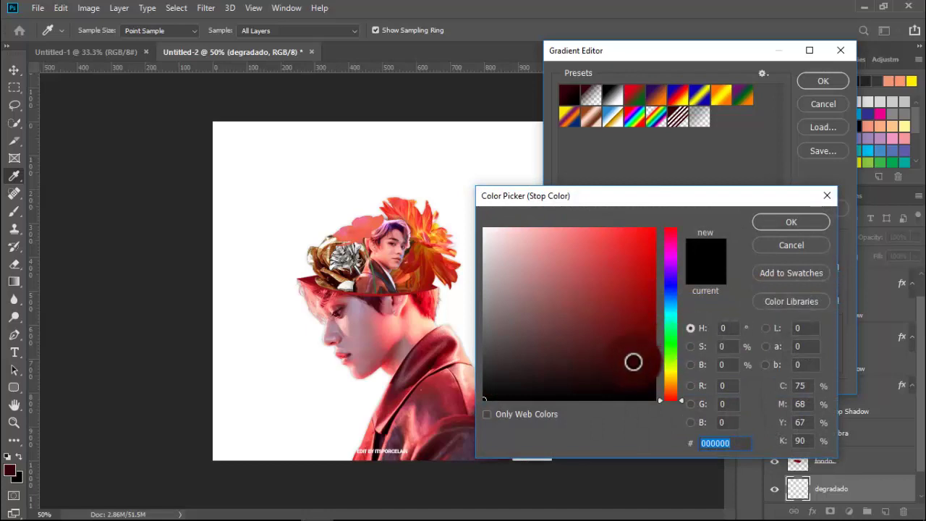
left_click_drag(634, 361, 575, 278)
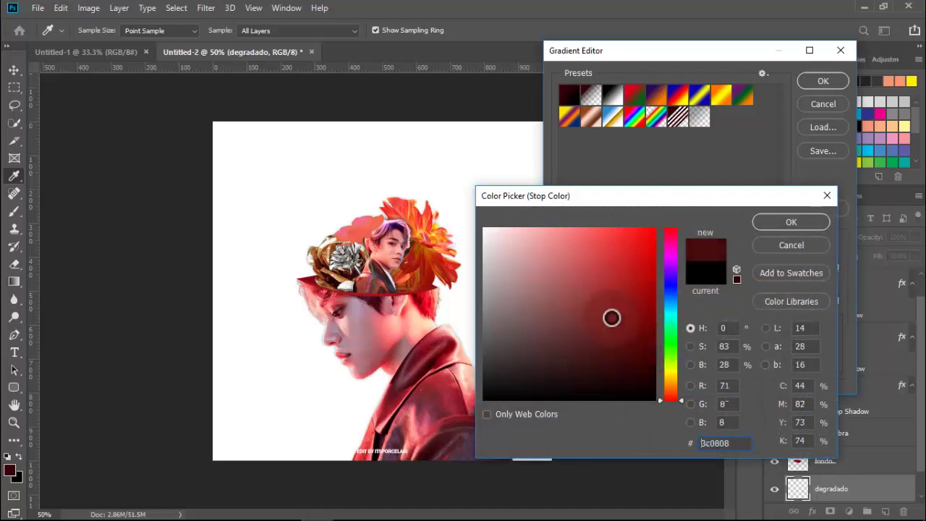
left_click(760, 221)
left_click(756, 112)
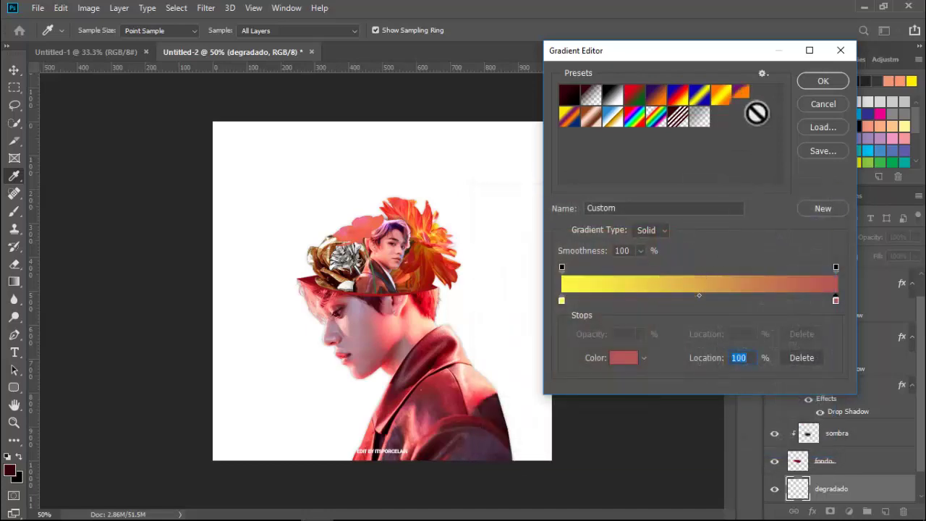
left_click(809, 80)
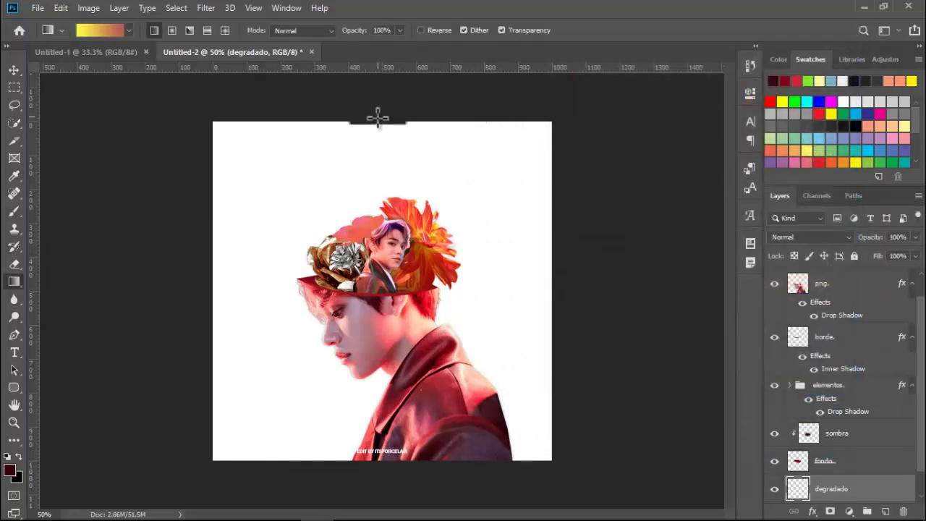
left_click_drag(377, 117, 379, 471)
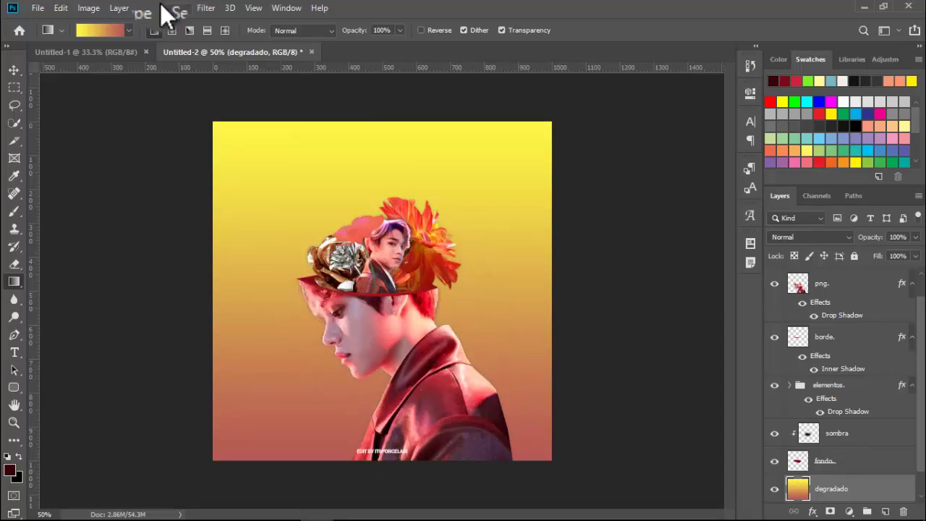
Change the gradient's right stop to red fb4231 and reapply it top to bottom on degradado
left_click(121, 29)
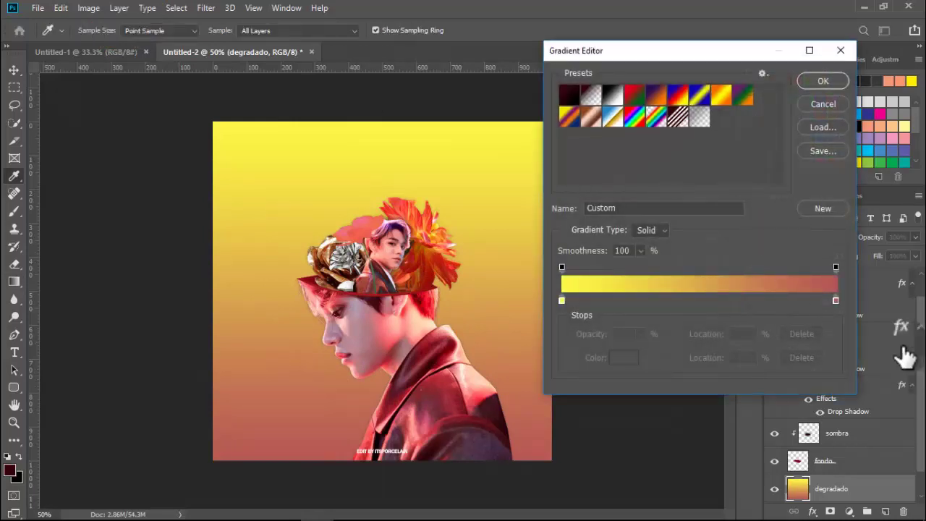
double_click(834, 299)
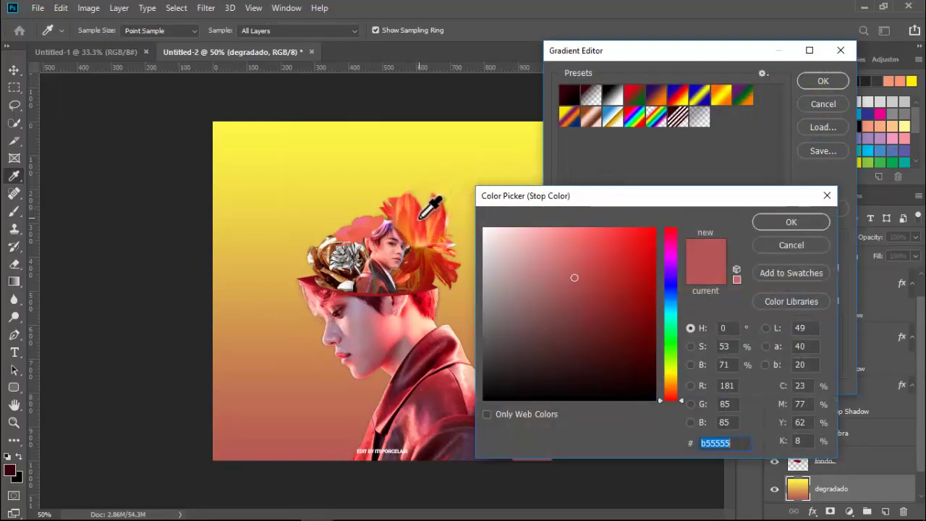
left_click(402, 238)
left_click(789, 221)
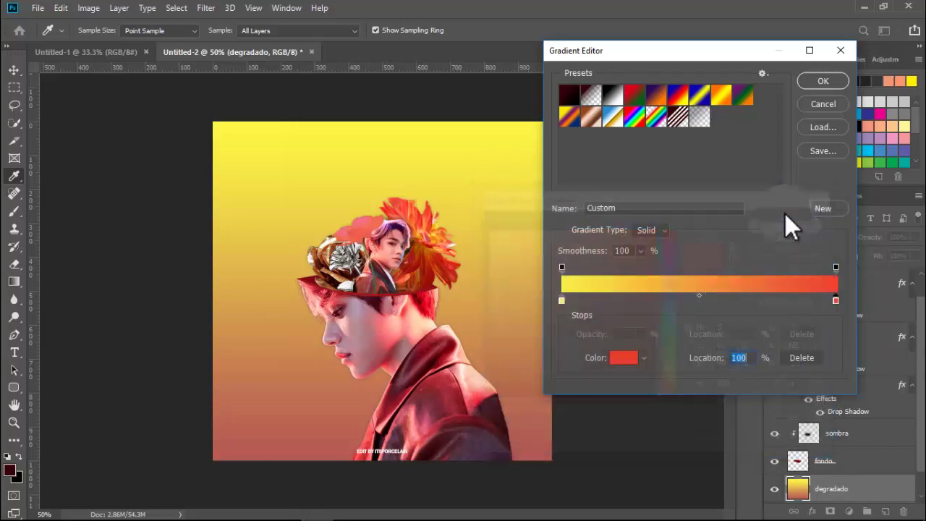
left_click(824, 82)
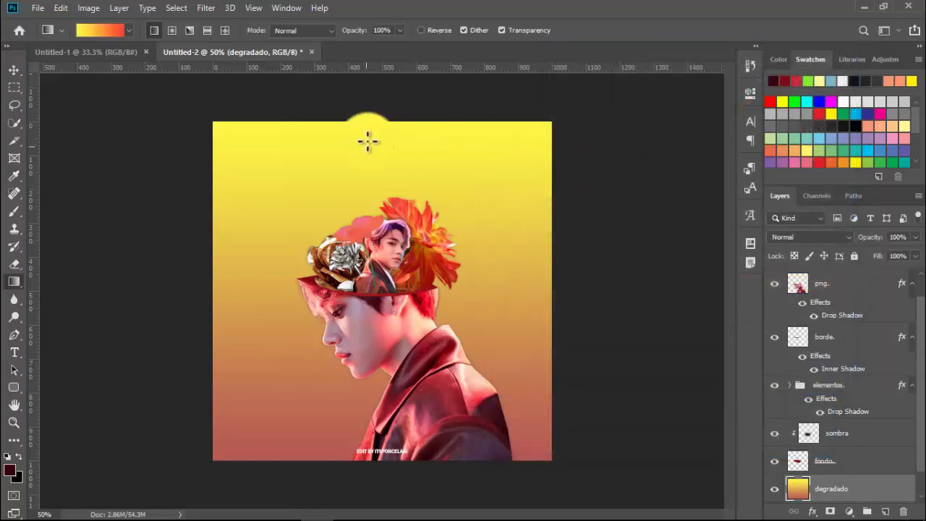
mouse_move(385, 104)
left_mouse_down()
mouse_move(391, 418)
mouse_move(382, 467)
left_mouse_up()
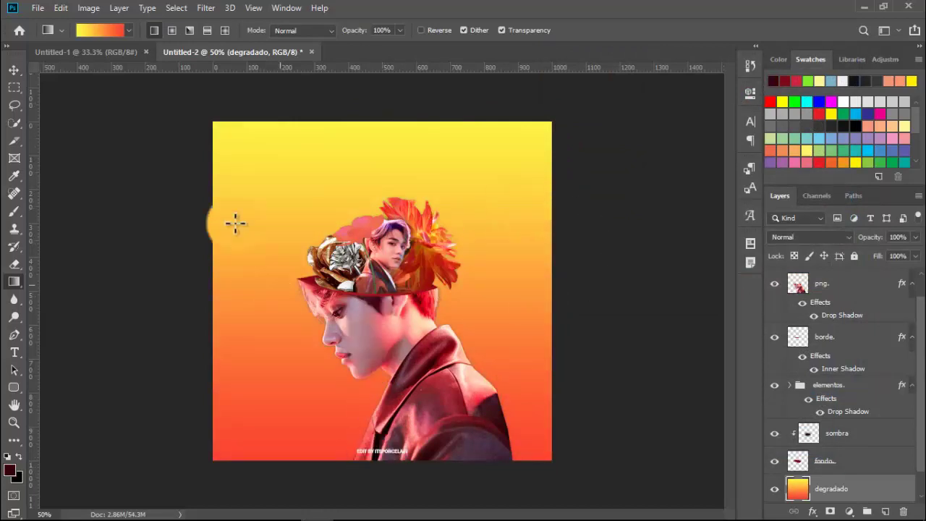
left_click(13, 71)
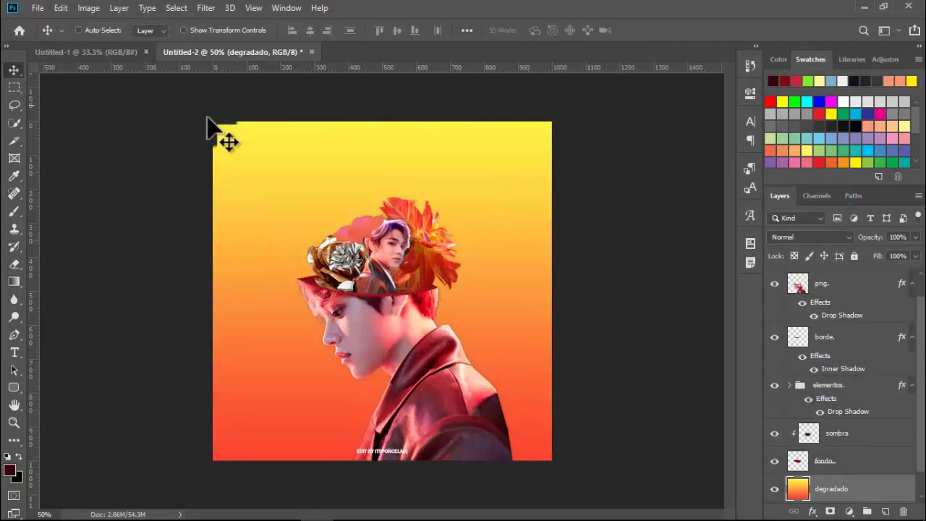
left_click_drag(387, 191, 423, 133)
Add a new empty Layer 8 and choose the Ellipse tool with no stroke
left_click(115, 8)
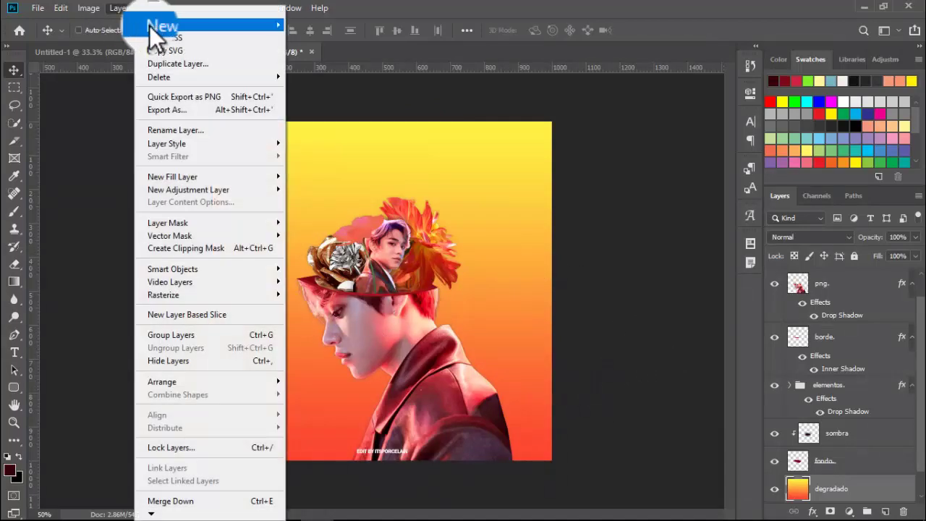
mouse_move(210, 25)
left_click(301, 27)
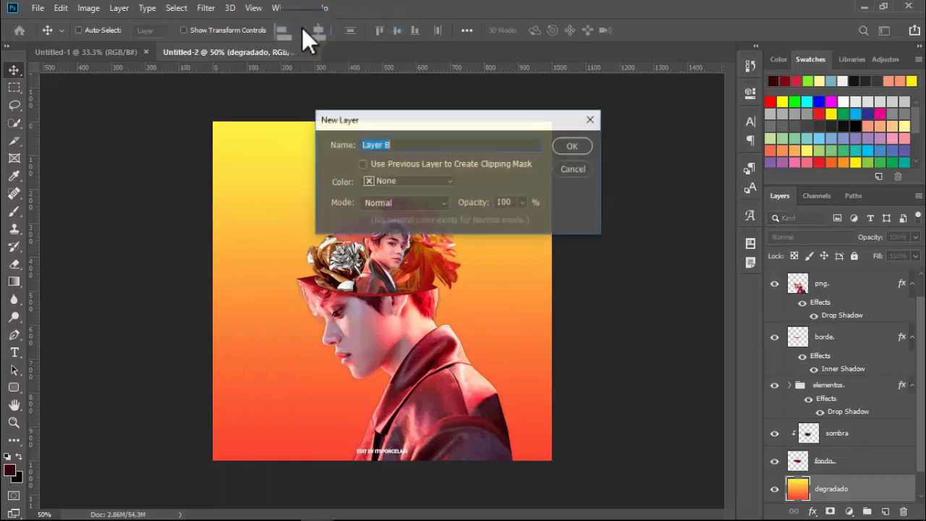
left_click(571, 142)
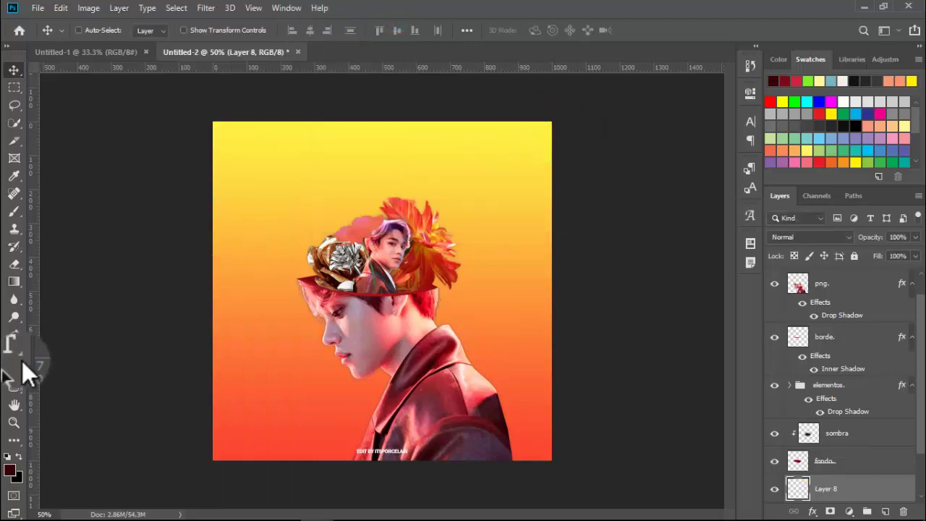
left_click(14, 389)
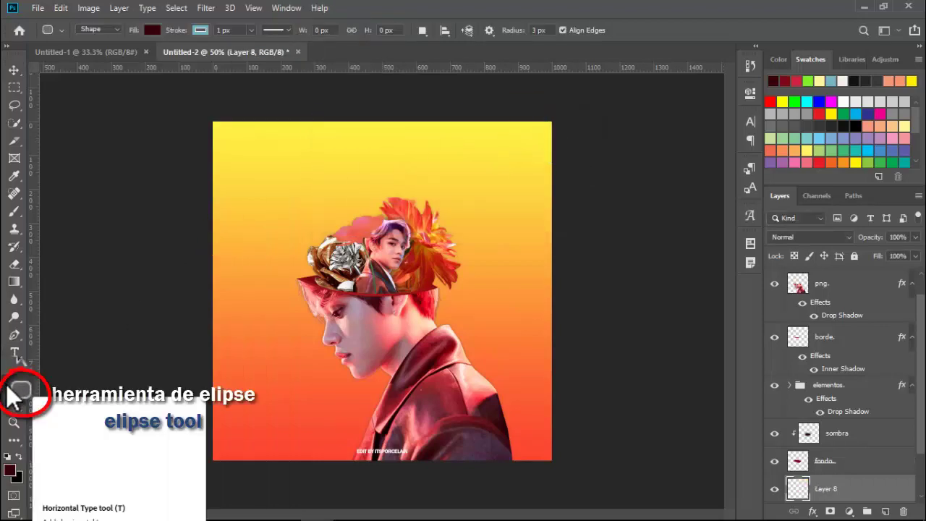
right_click(15, 391)
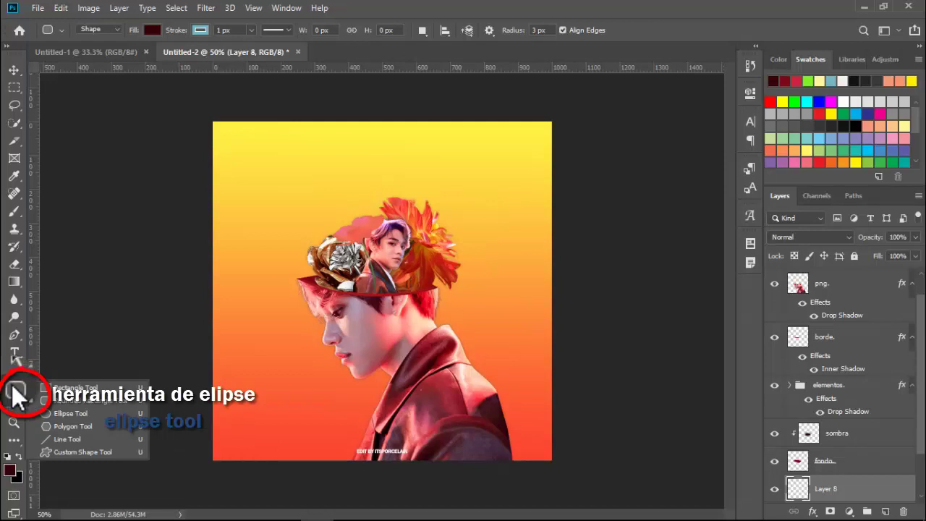
left_click(75, 416)
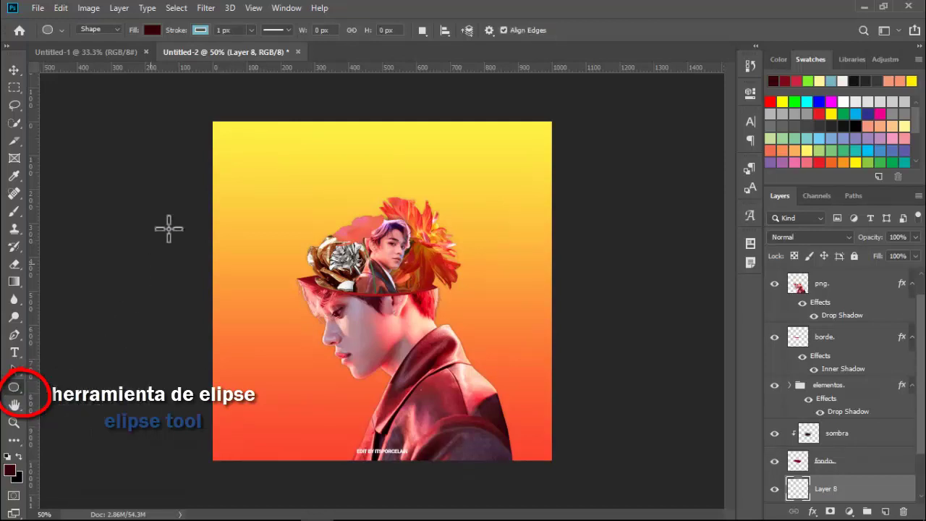
left_click(200, 29)
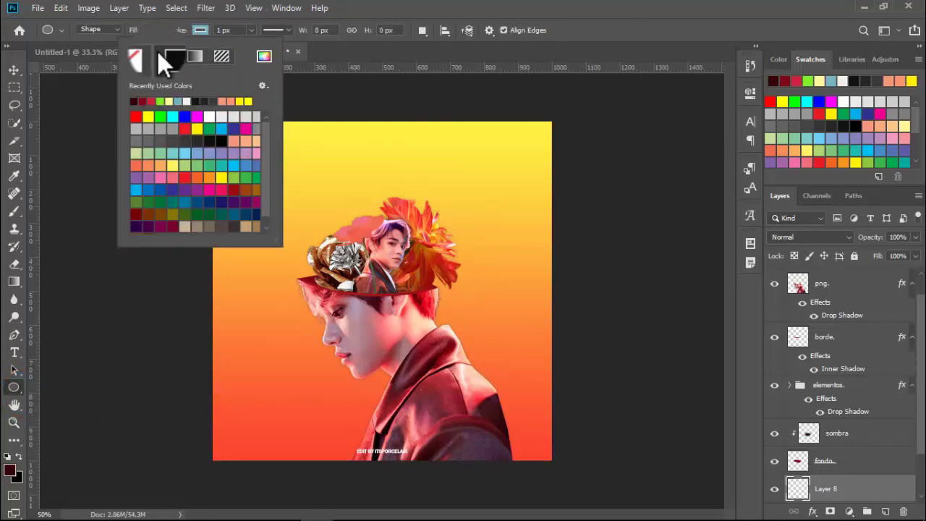
left_click(143, 57)
Set the ellipse fill to a radial gradient starting at pink F26464
left_click(155, 33)
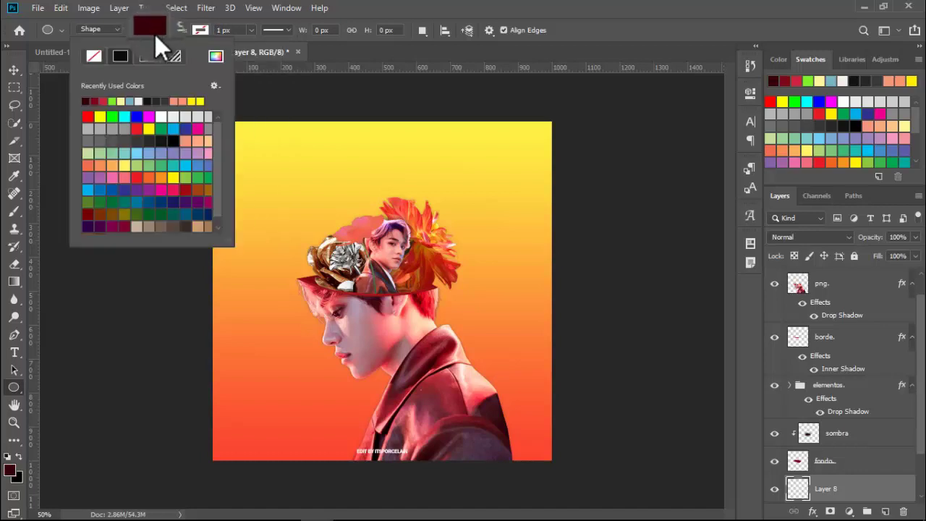
left_click(151, 55)
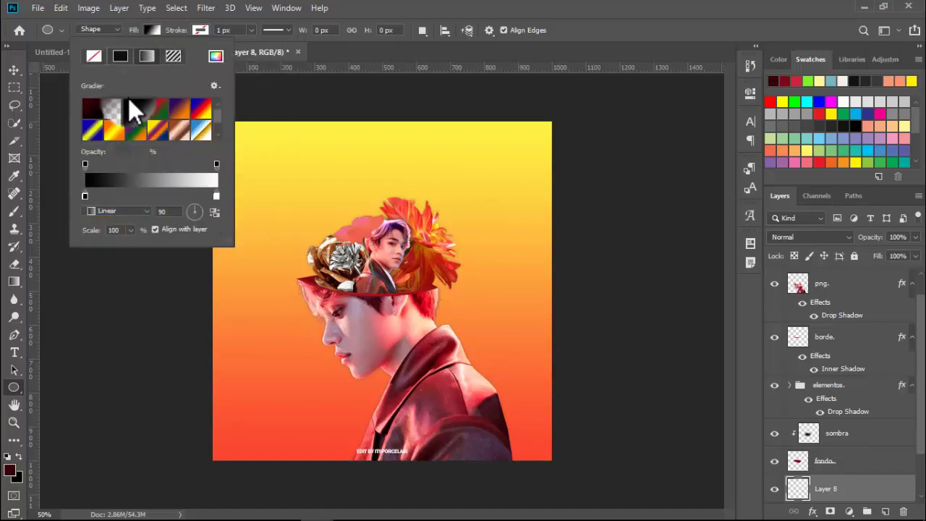
double_click(86, 195)
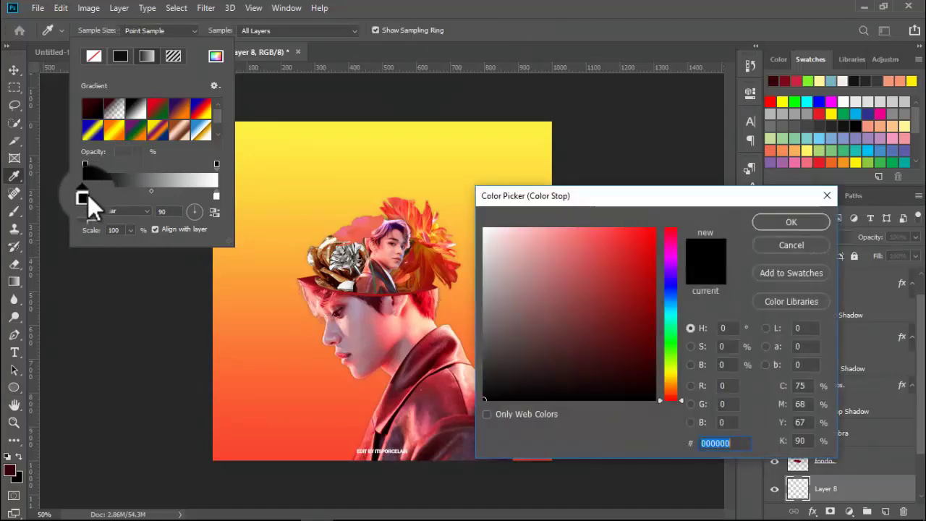
left_click_drag(601, 261, 584, 231)
left_click(769, 219)
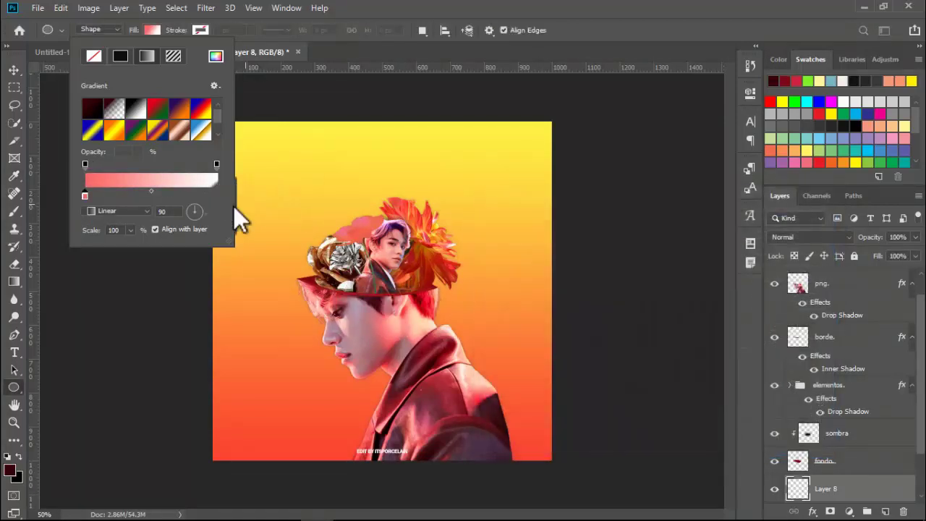
left_click(107, 210)
left_click(116, 233)
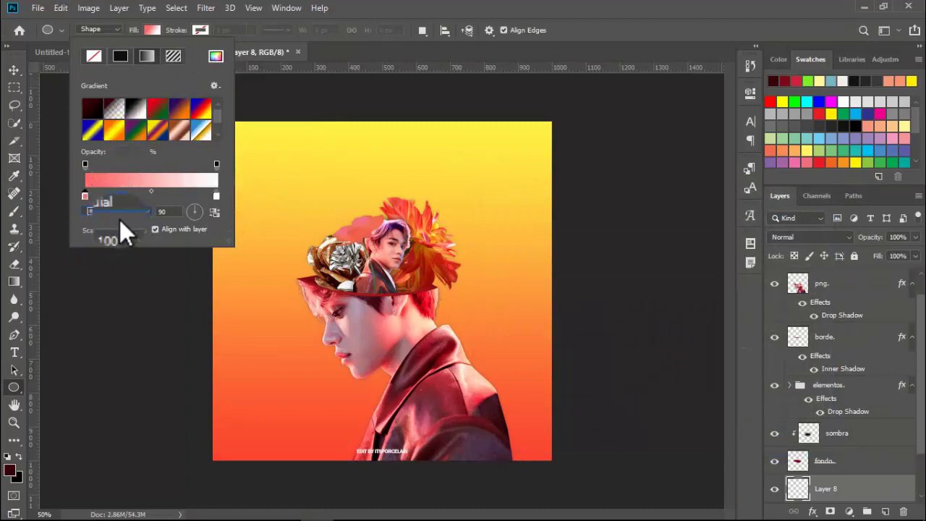
left_click(147, 36)
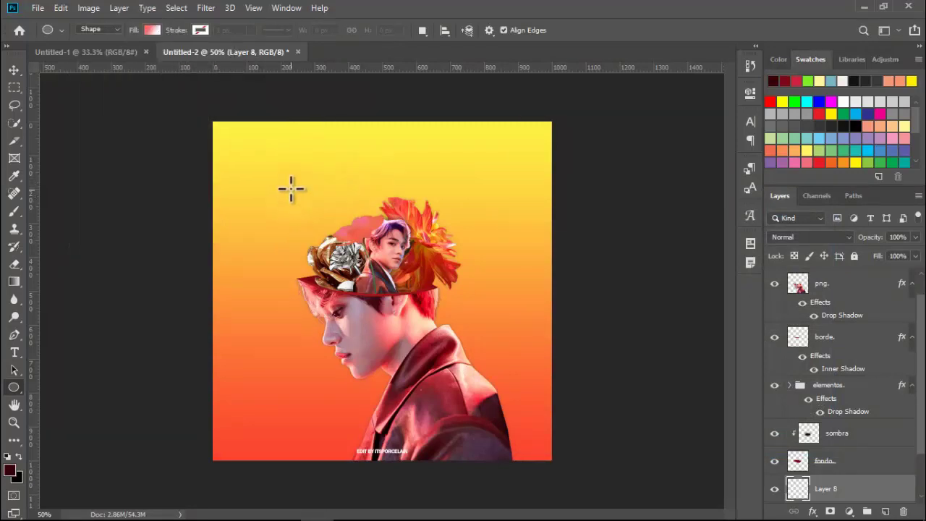
Draw the pink gradient circle and place it just above the flower bowl
left_click_drag(291, 188, 350, 246)
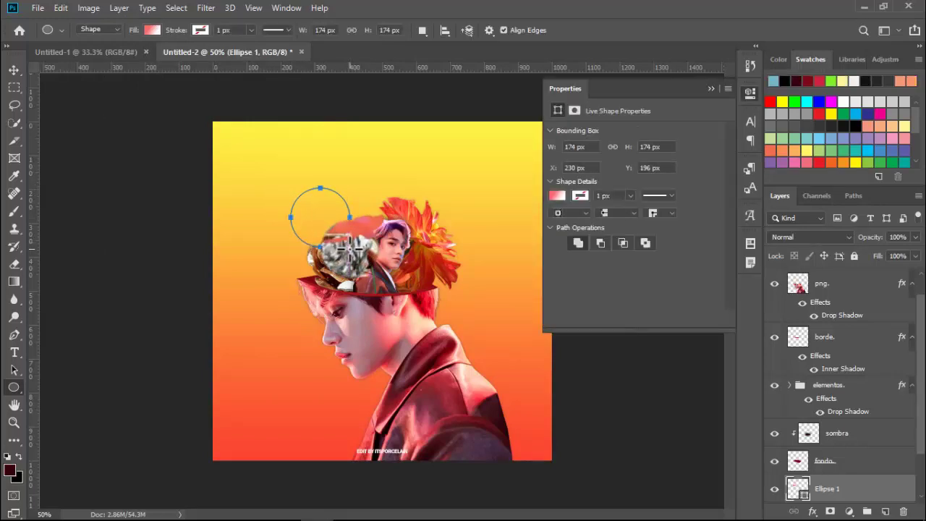
left_click(16, 72)
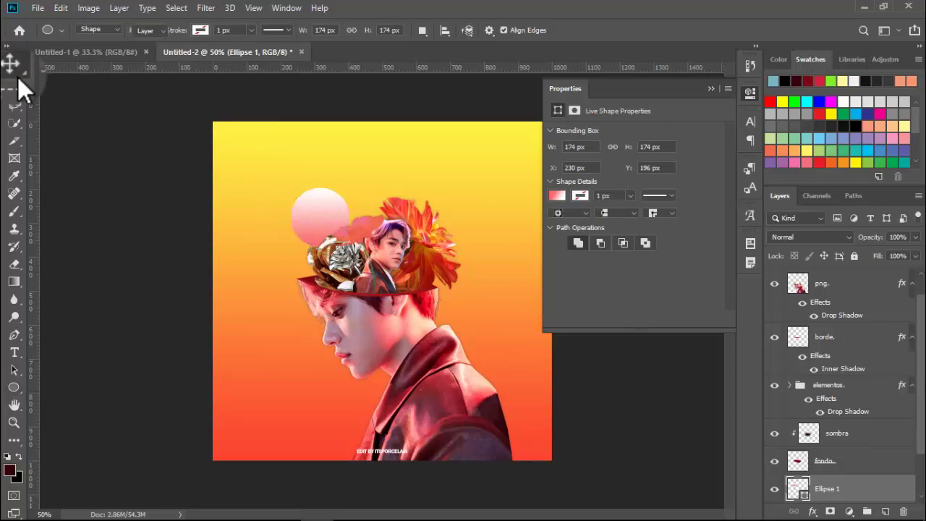
left_click_drag(289, 190, 346, 216)
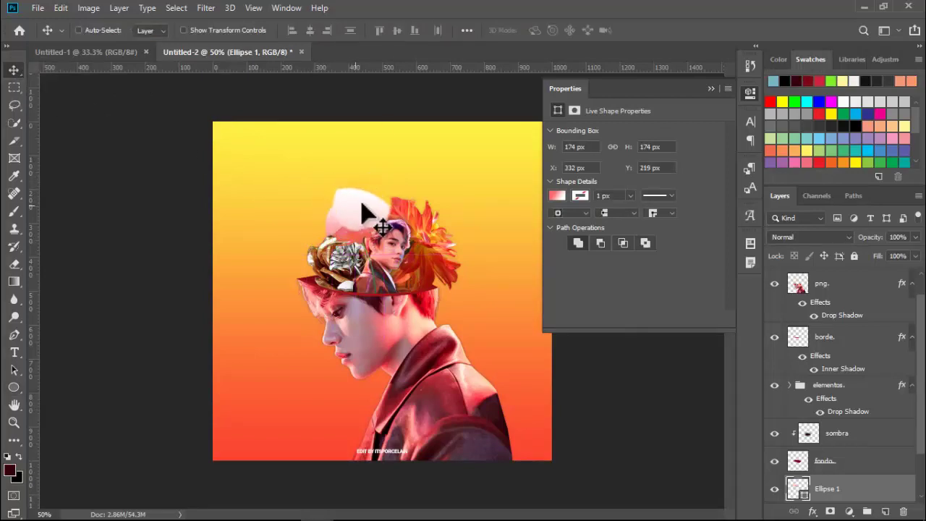
left_click_drag(346, 216, 358, 227)
left_click(711, 88)
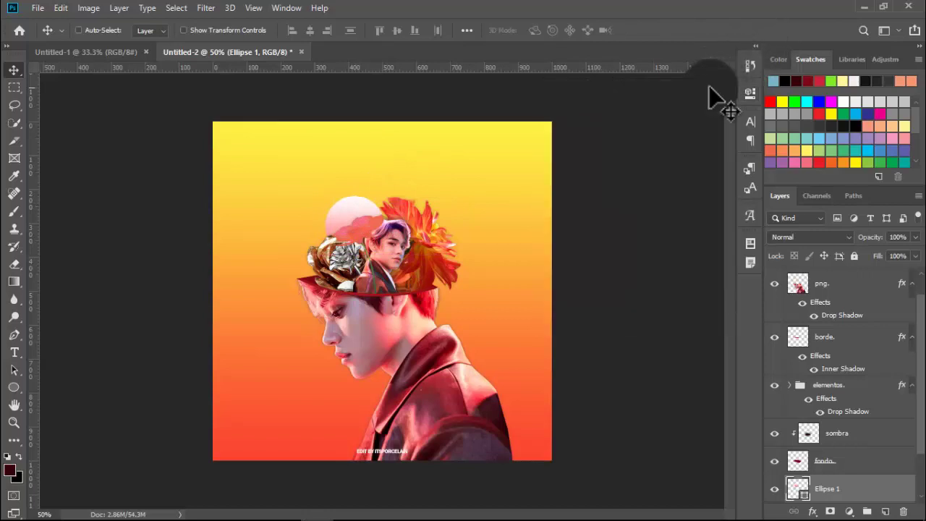
Zoom in on the artwork to inspect the finished collage
left_click(14, 422)
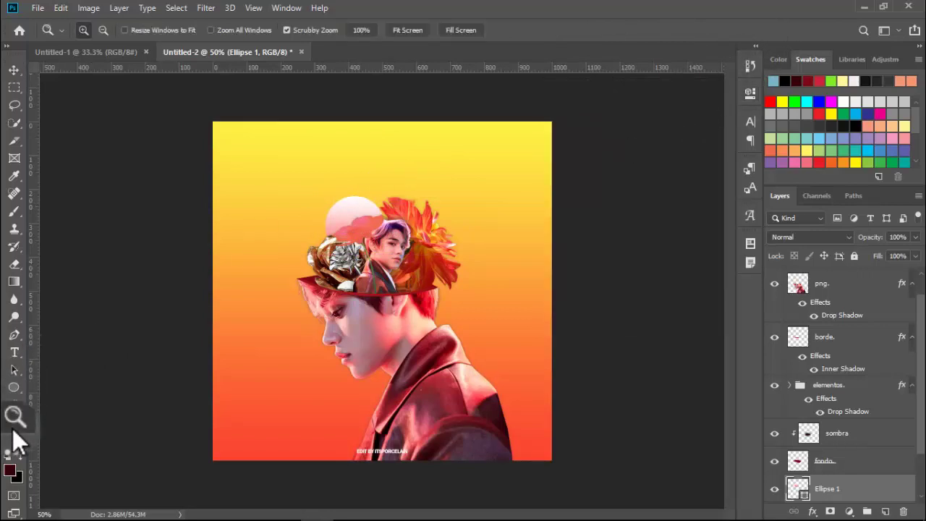
left_click(374, 286)
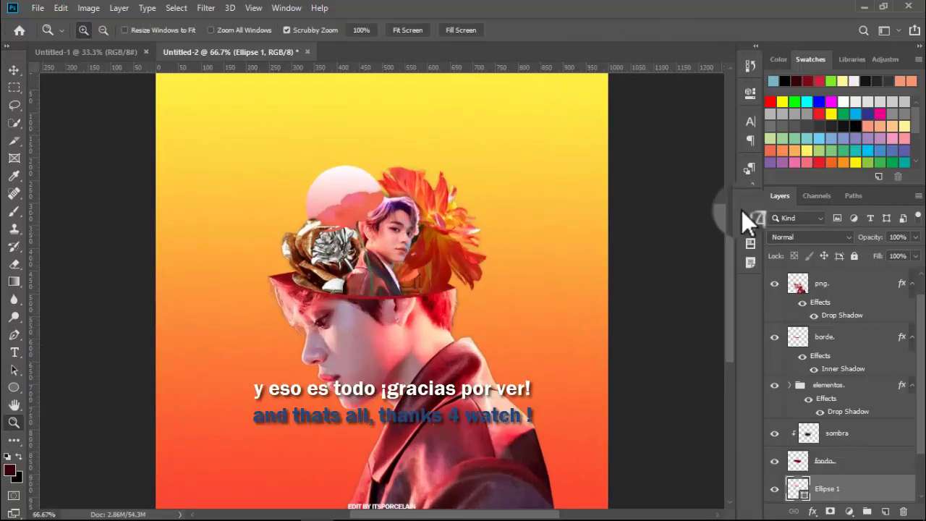
left_click_drag(733, 220, 733, 238)
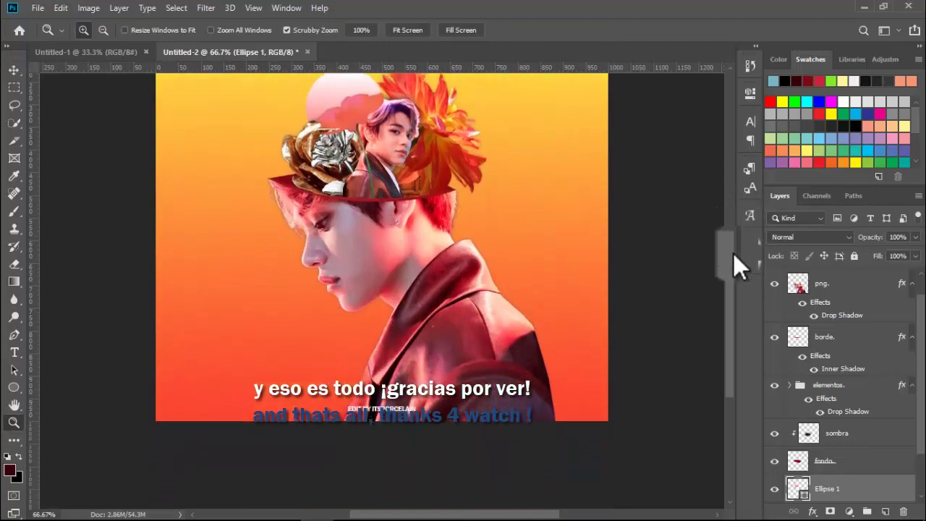